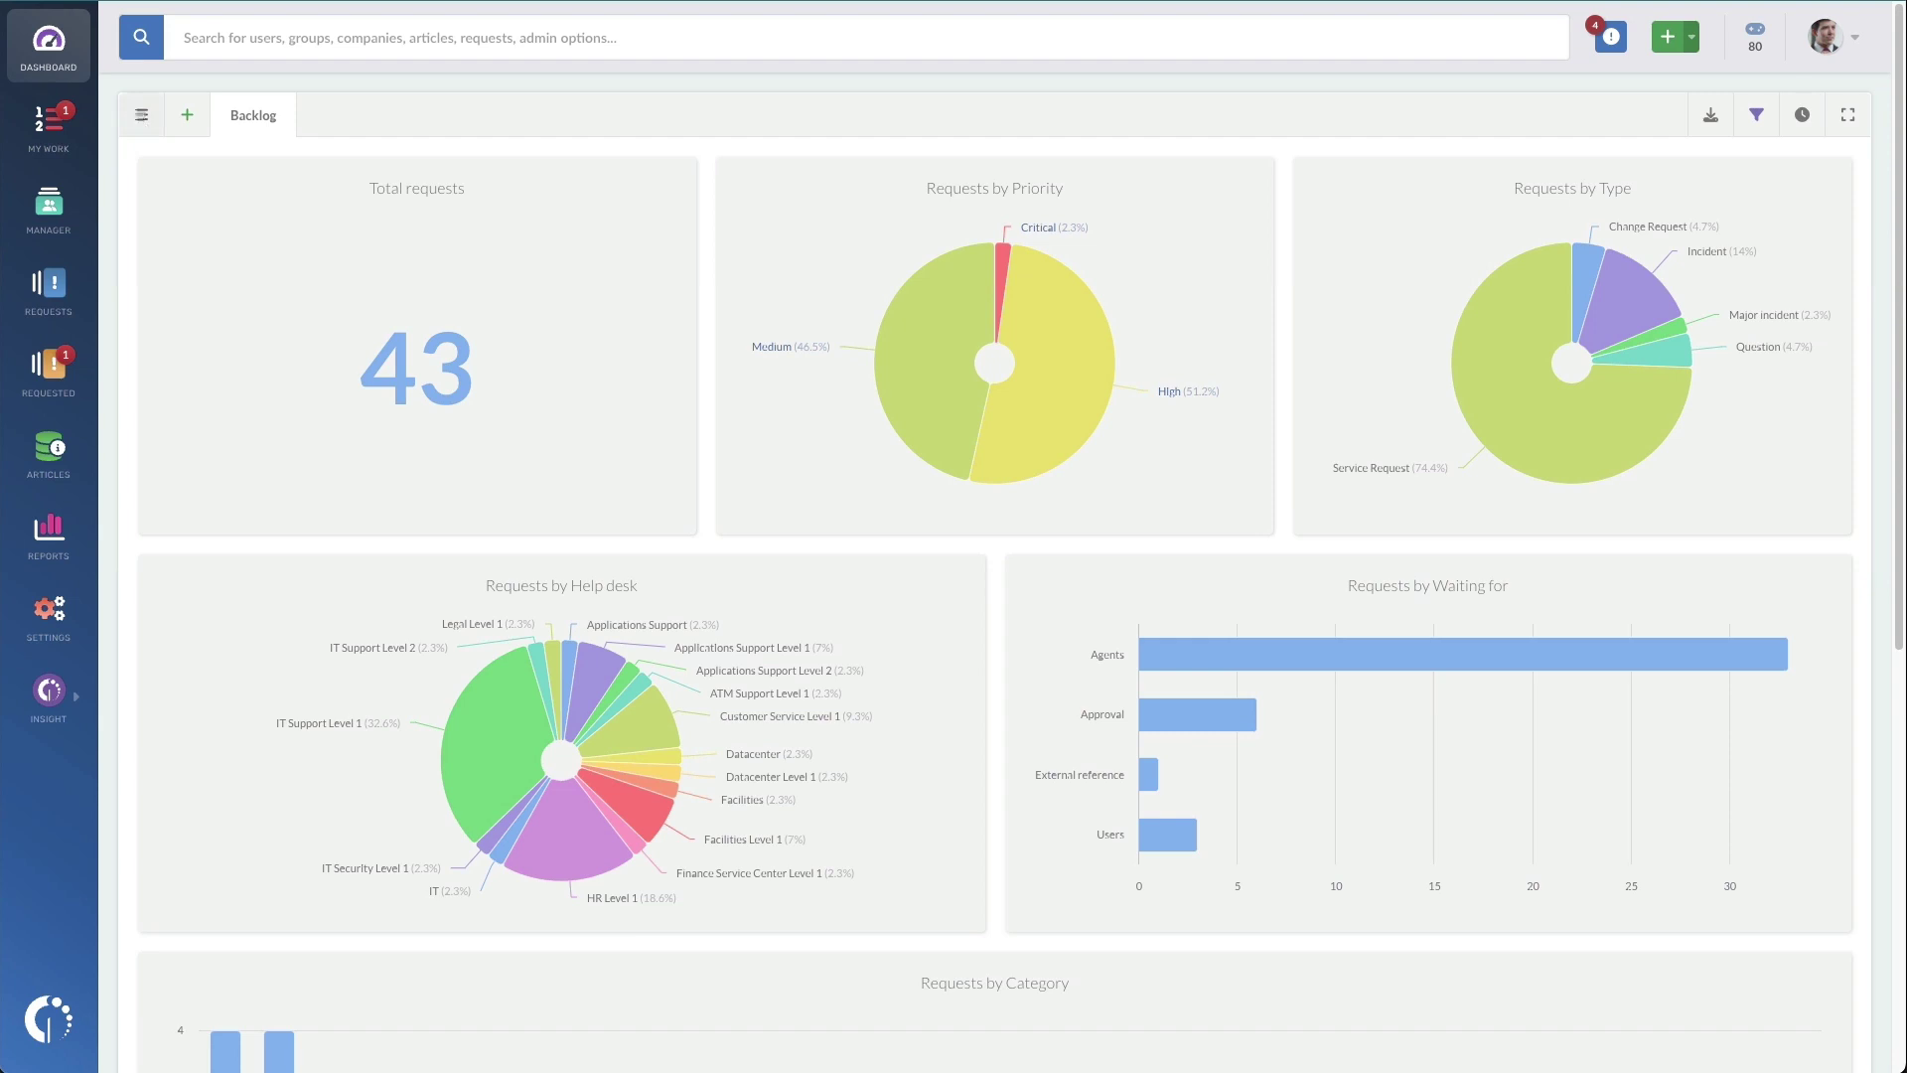
Step: Preview sharing options for the HR Onboarding Report dashboard, then start a new blank dashboard
{"action": "left_click", "coordinate": [140, 116]}
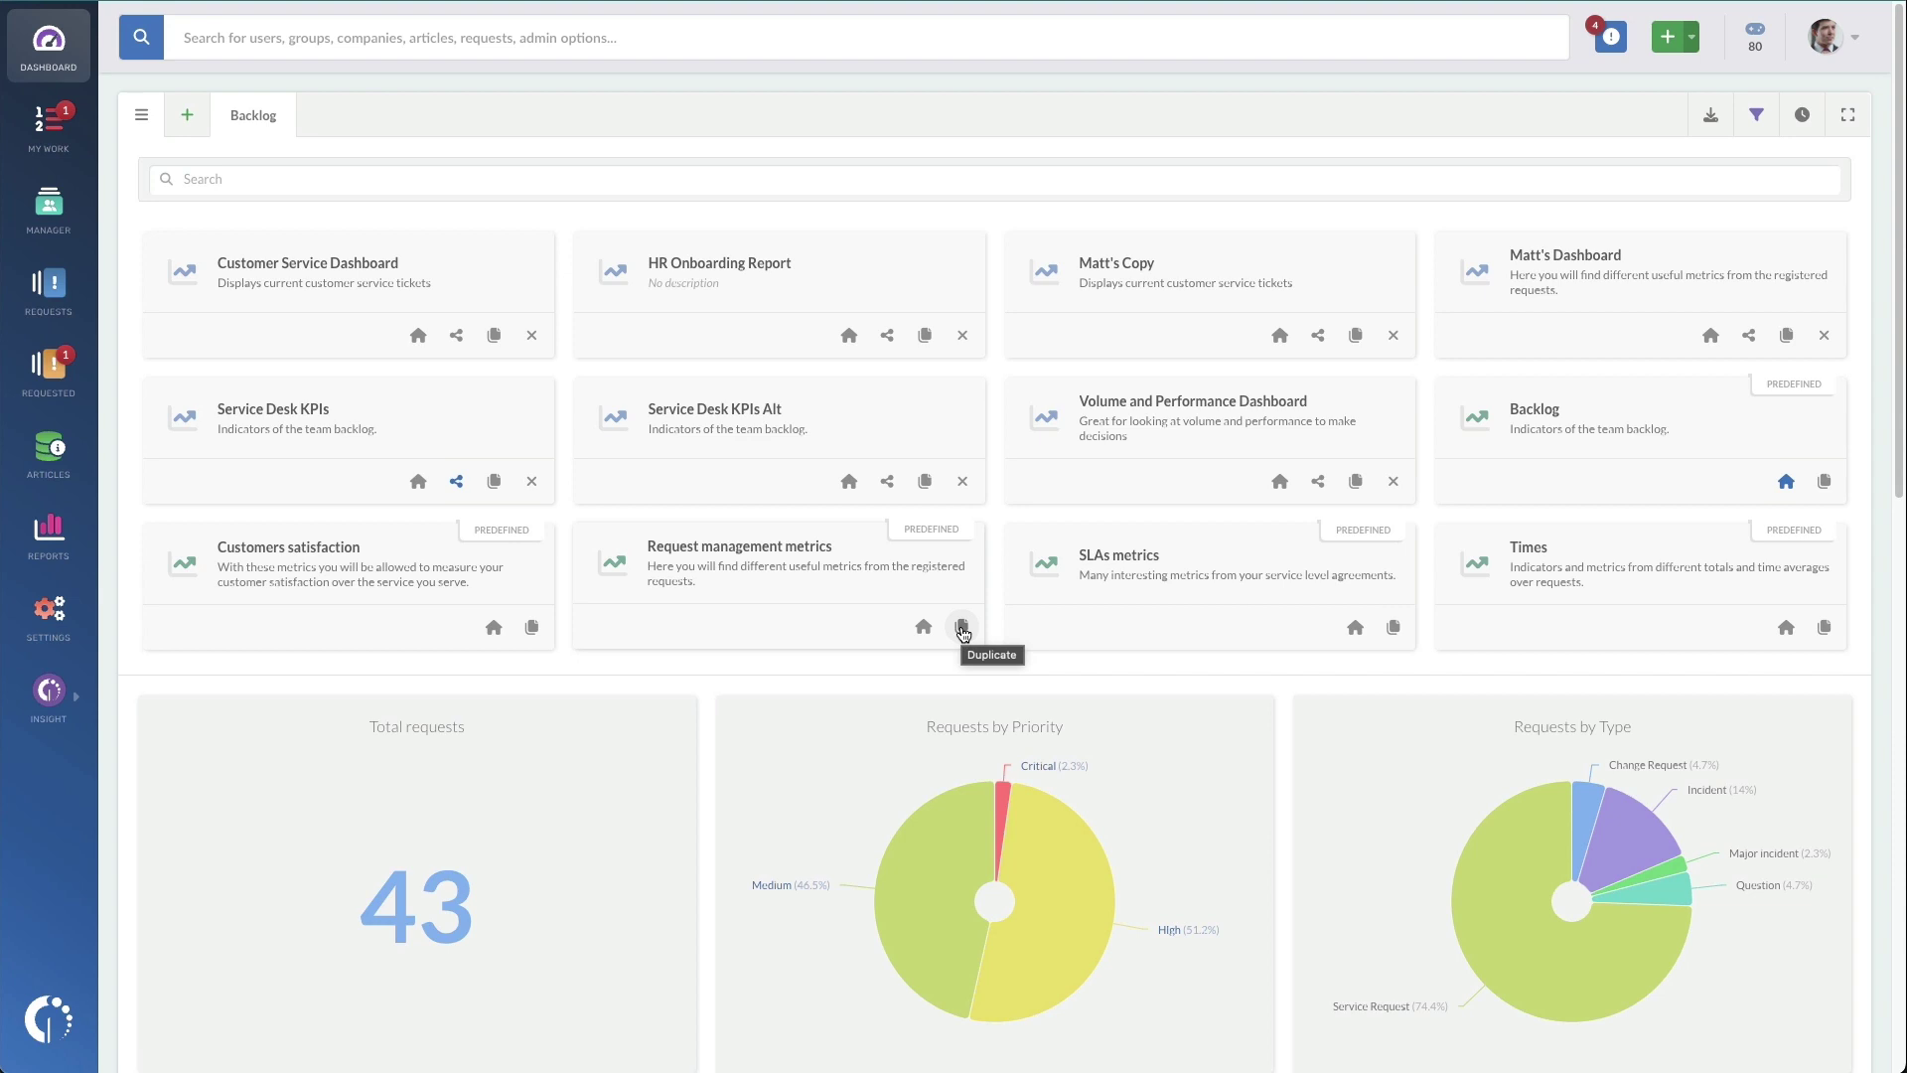
{"action": "left_click", "coordinate": [887, 339]}
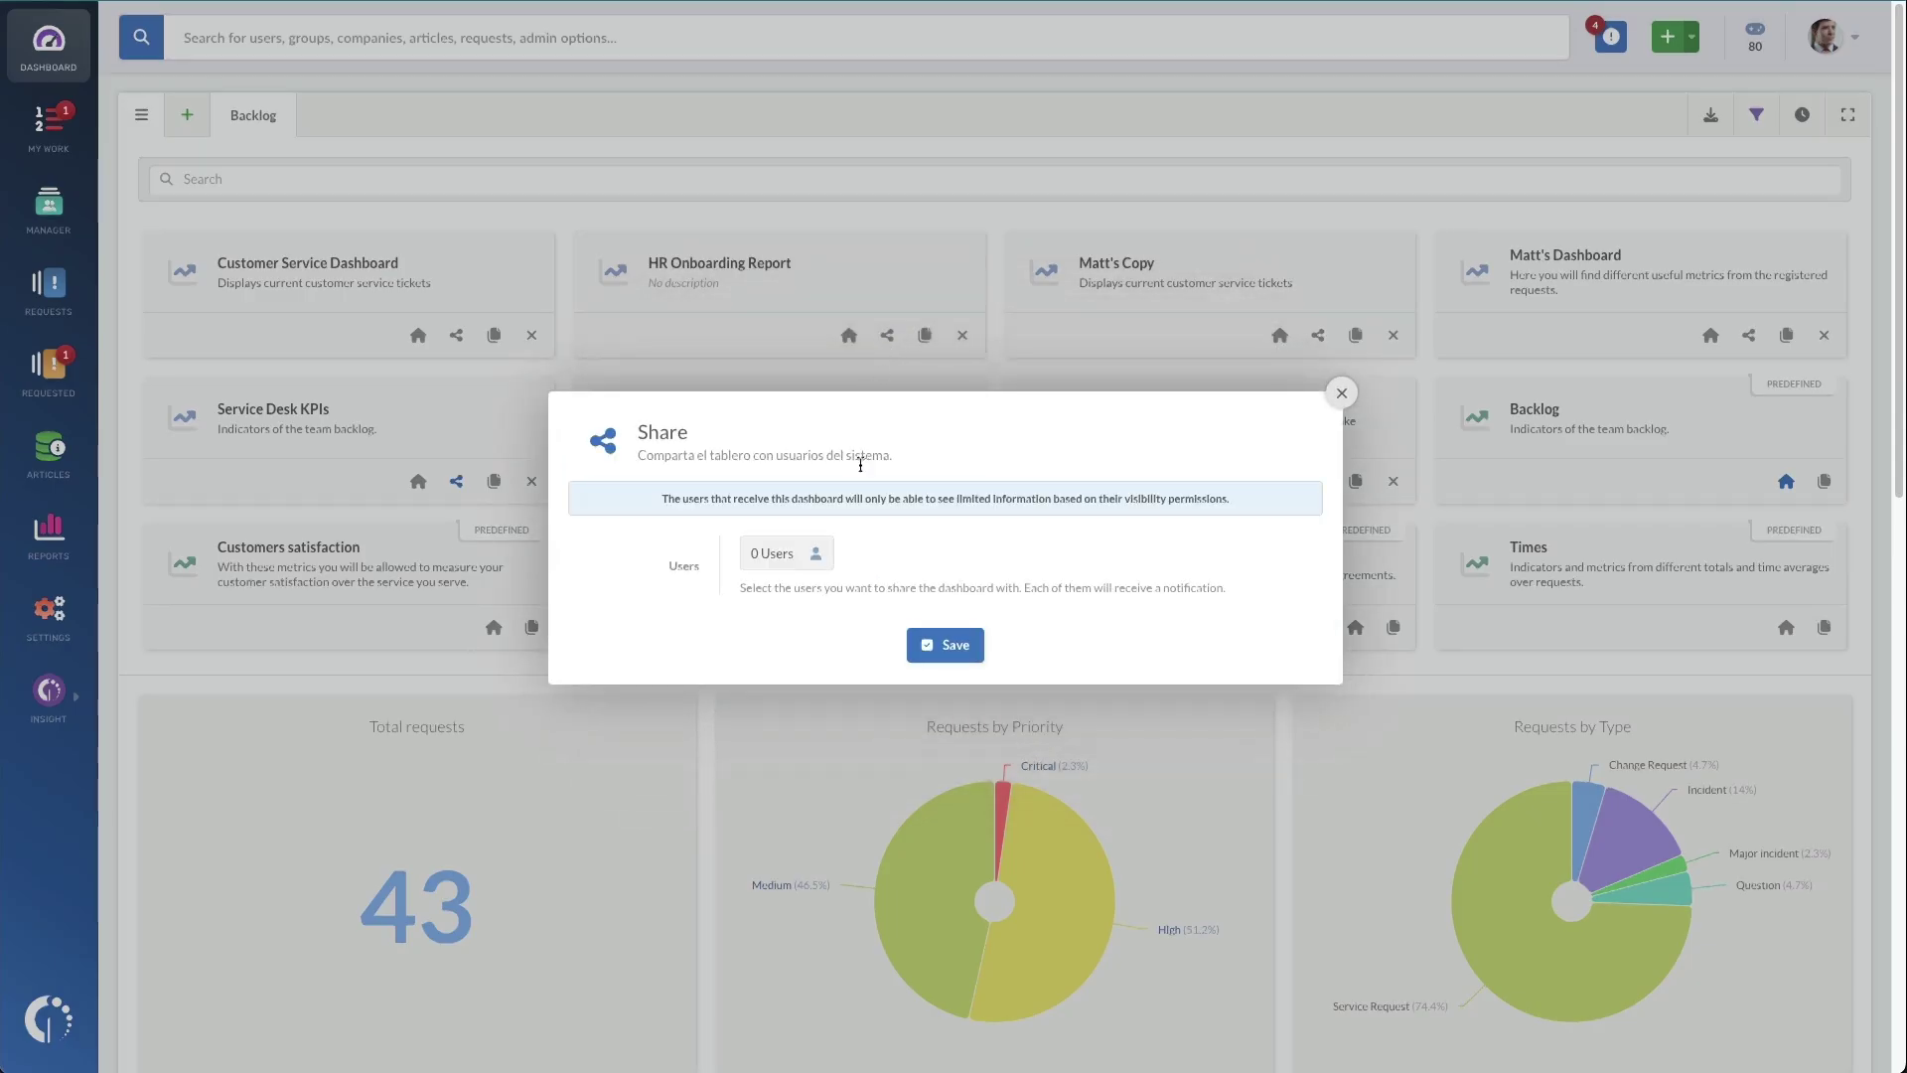
{"action": "left_click", "coordinate": [808, 557]}
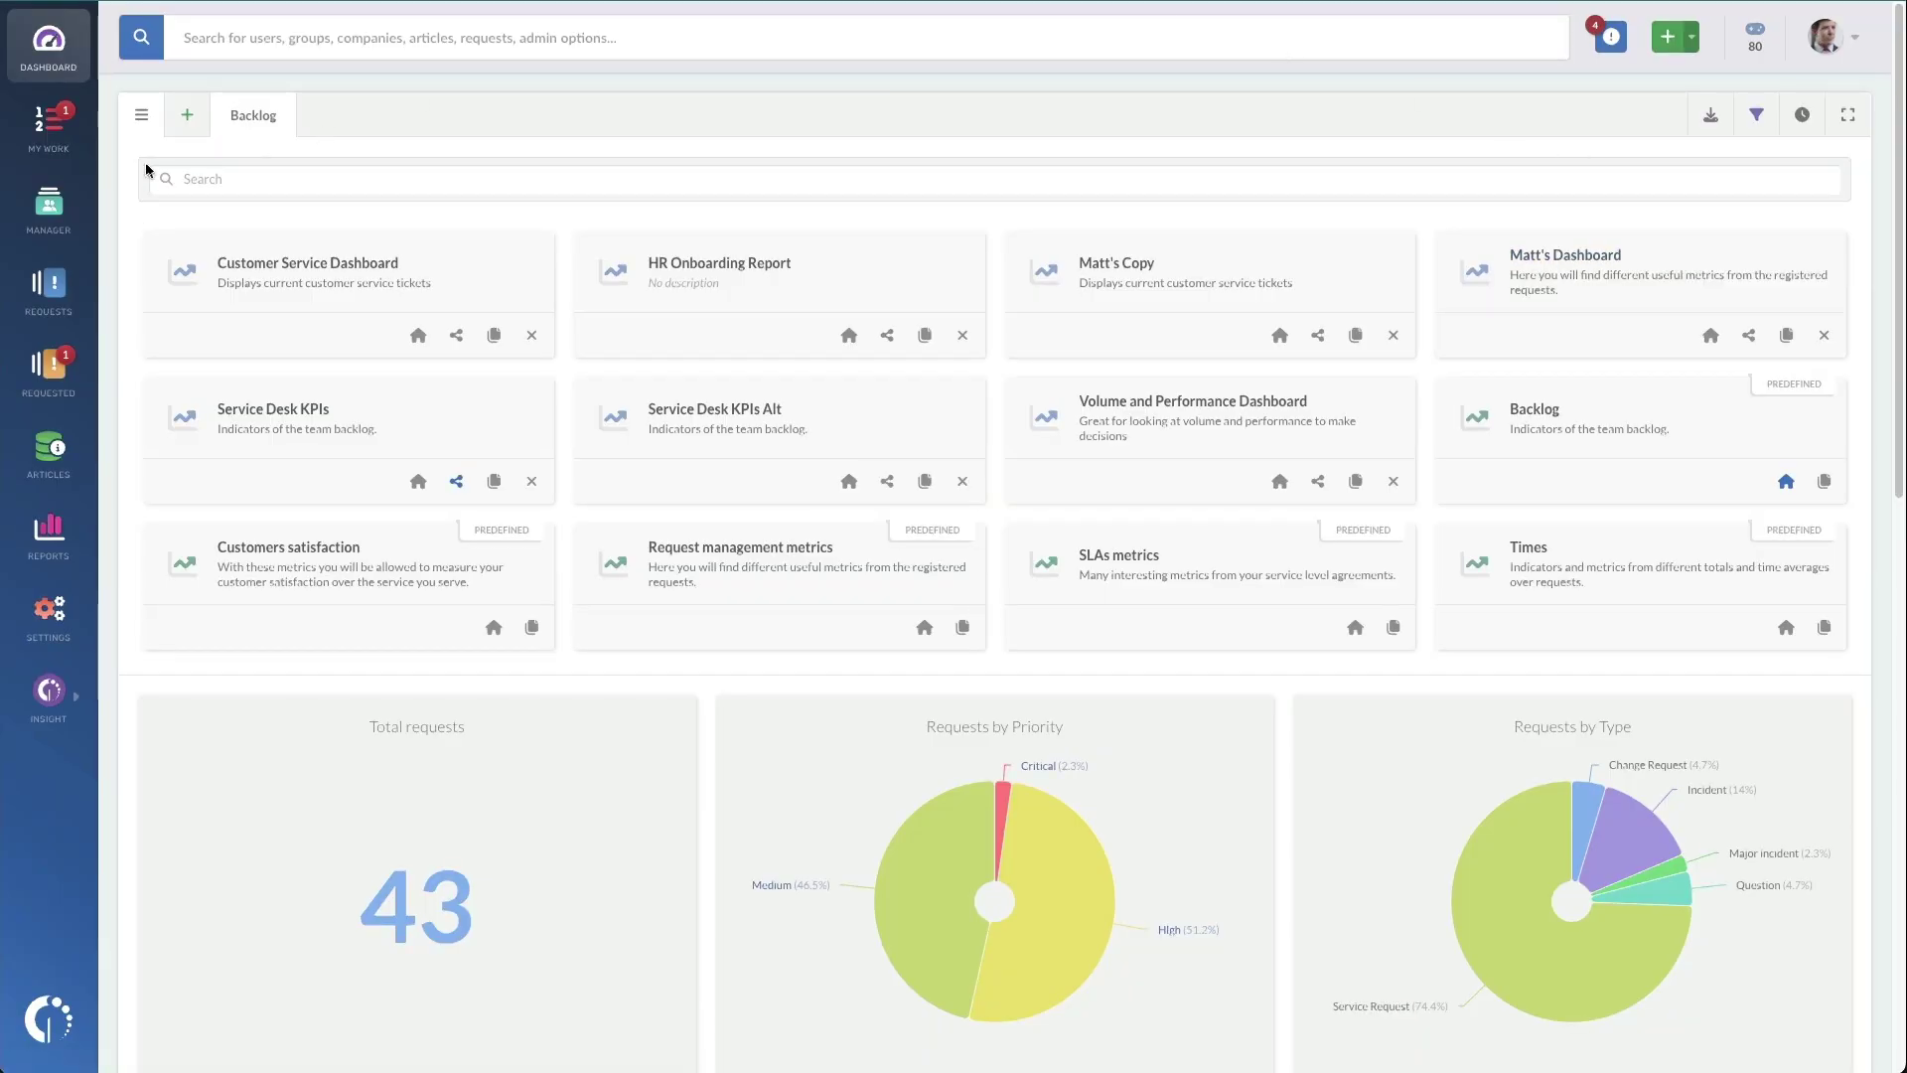
{"action": "left_click", "coordinate": [187, 116]}
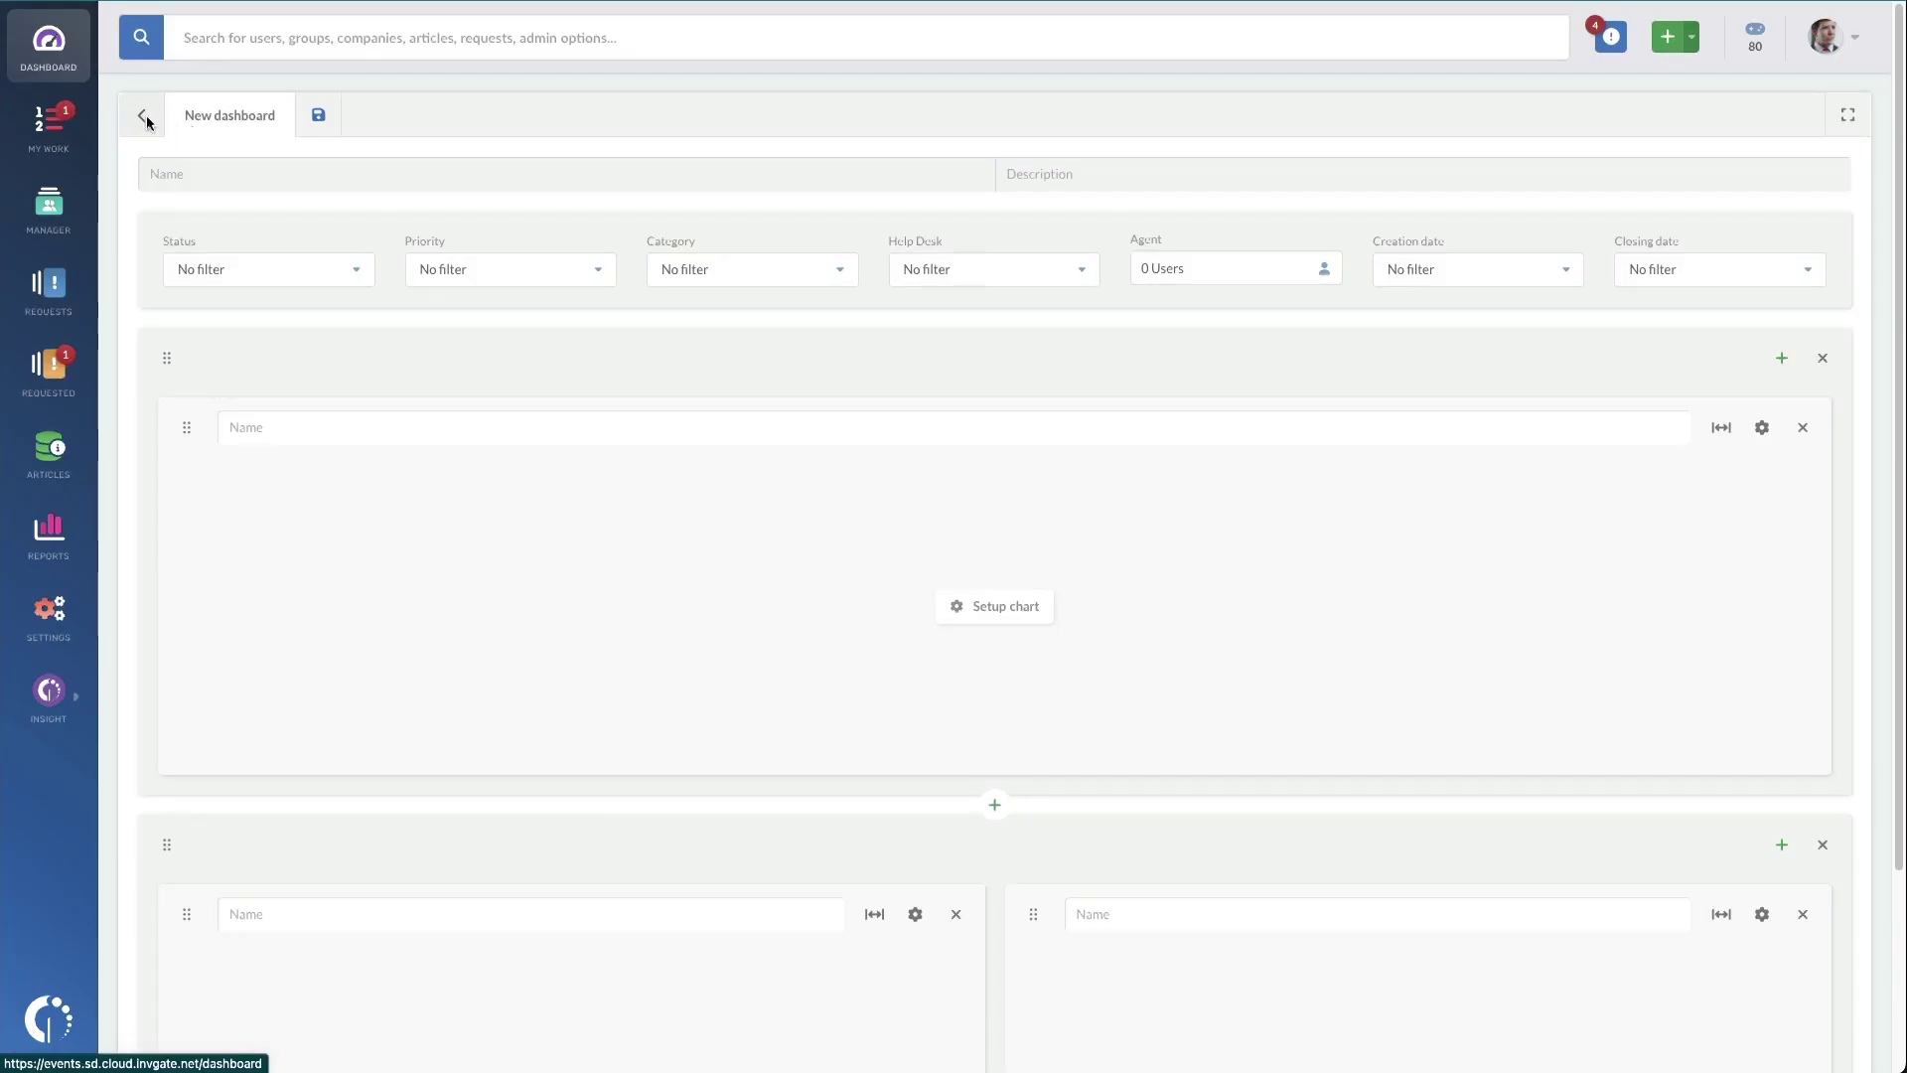
Step: Discard the unsaved new dashboard, return to Backlog, and reveal its filter options
{"action": "left_click", "coordinate": [141, 115]}
{"action": "left_click", "coordinate": [1033, 331]}
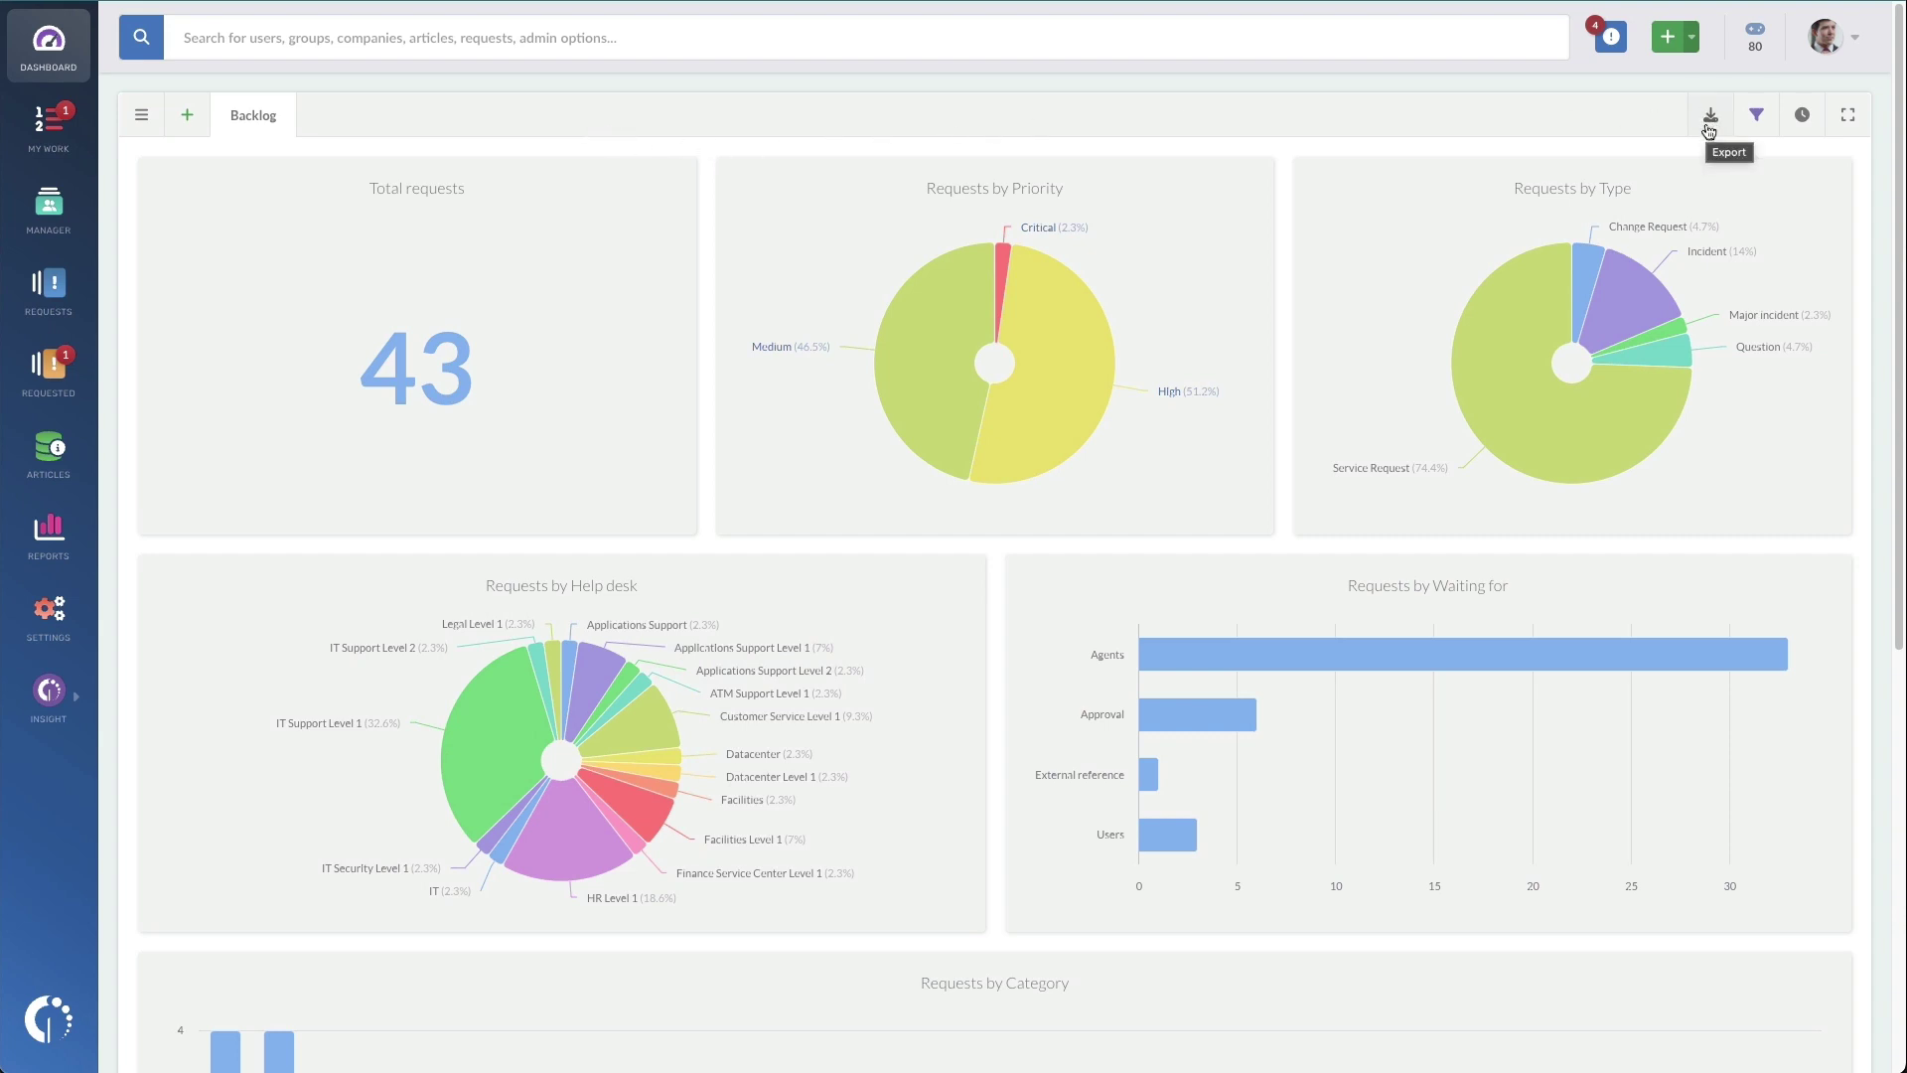
{"action": "left_click", "coordinate": [1756, 119]}
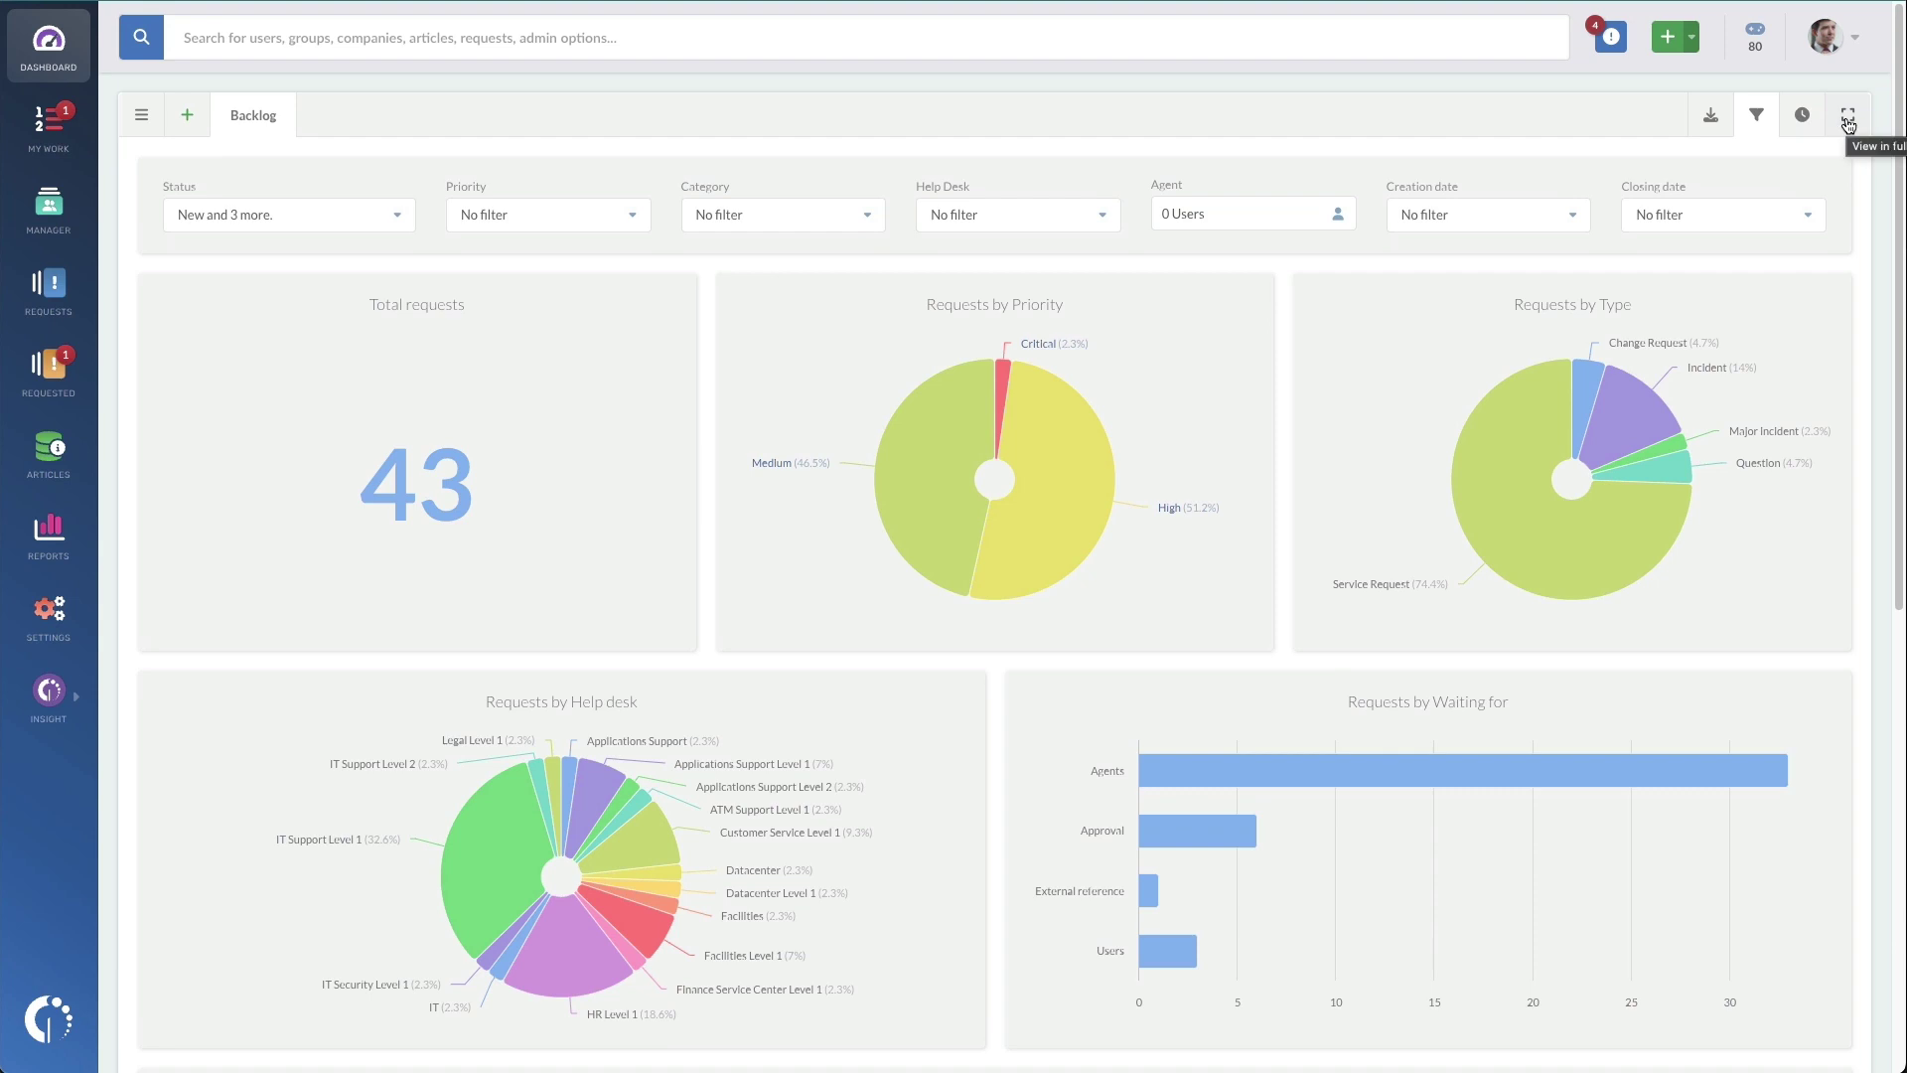
Step: View the Backlog dashboard full screen, then enlarge and close the Requests by Help desk chart
{"action": "left_click", "coordinate": [1847, 115]}
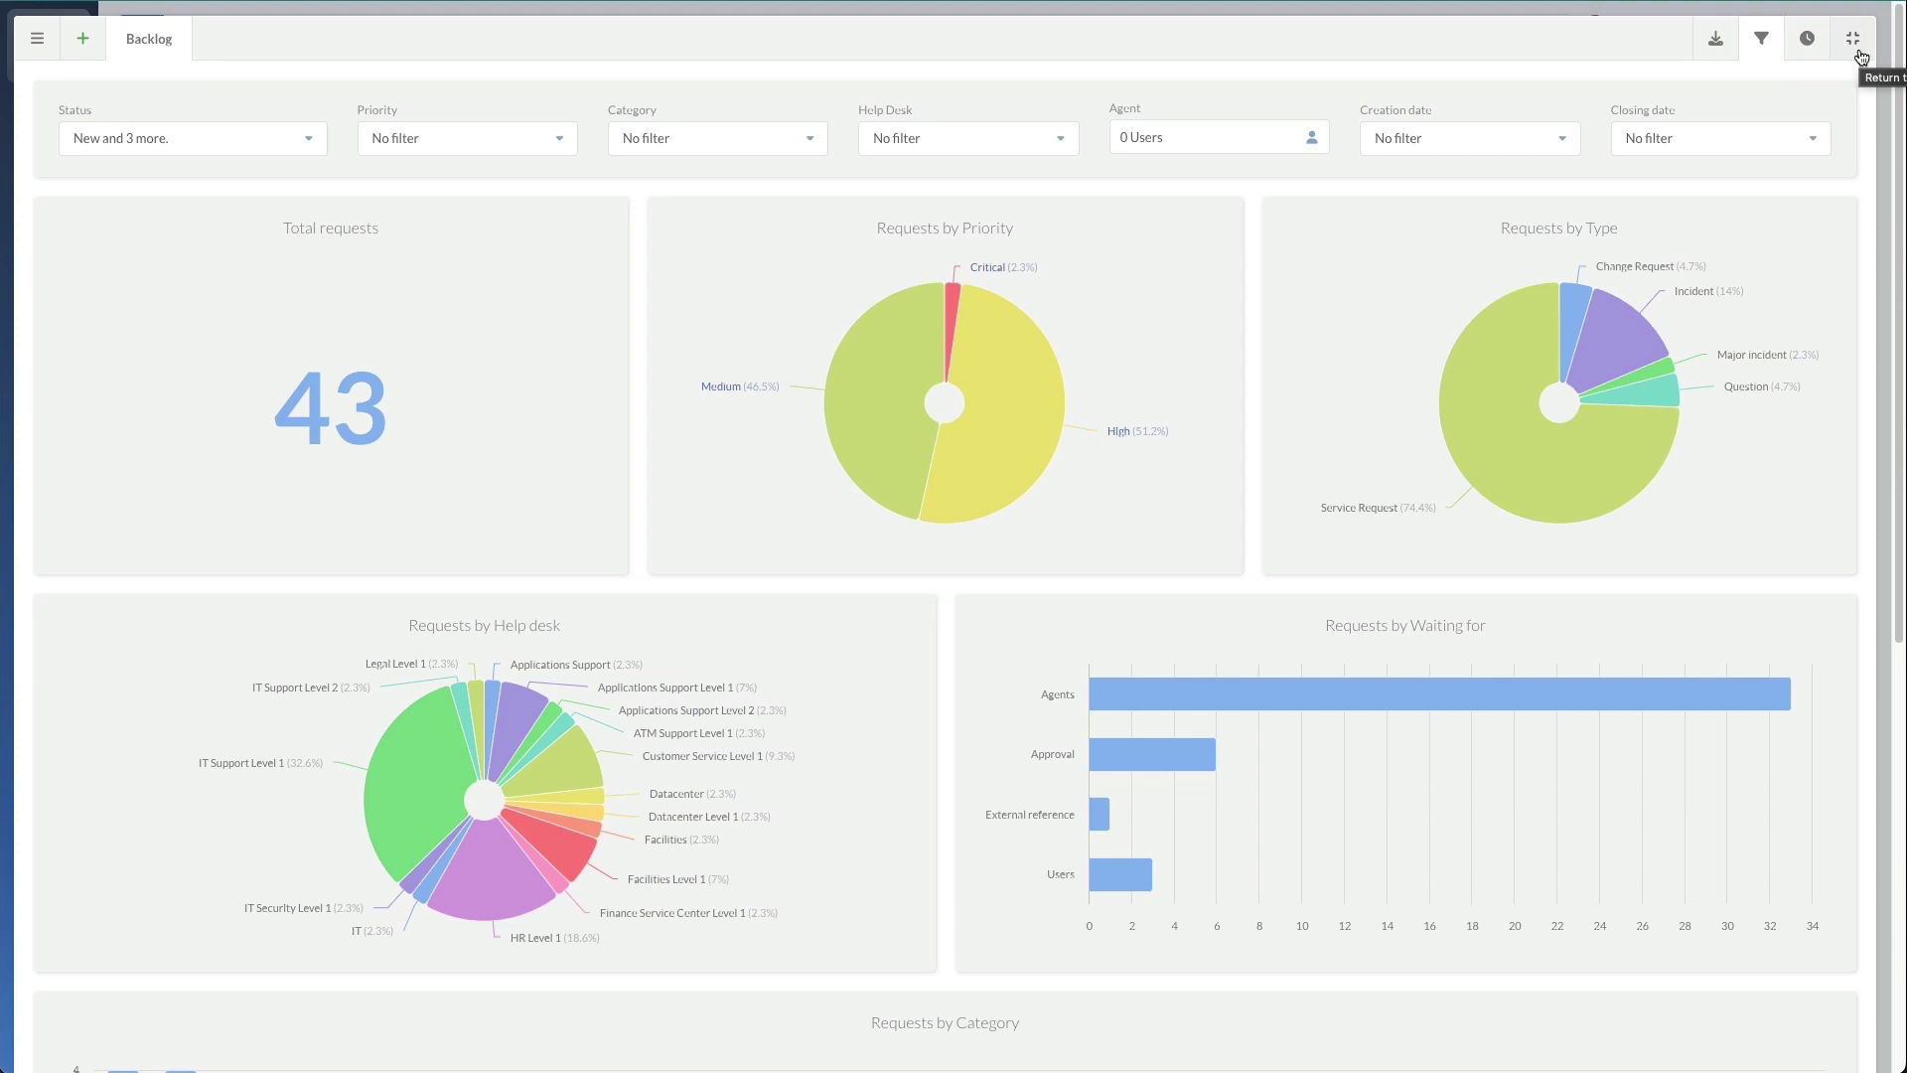
{"action": "left_click", "coordinate": [1860, 55]}
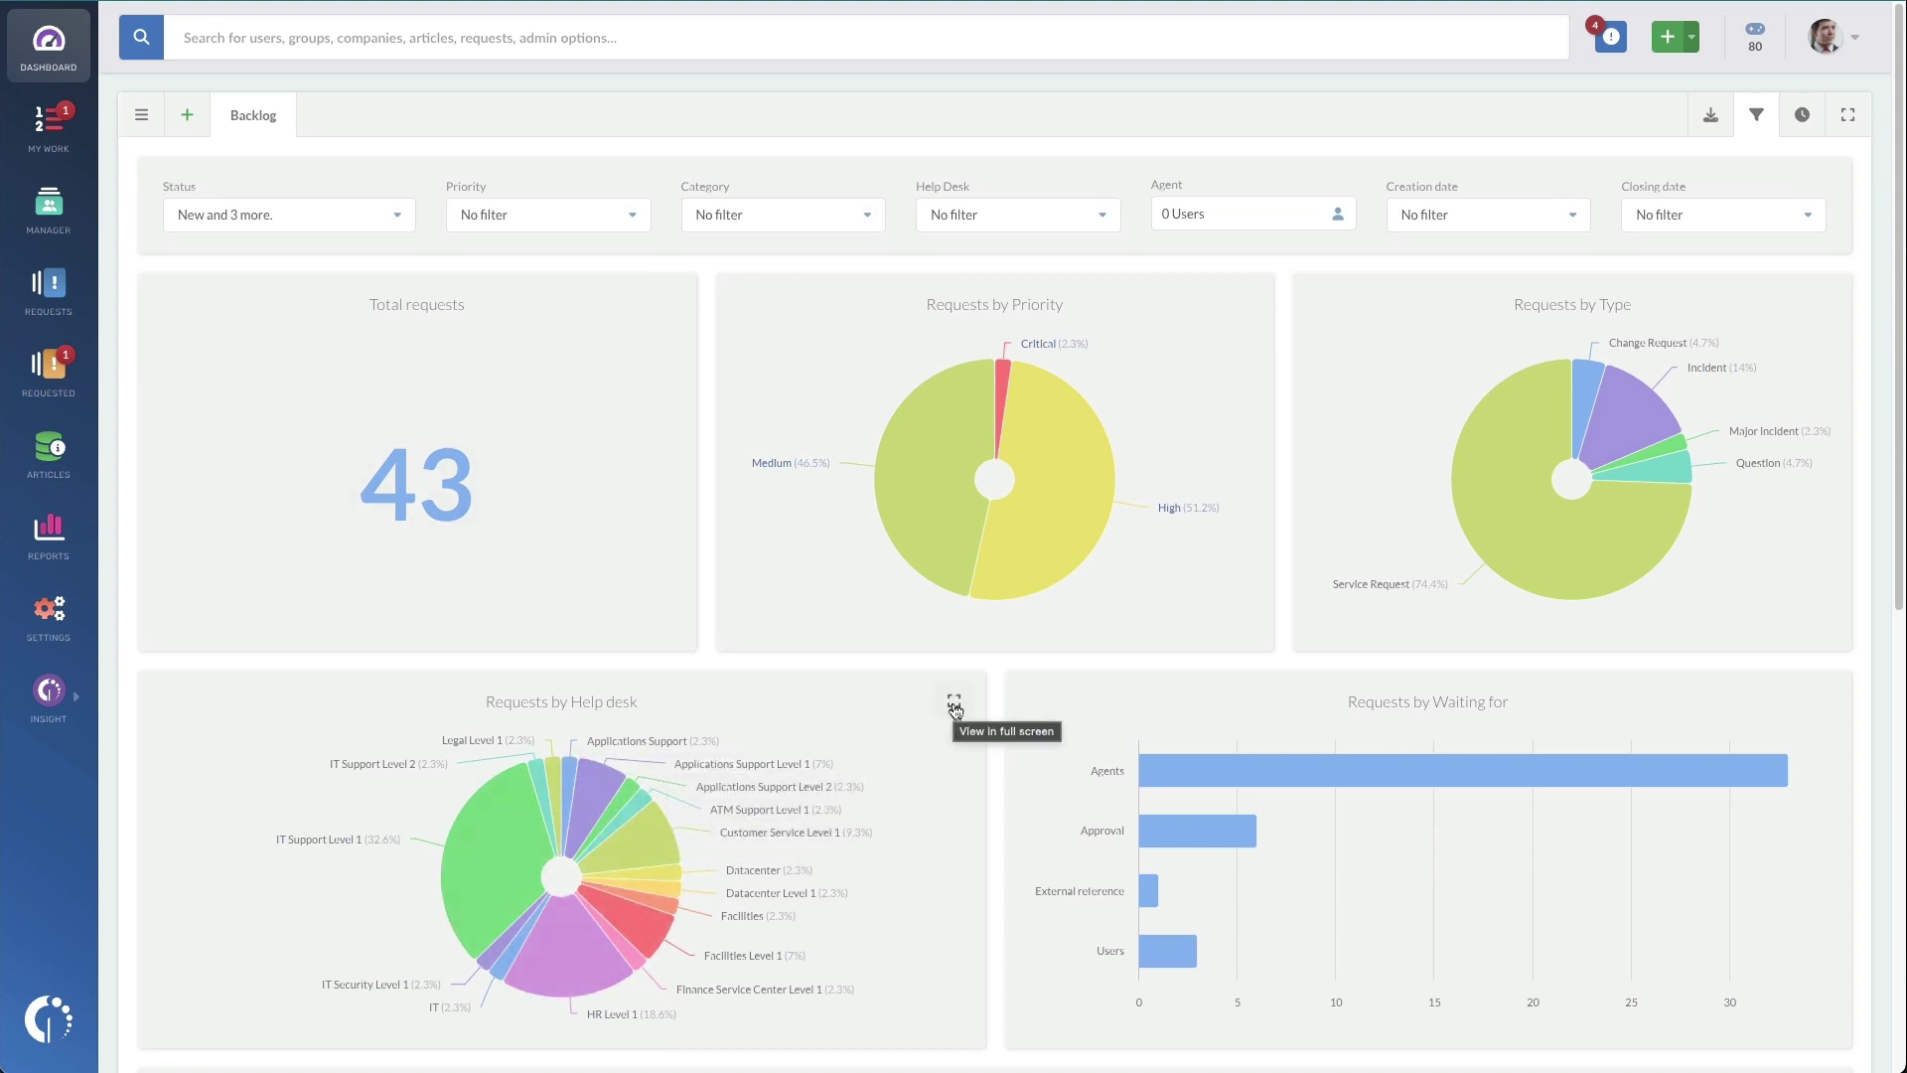
{"action": "left_click", "coordinate": [954, 705]}
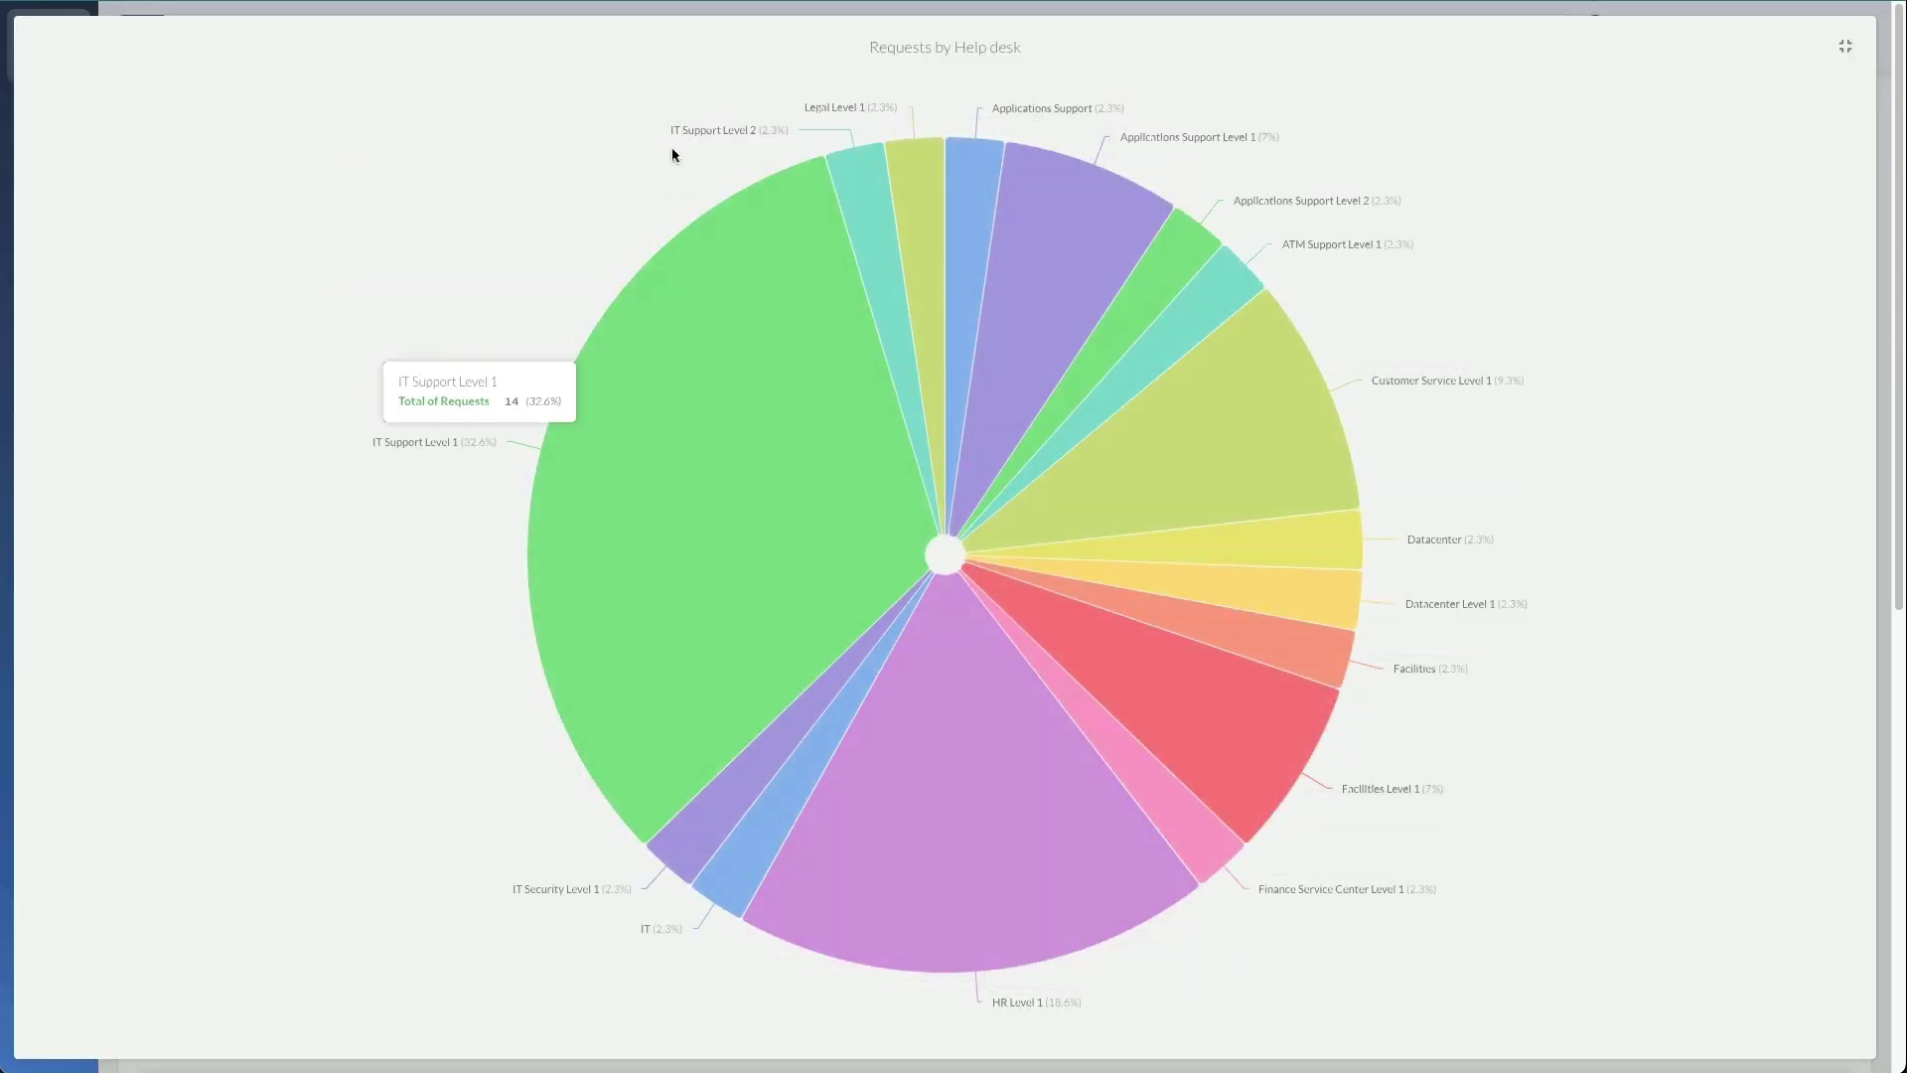
{"action": "left_click", "coordinate": [1844, 50]}
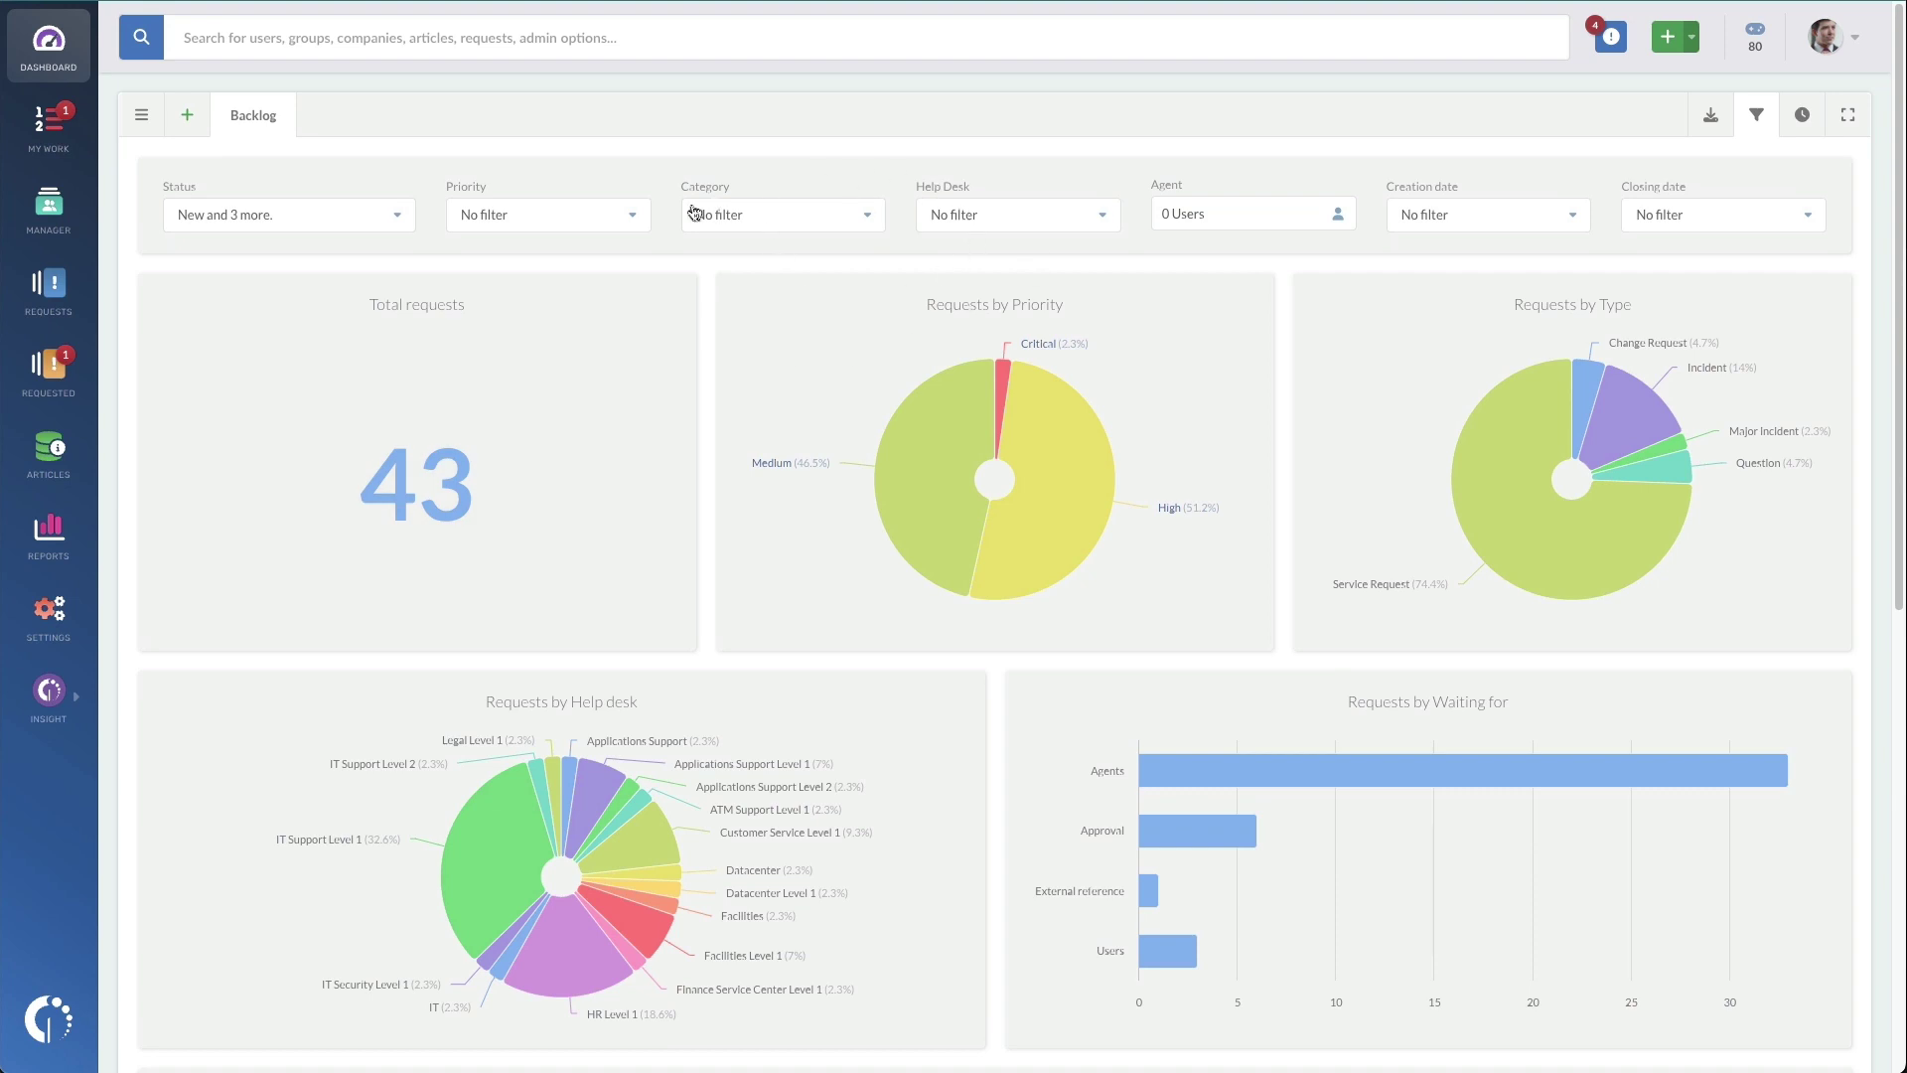
Step: Apply the IT Help Desk filter, then clear it again
{"action": "left_click", "coordinate": [1065, 210]}
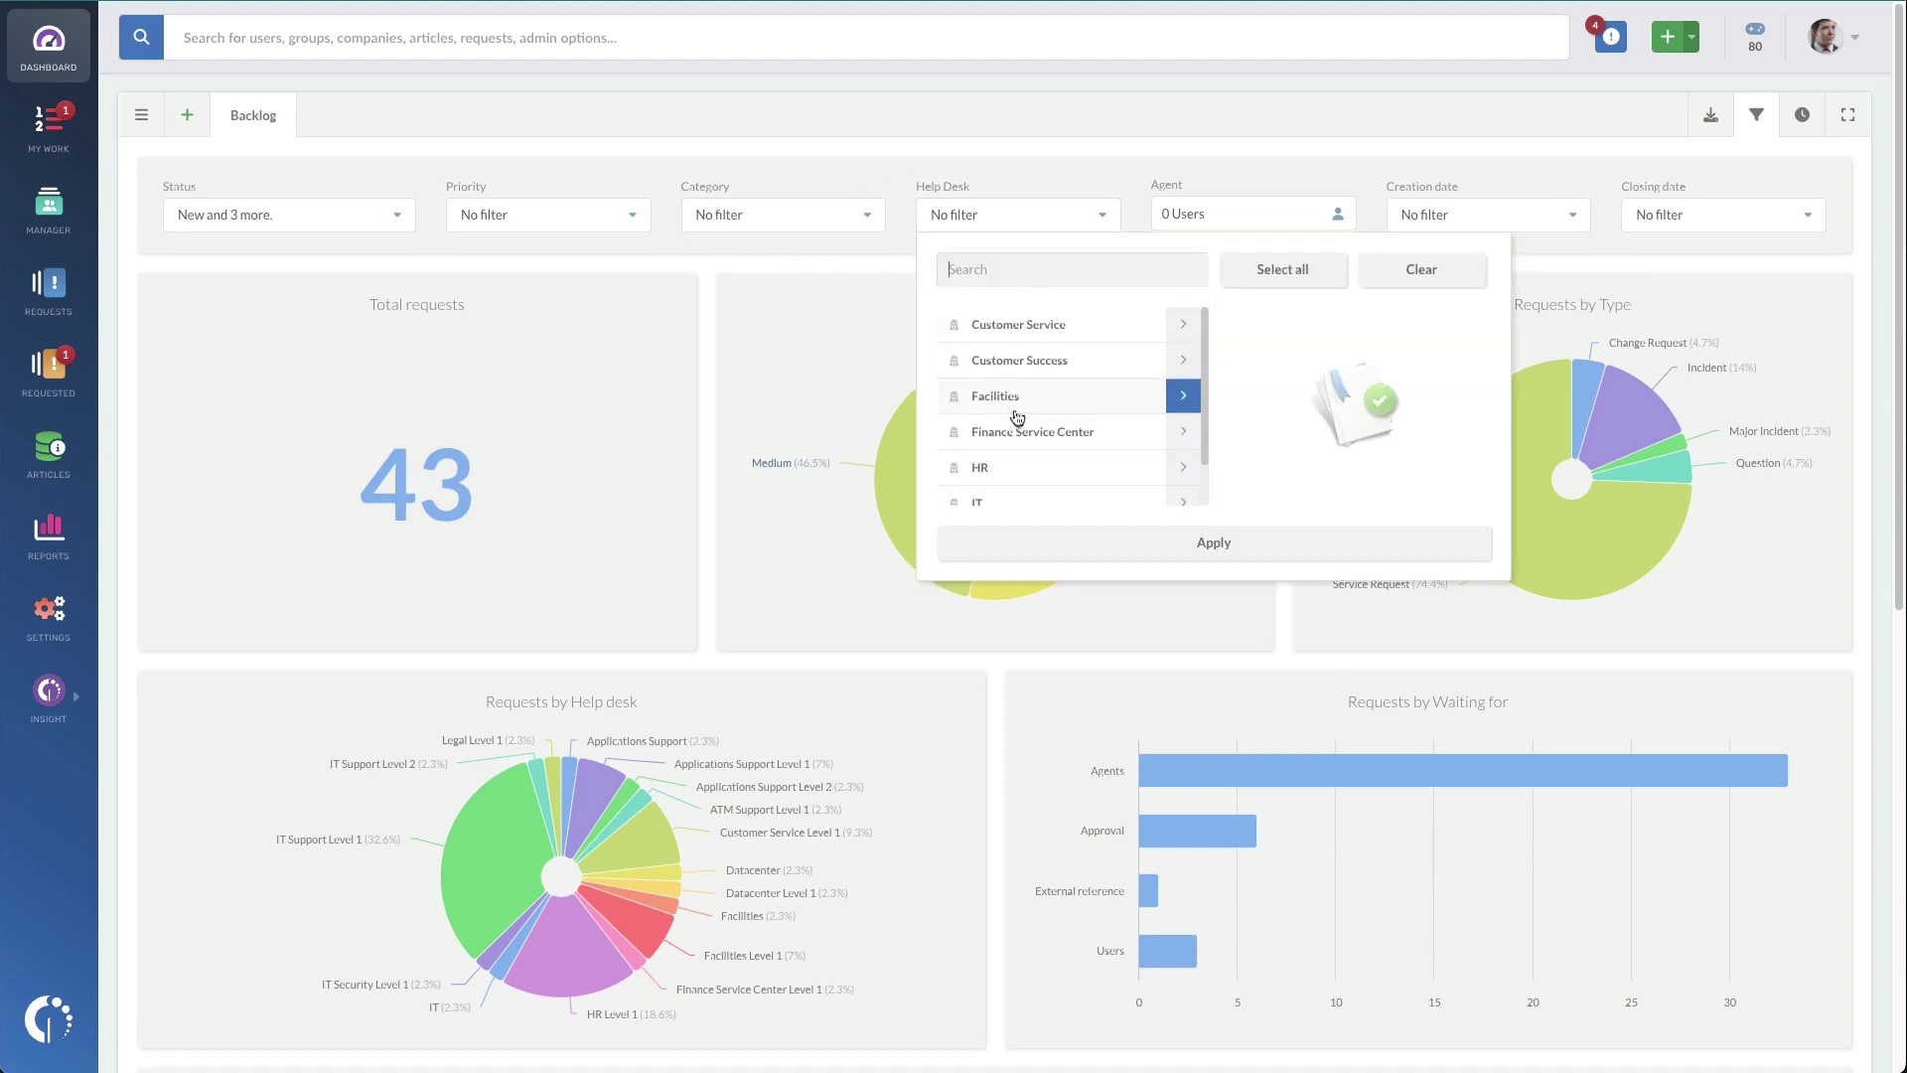
{"action": "left_click", "coordinate": [1000, 500]}
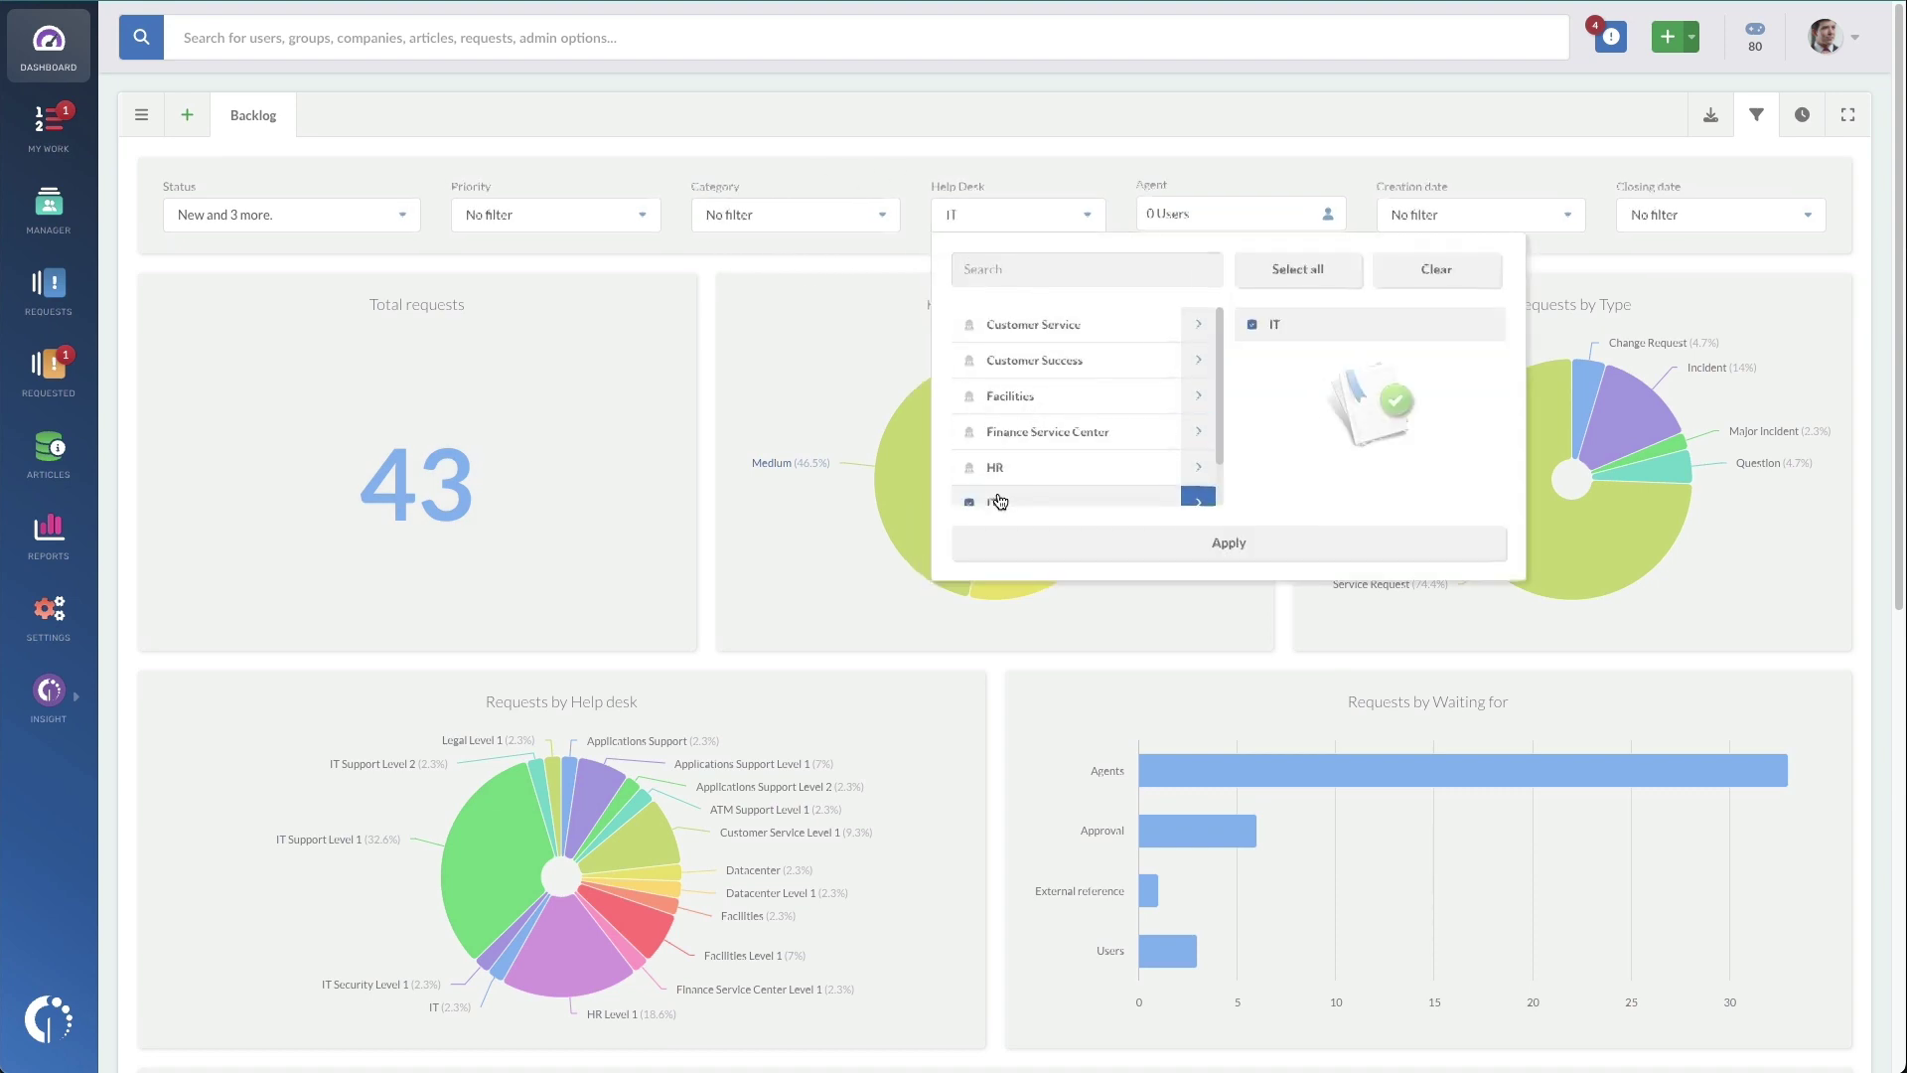
{"action": "left_click", "coordinate": [1307, 544]}
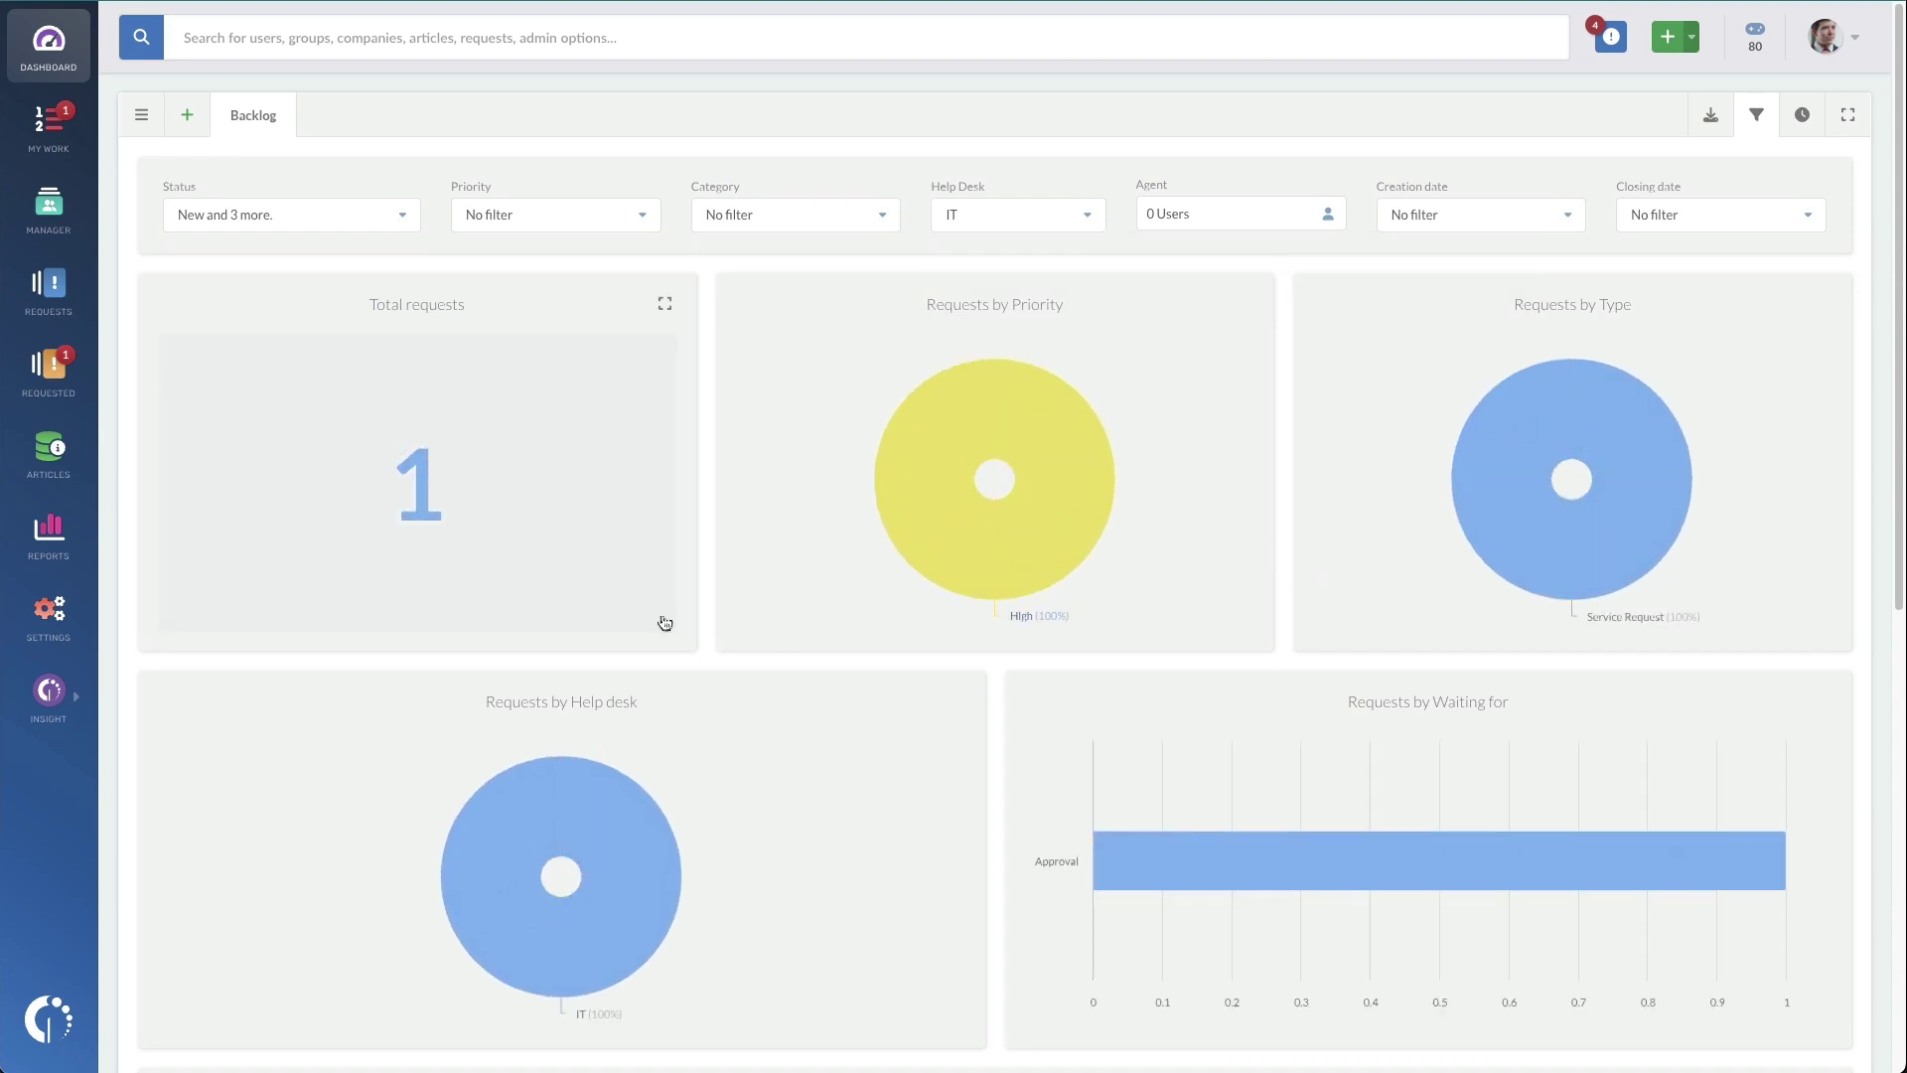
{"action": "left_click", "coordinate": [1084, 223]}
{"action": "left_click", "coordinate": [992, 456]}
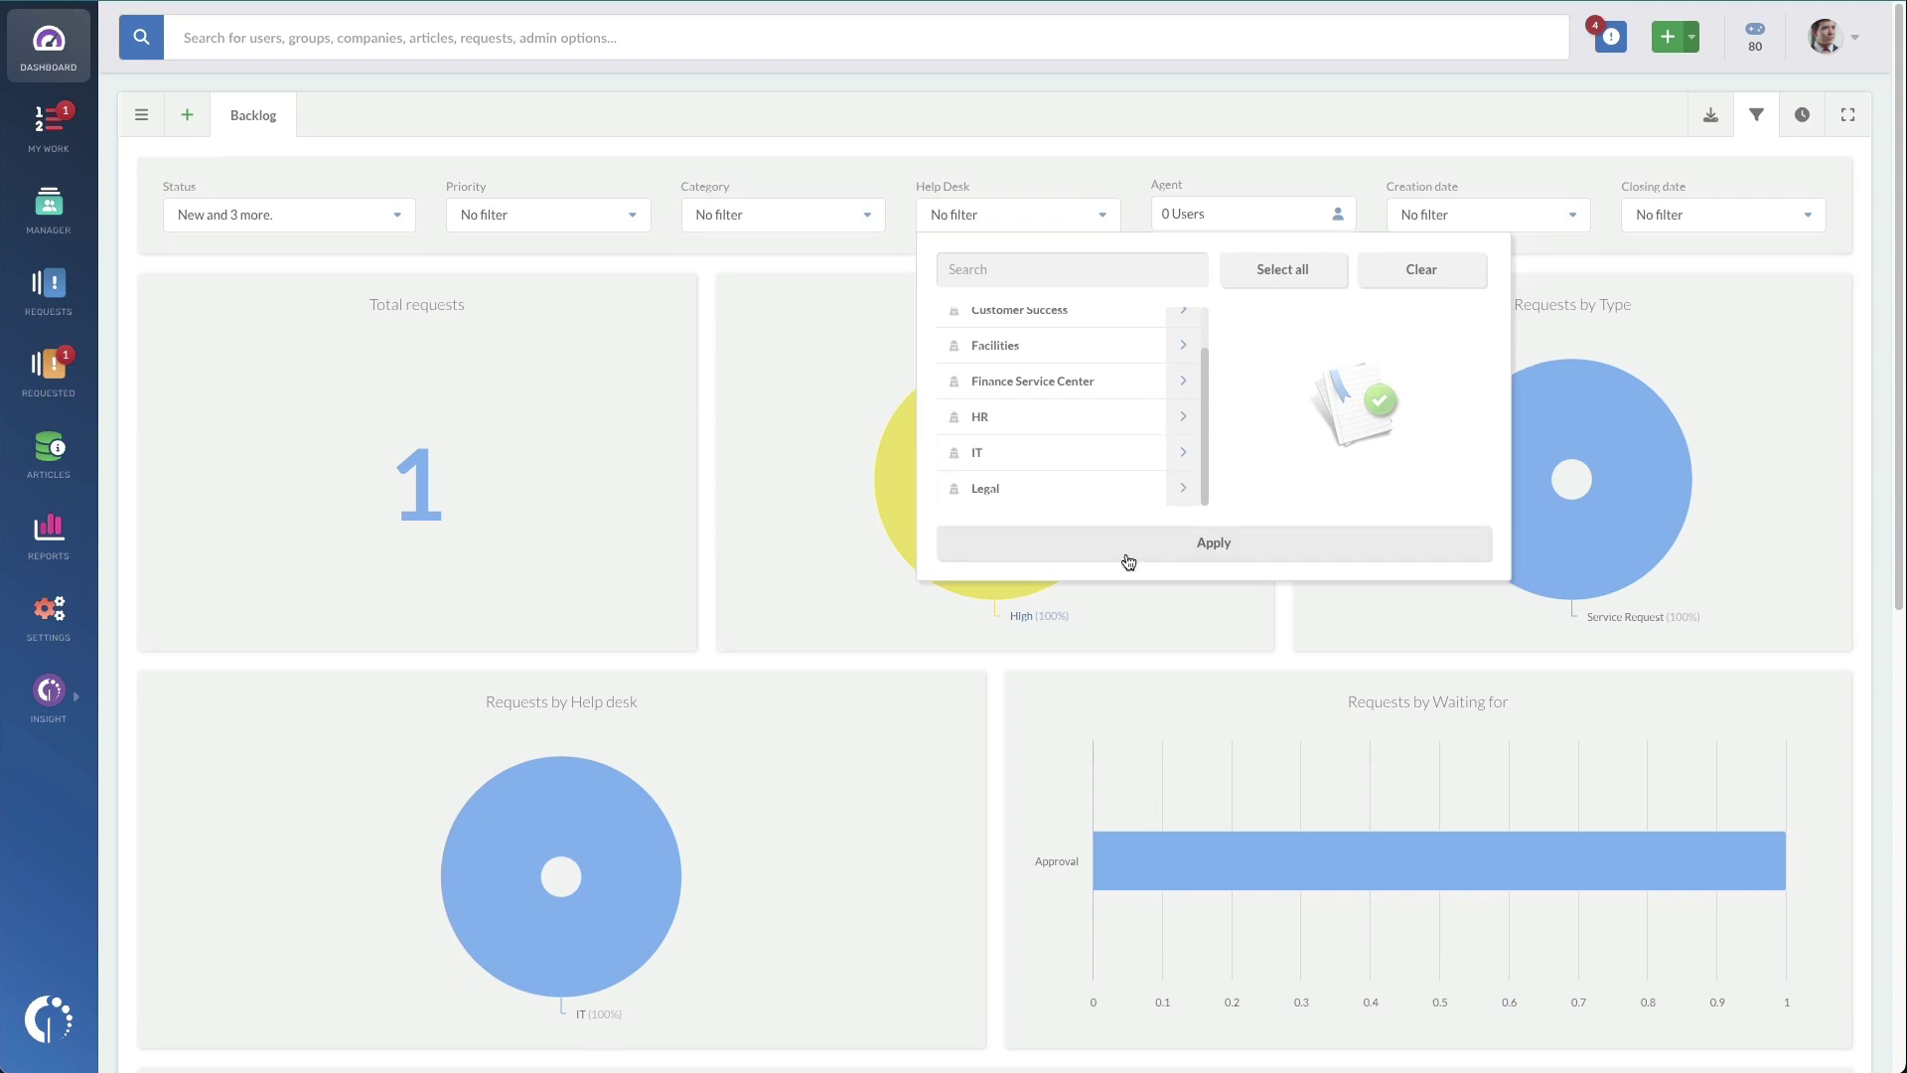
{"action": "left_click", "coordinate": [1124, 547]}
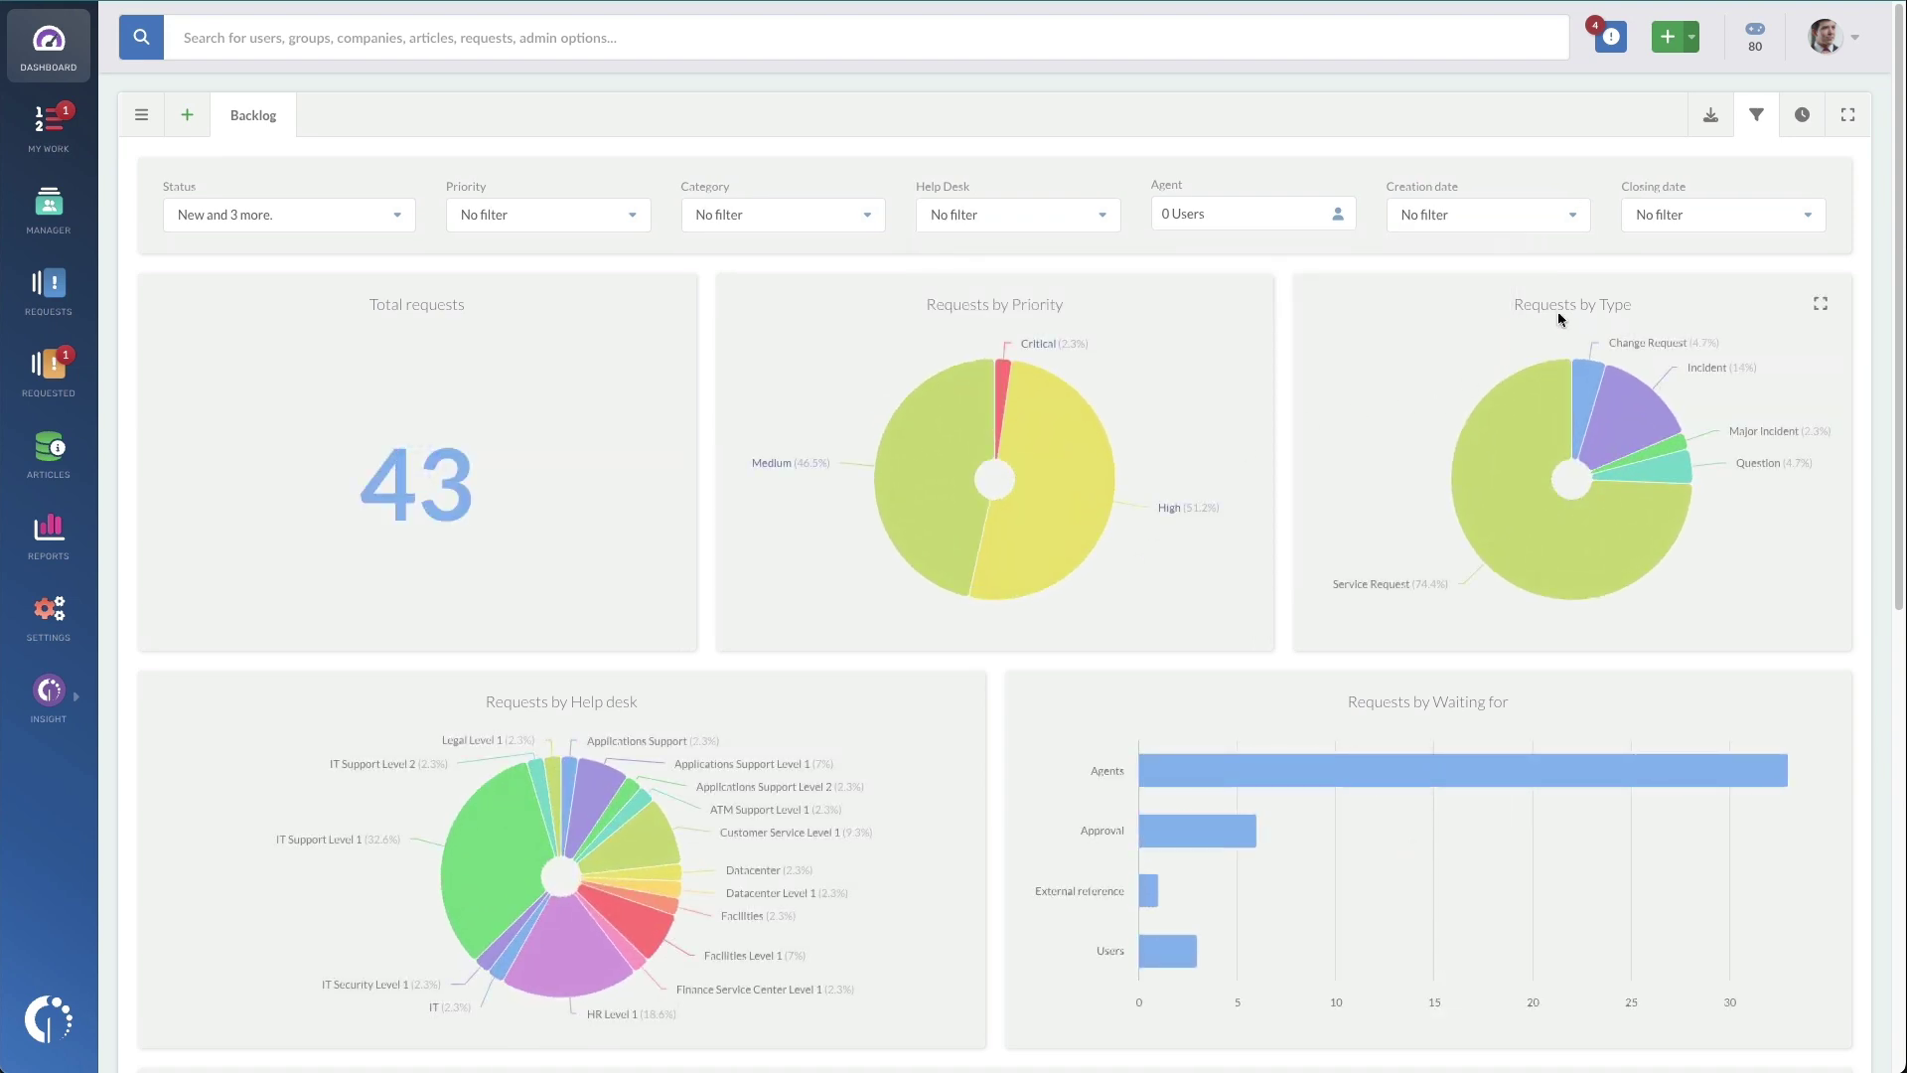
Step: Filter Creation date to This year, cutting the Backlog total to 12 requests
{"action": "left_click", "coordinate": [1574, 225]}
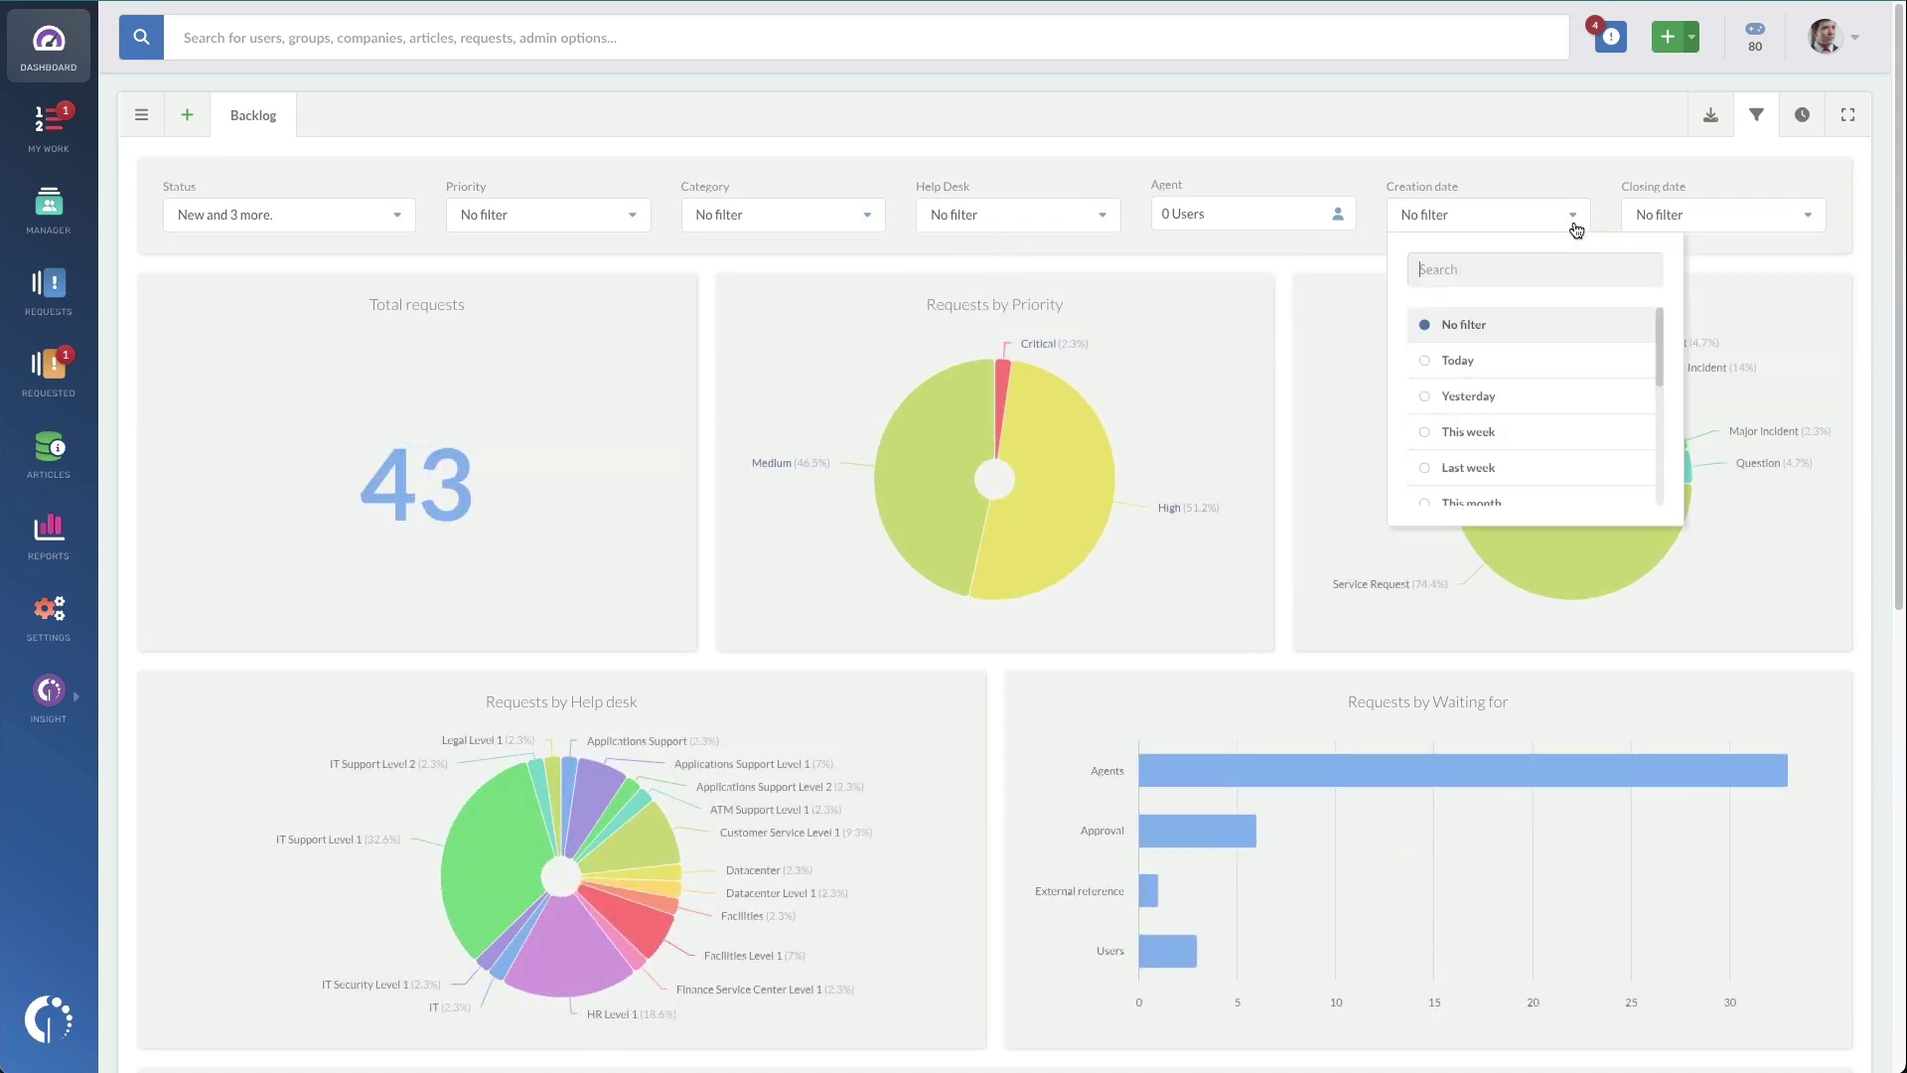
{"action": "scroll", "coordinate": [1527, 440], "scroll_direction": "down", "scroll_amount": 3}
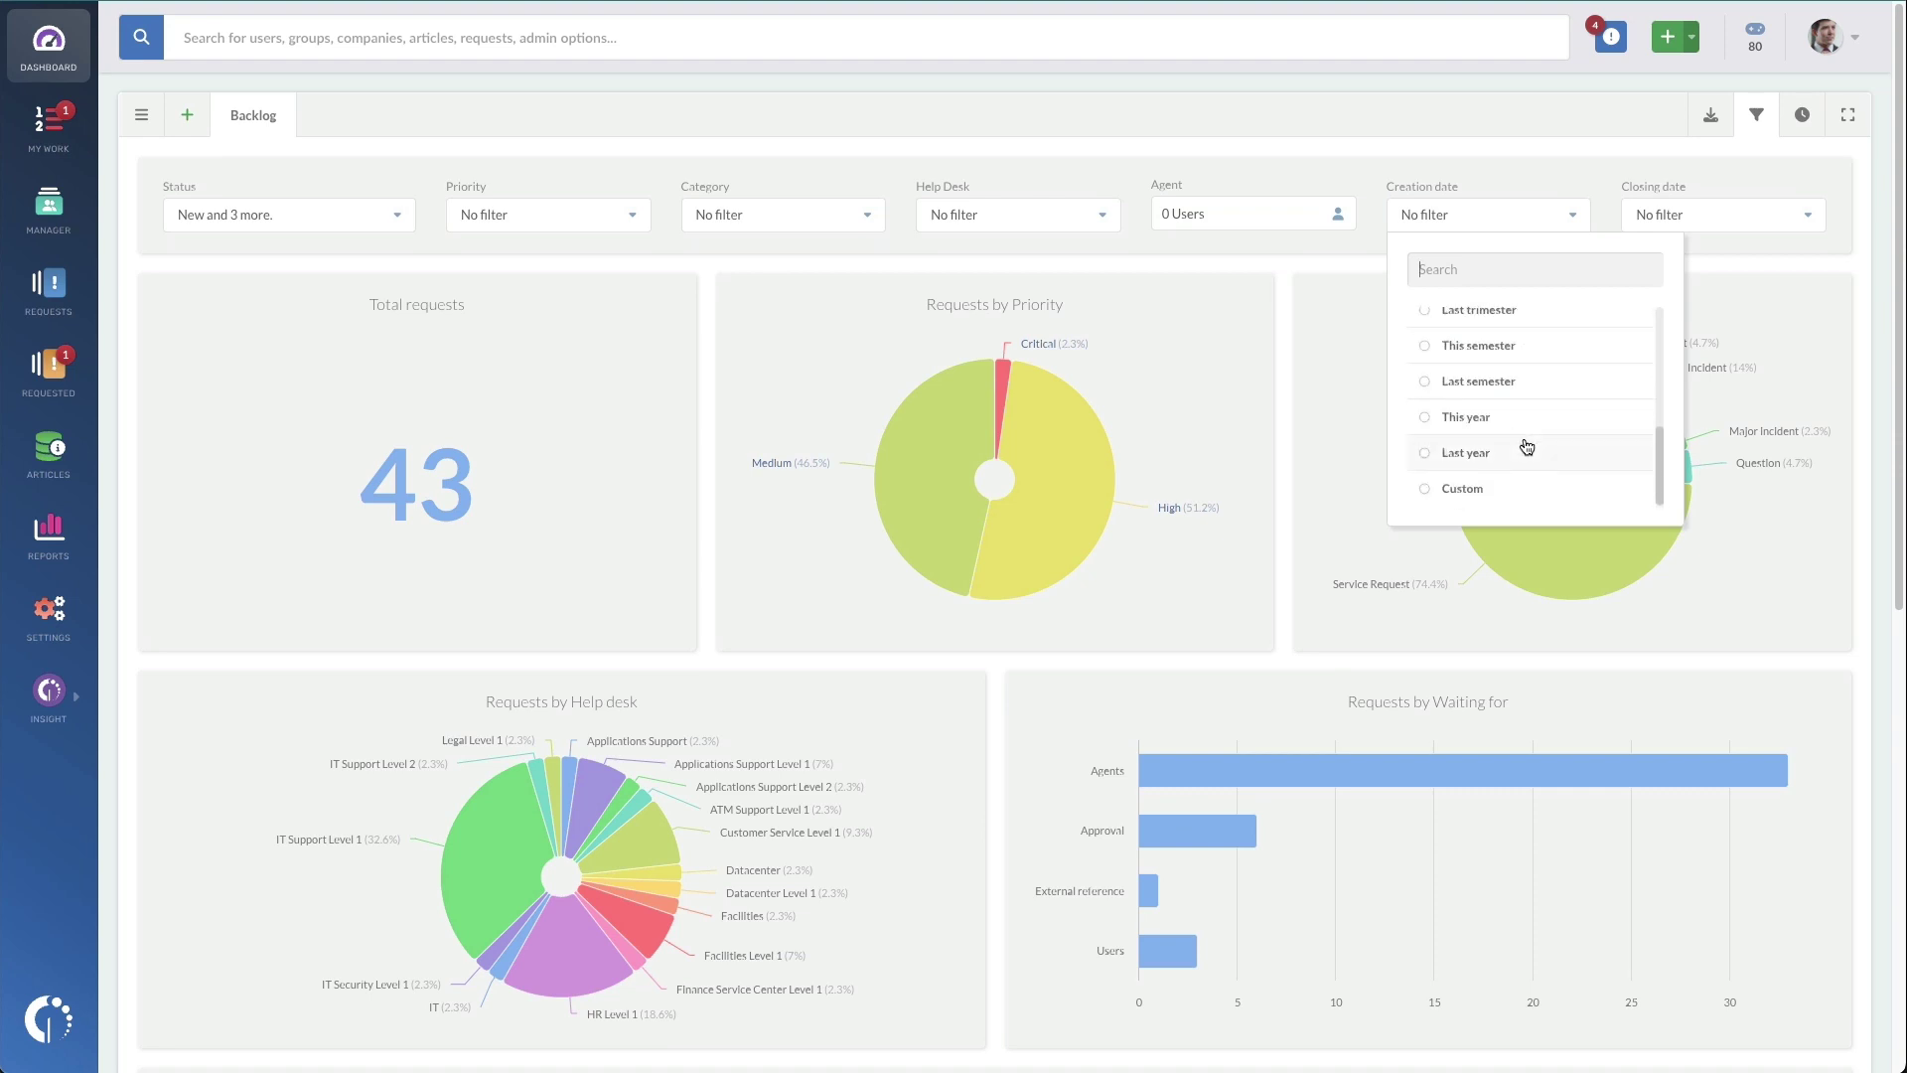
{"action": "left_click", "coordinate": [1522, 417]}
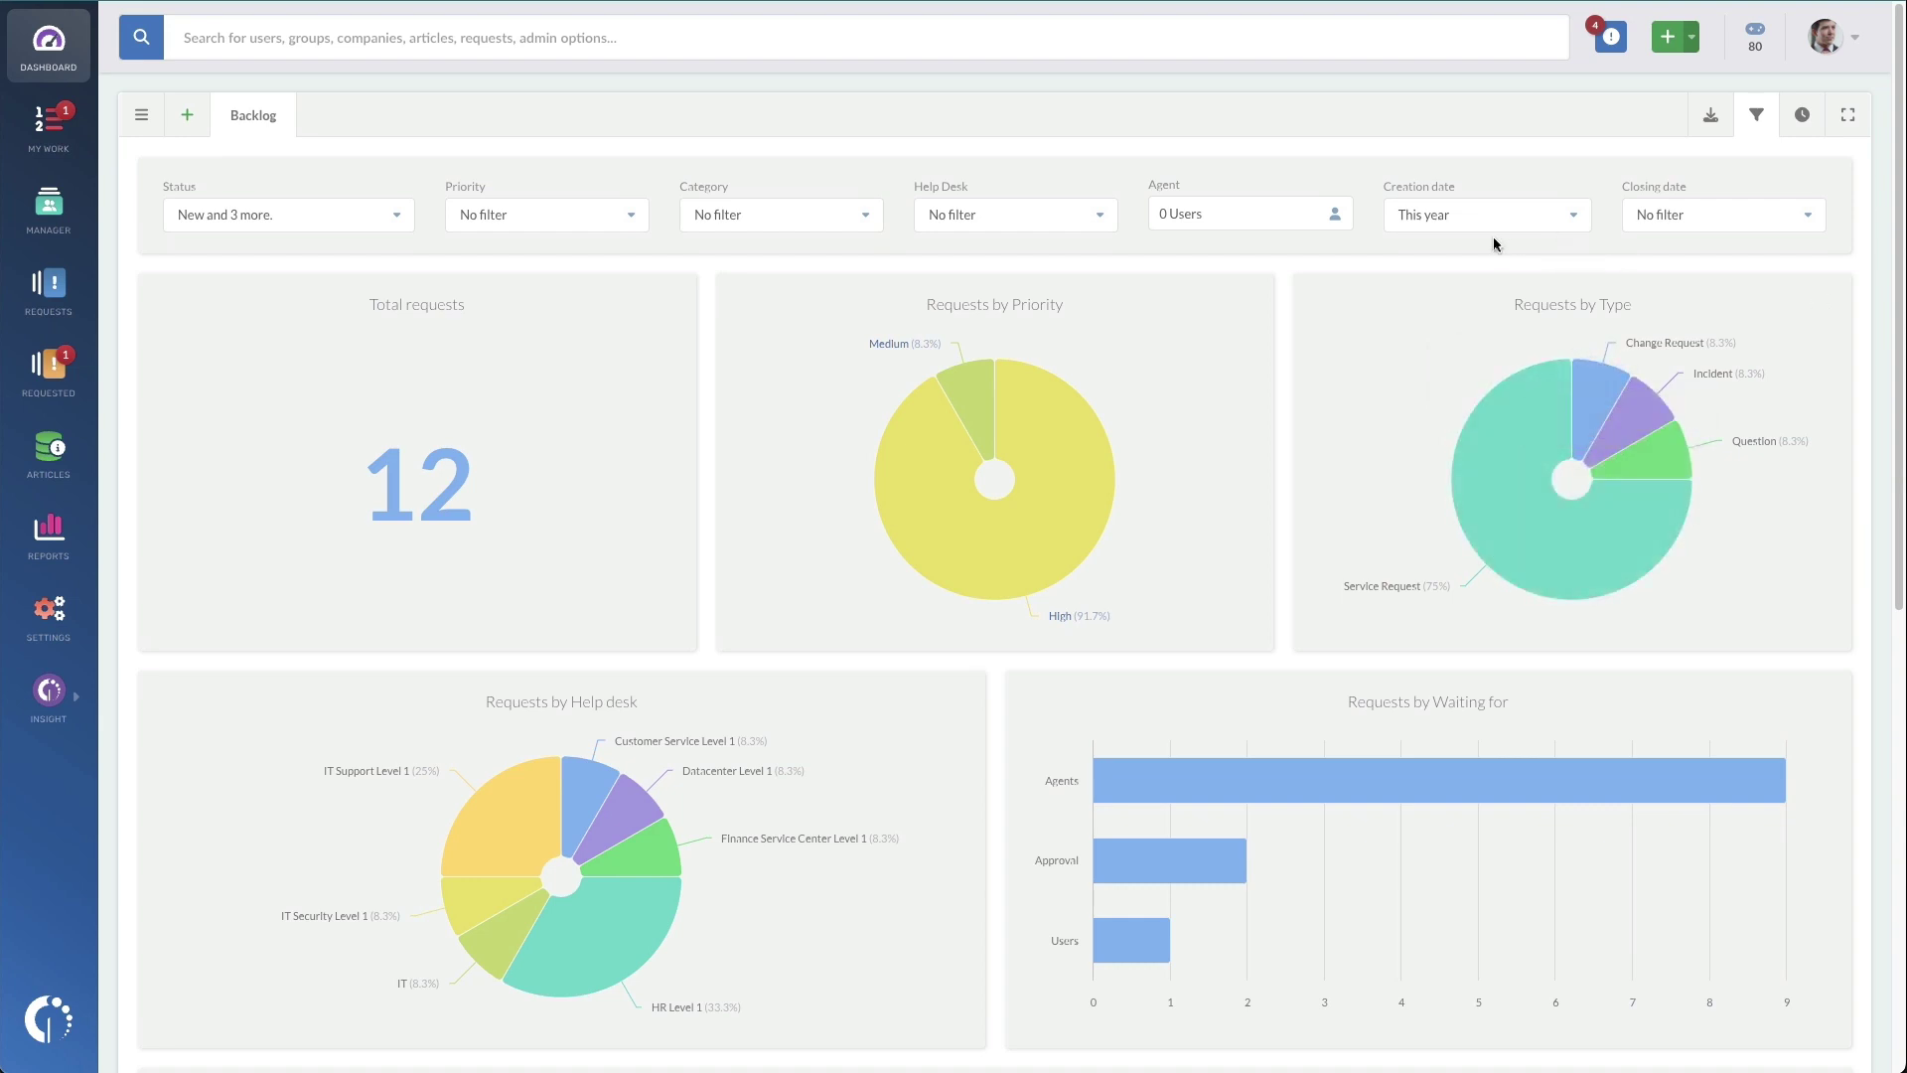
{"action": "left_click", "coordinate": [141, 116]}
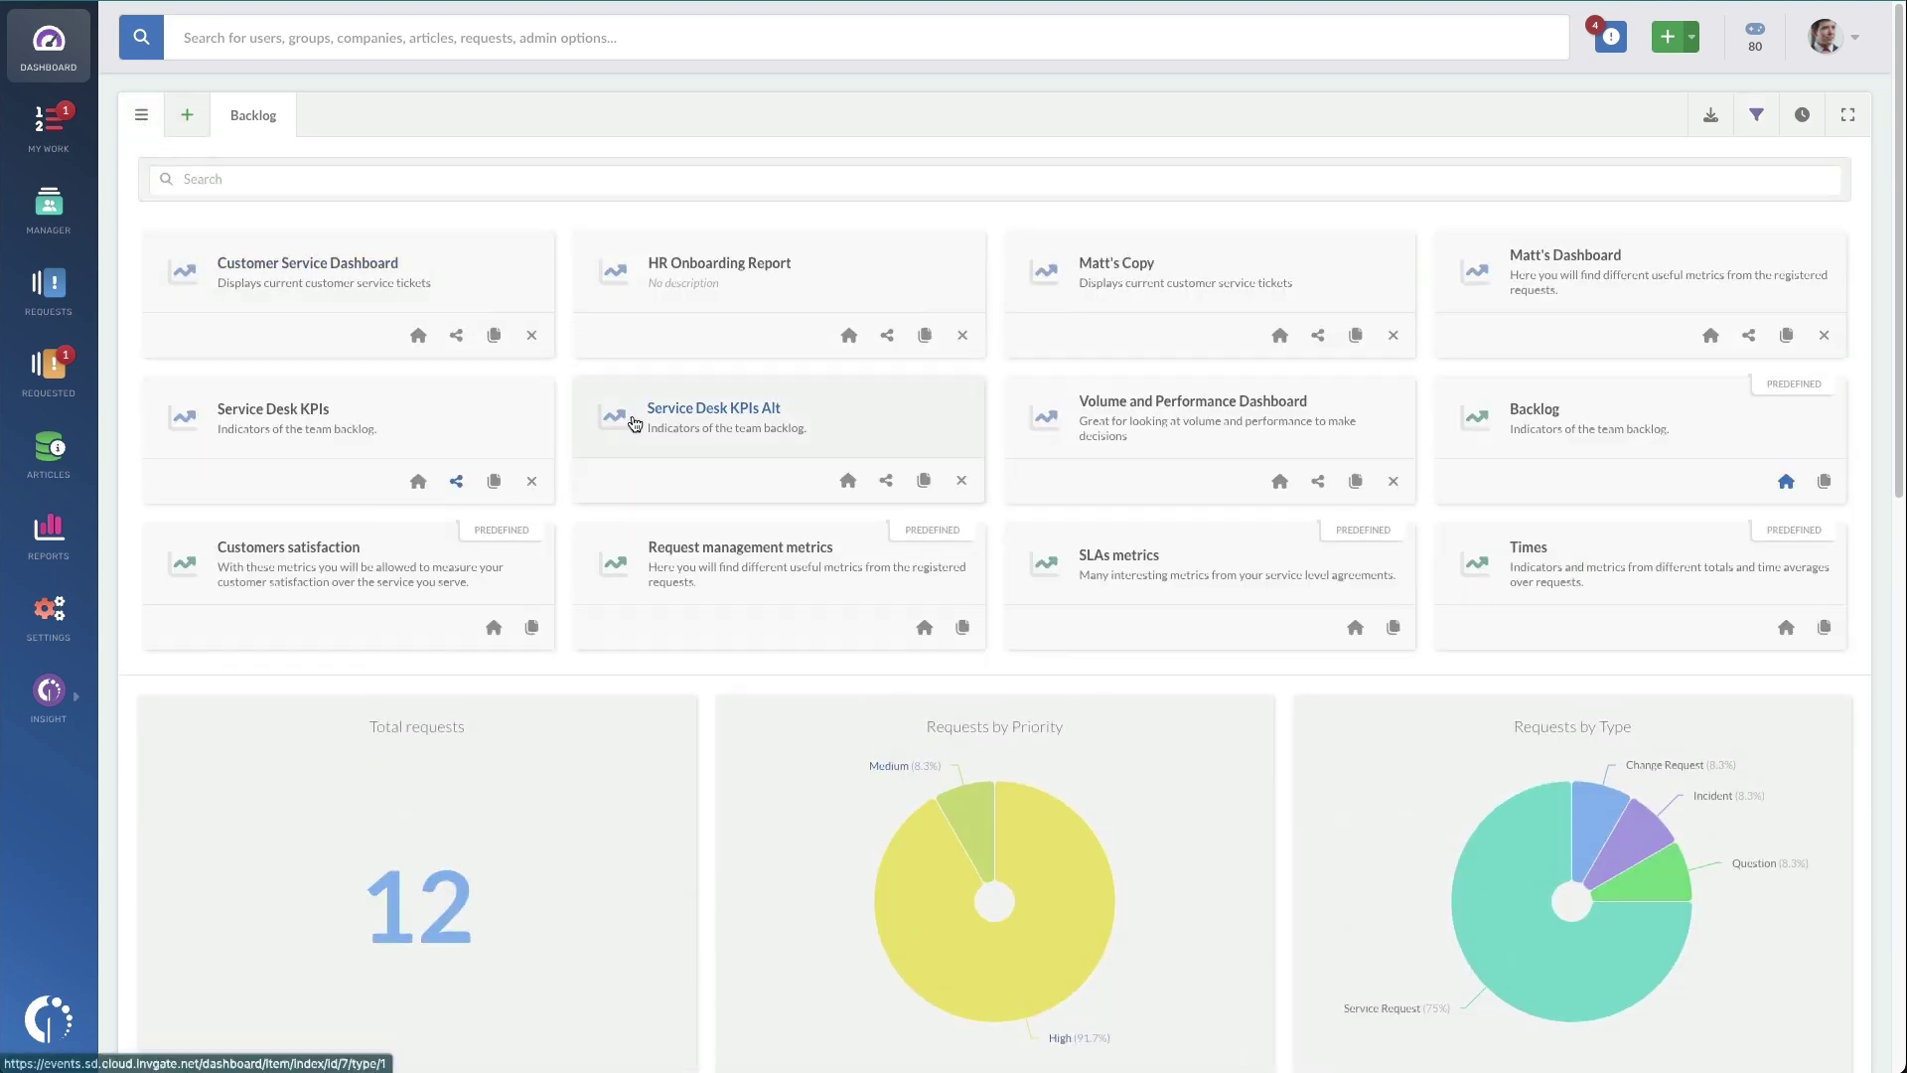
Step: Duplicate Backlog as 'My Team Backlog' and set it as the default dashboard
{"action": "left_click", "coordinate": [1824, 482]}
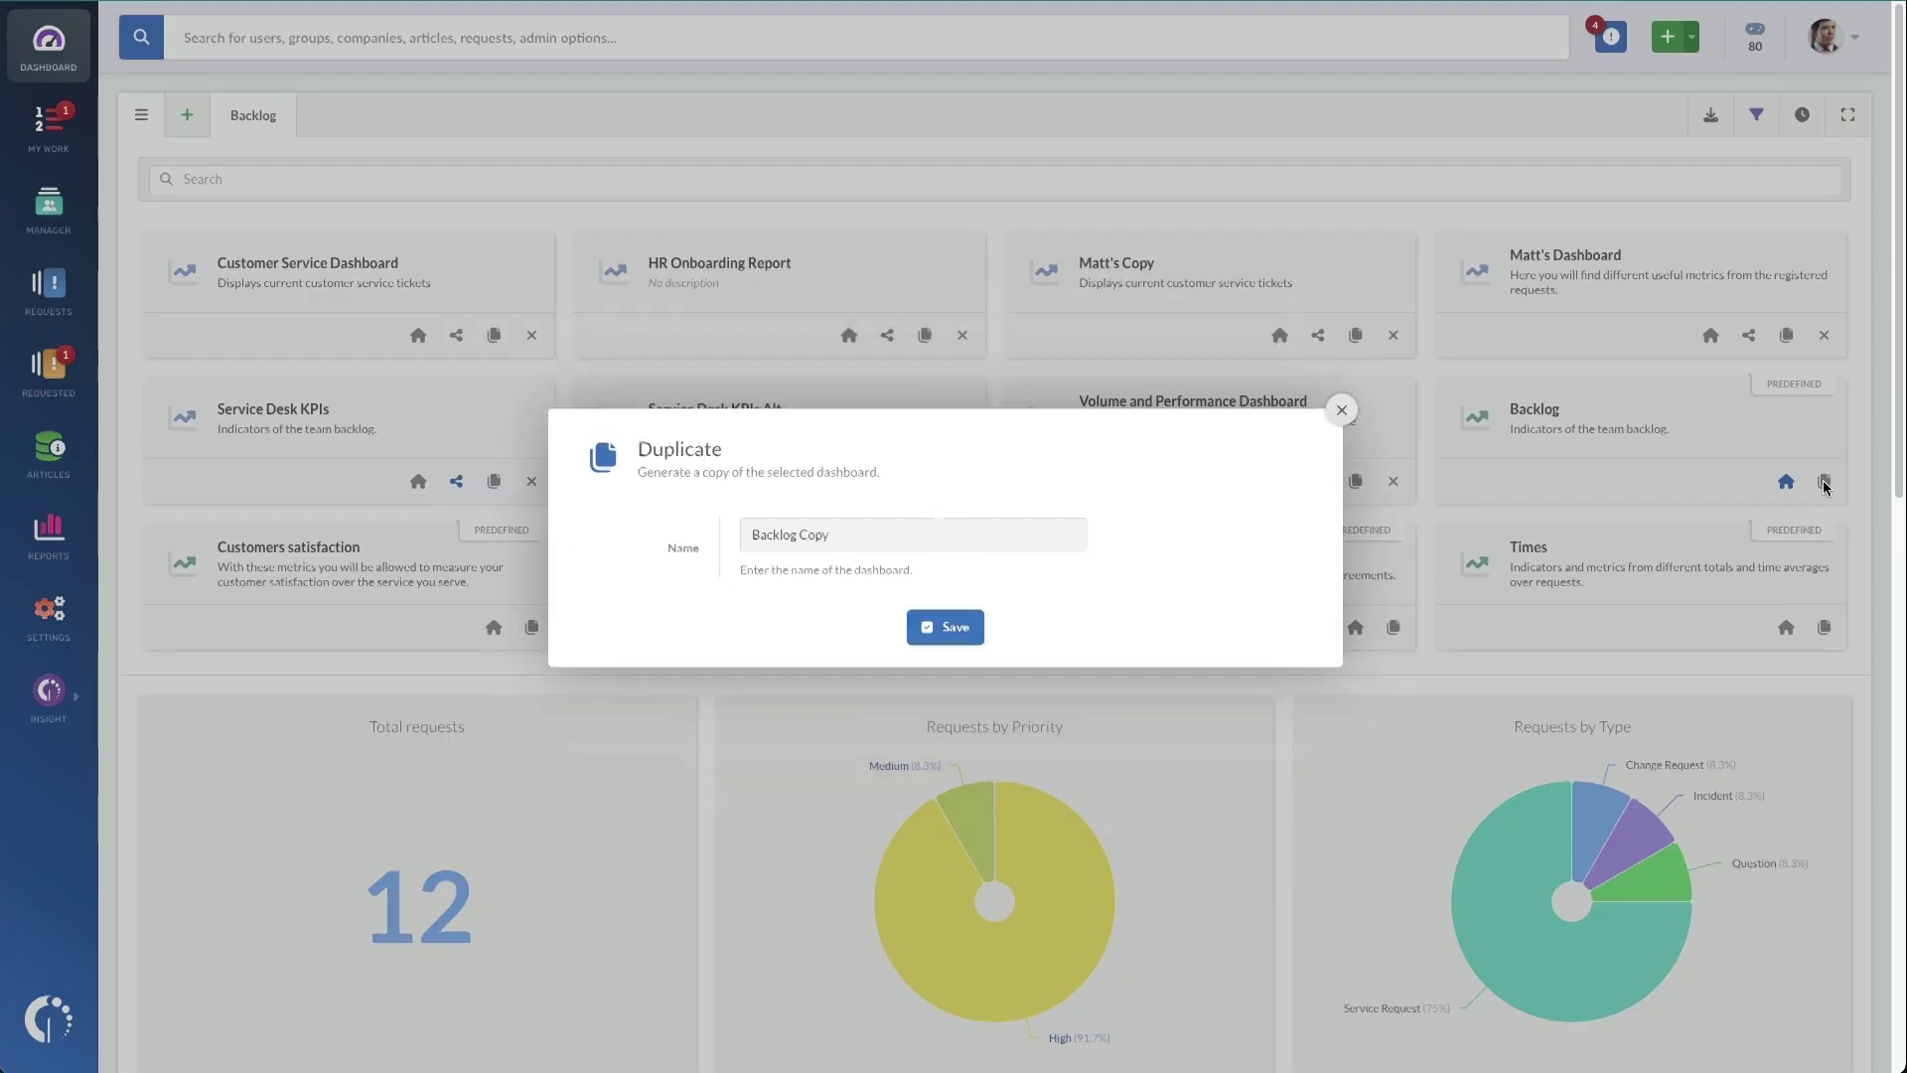
{"action": "left_click_drag", "start_coordinate": [863, 541], "coordinate": [633, 538]}
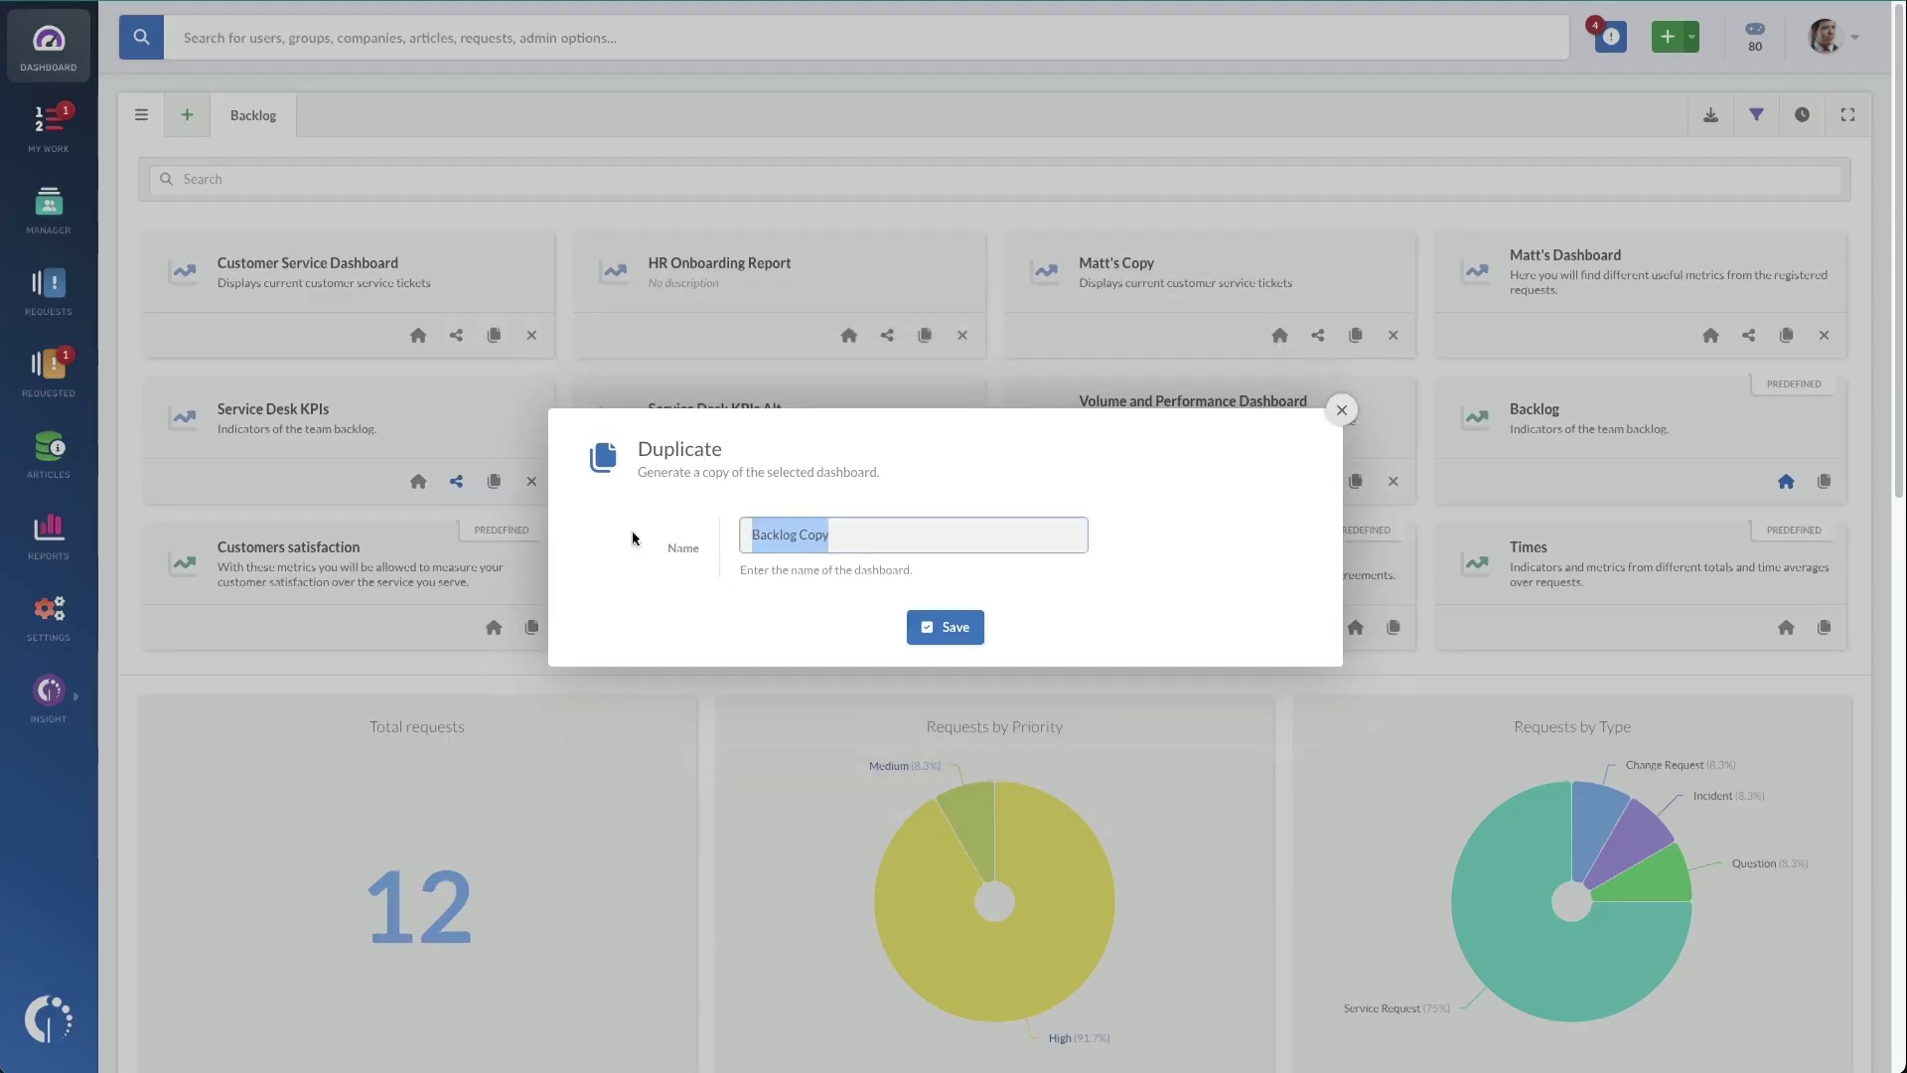
{"action": "type", "text": "My Team"}
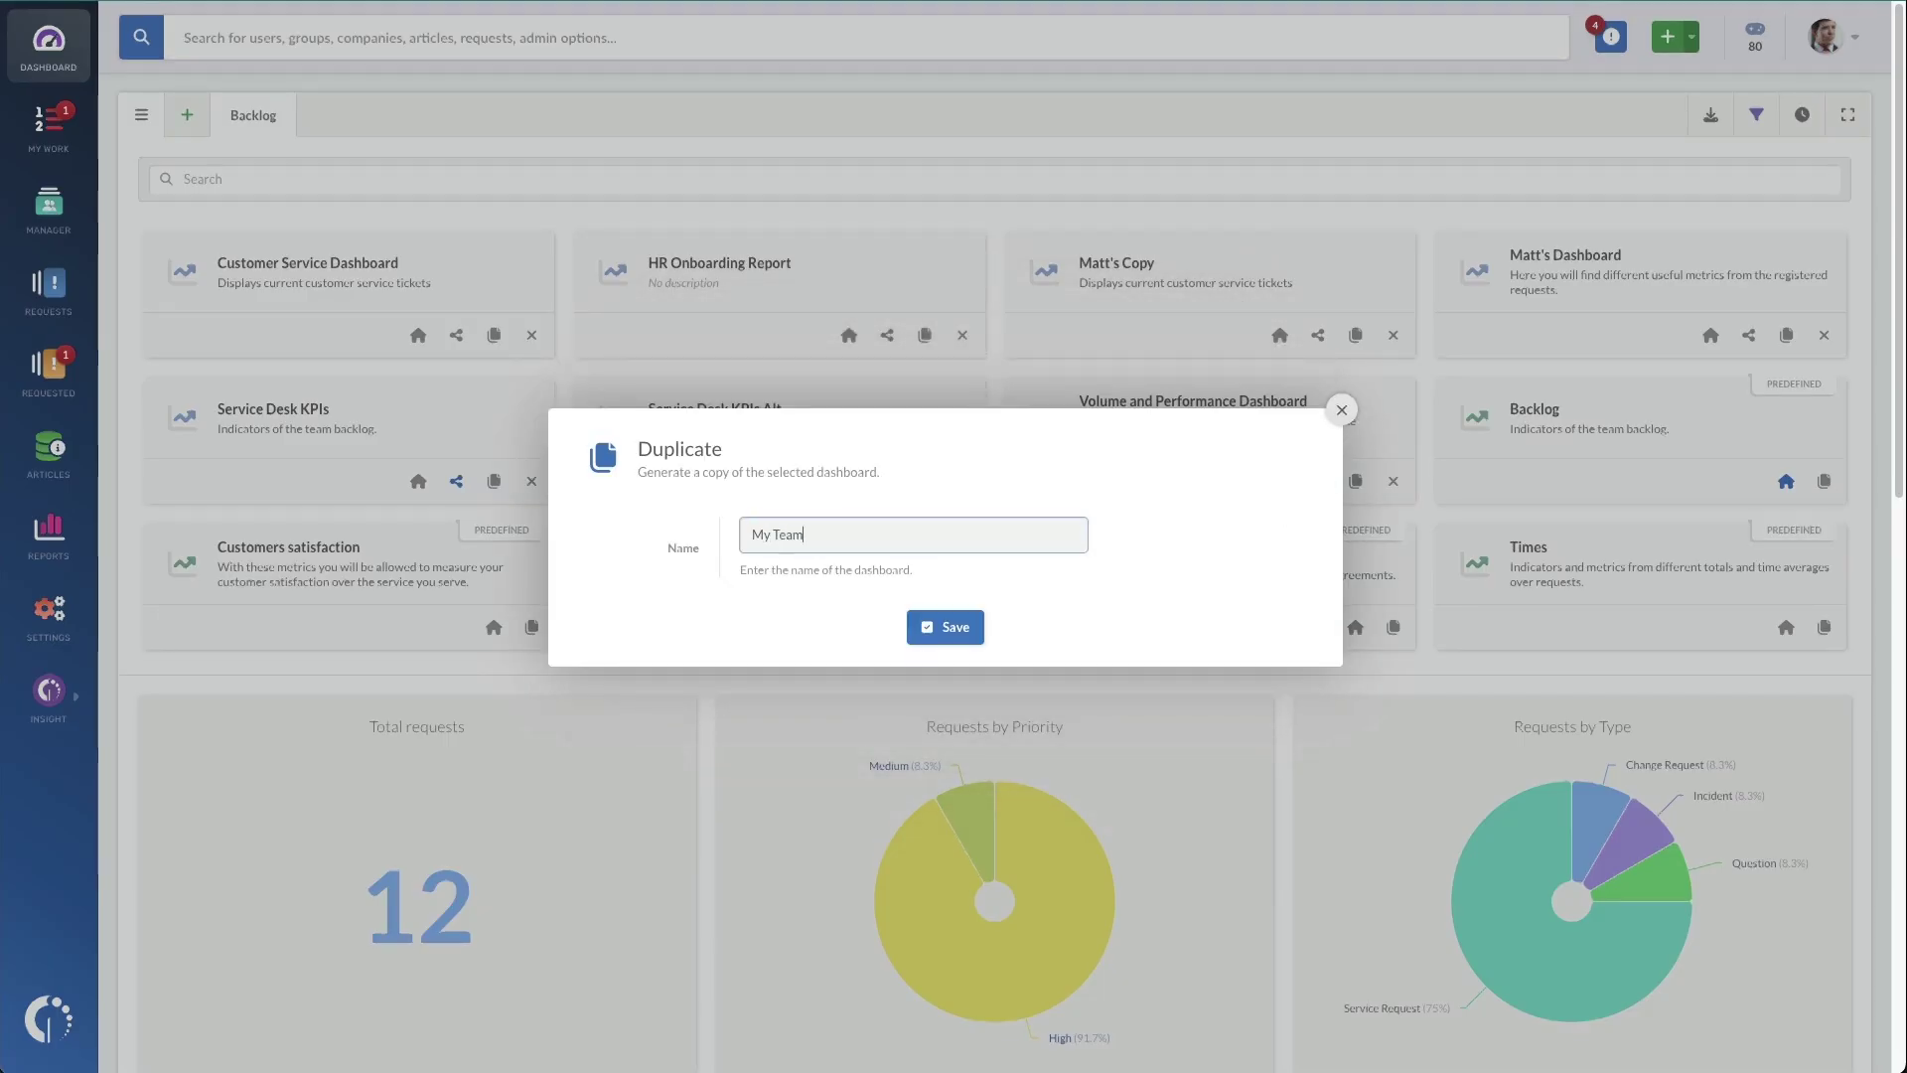
{"action": "type", "text": " Backlog"}
{"action": "key", "text": "Return"}
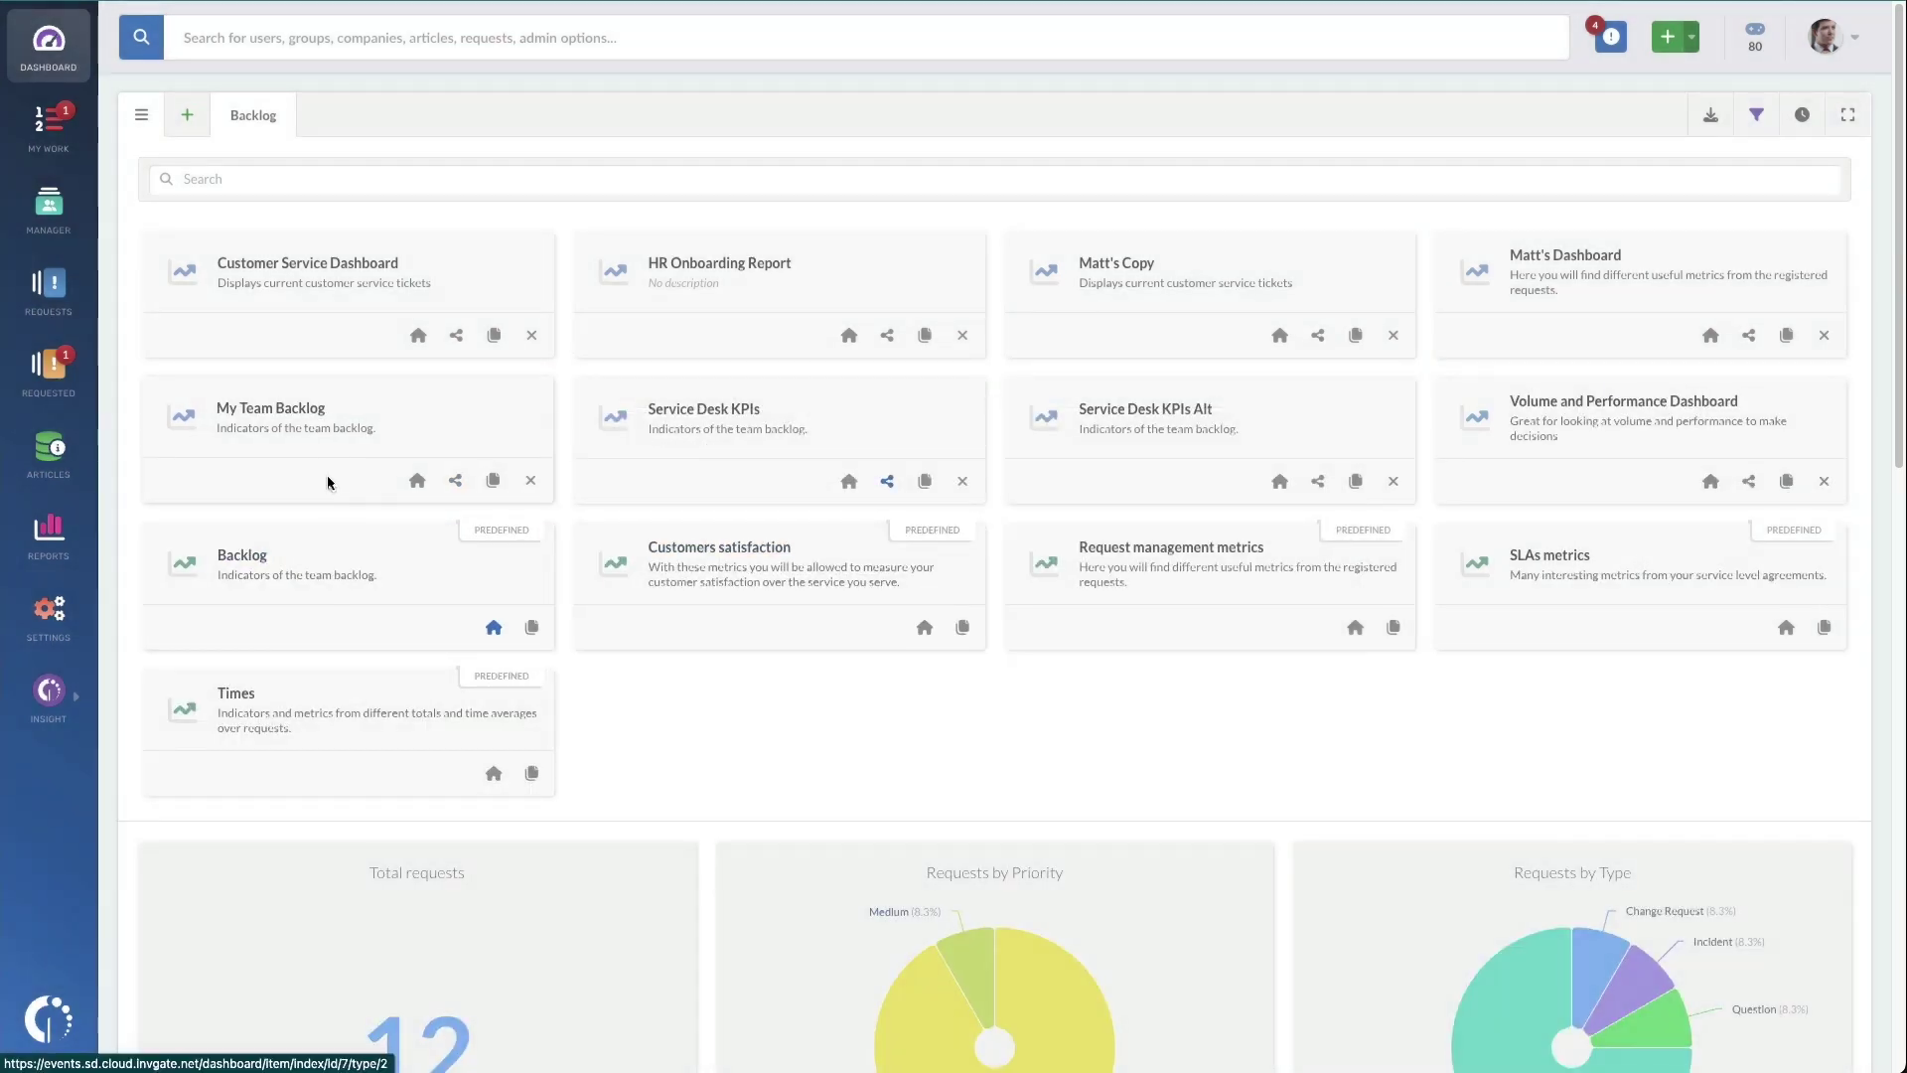
{"action": "left_click", "coordinate": [417, 489]}
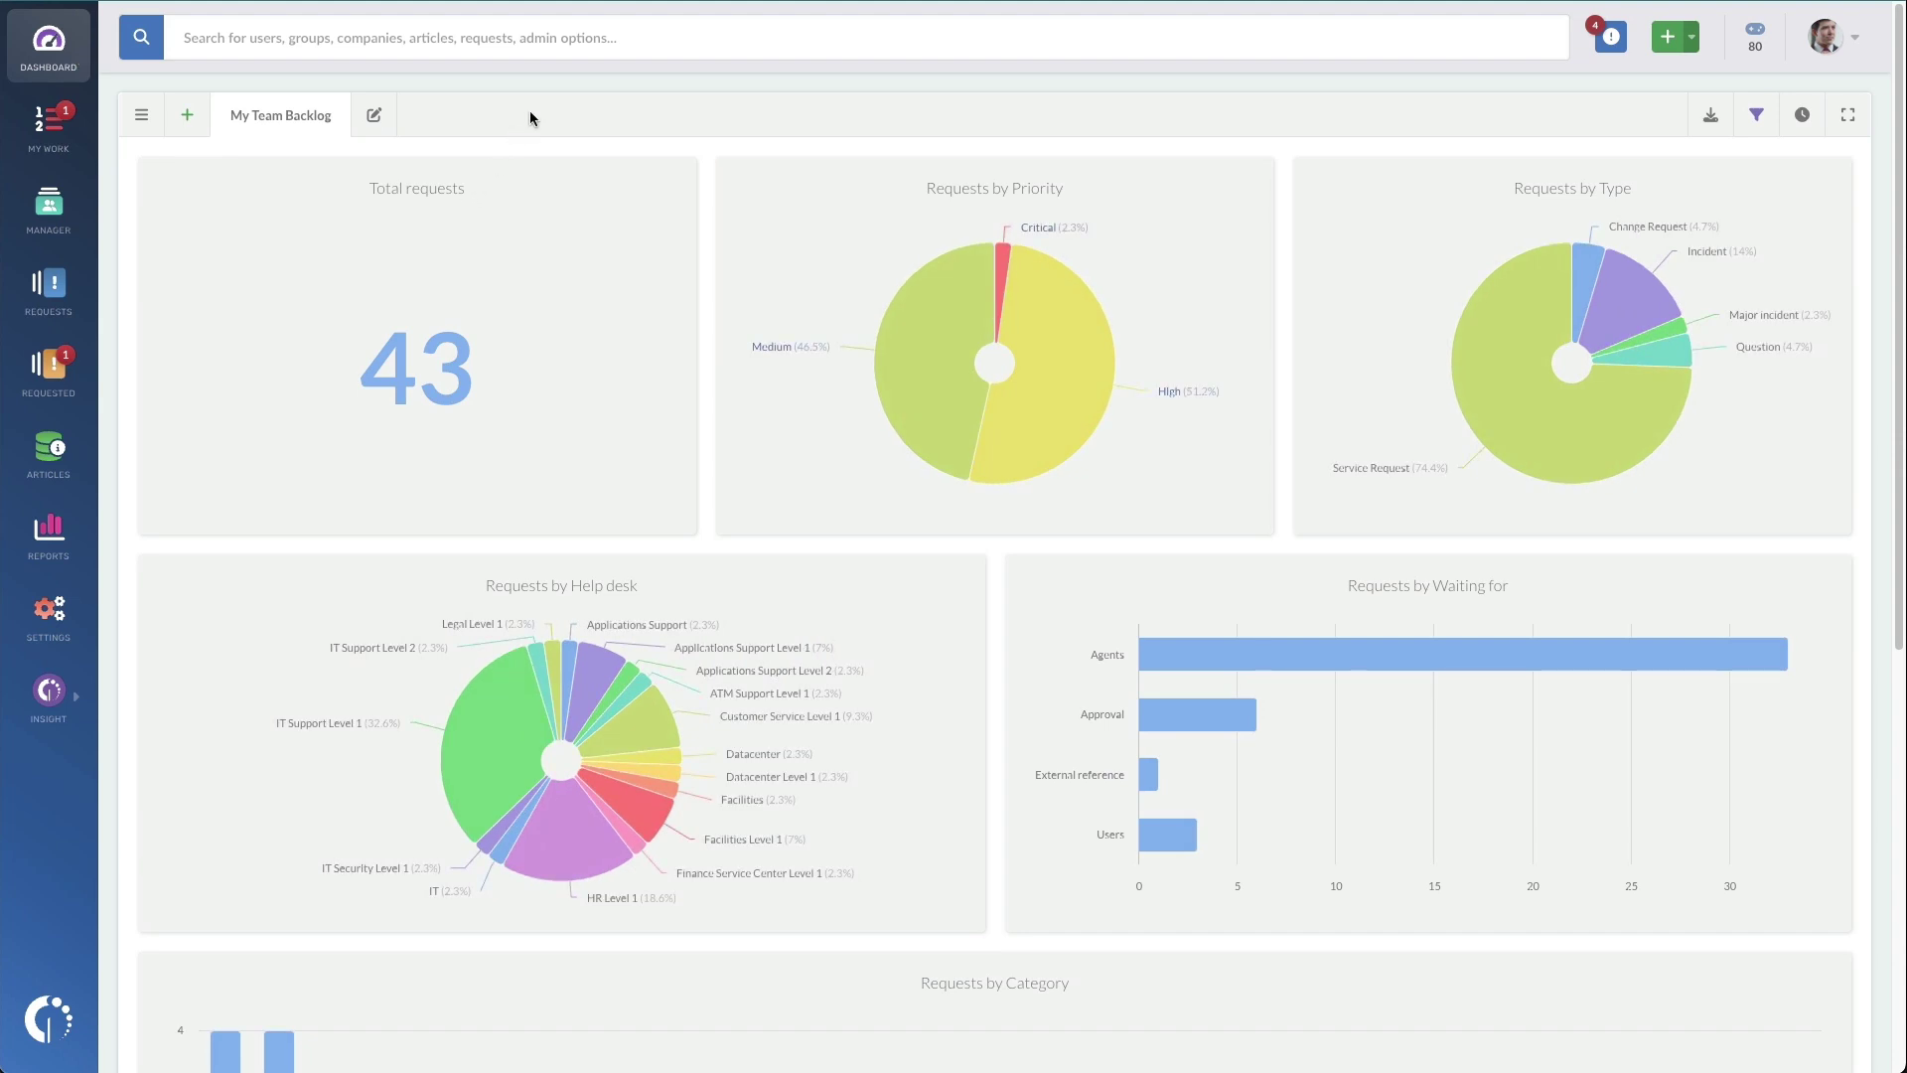
Step: Edit My Team Backlog, giving it the description 'Indicators of the team backlog.'
{"action": "left_click", "coordinate": [374, 116]}
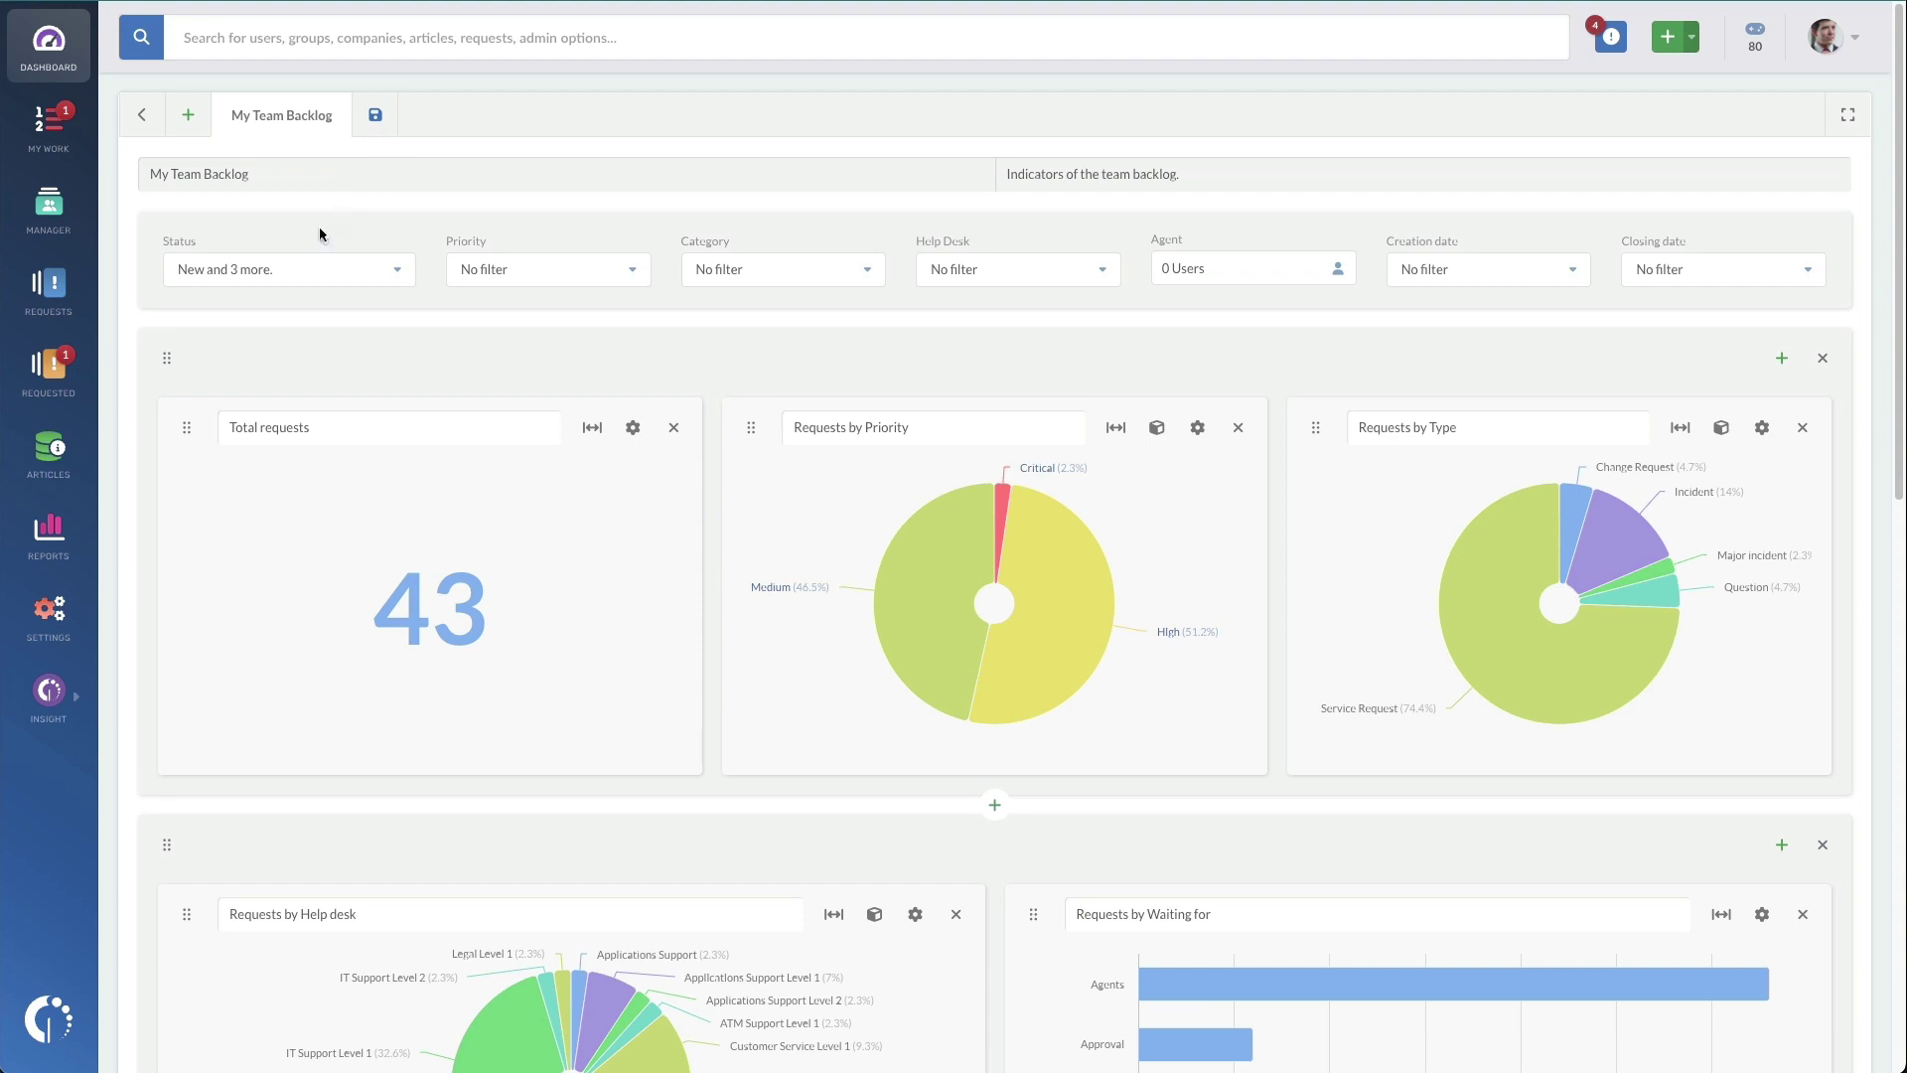
{"action": "left_click", "coordinate": [289, 178]}
{"action": "left_click", "coordinate": [1220, 178]}
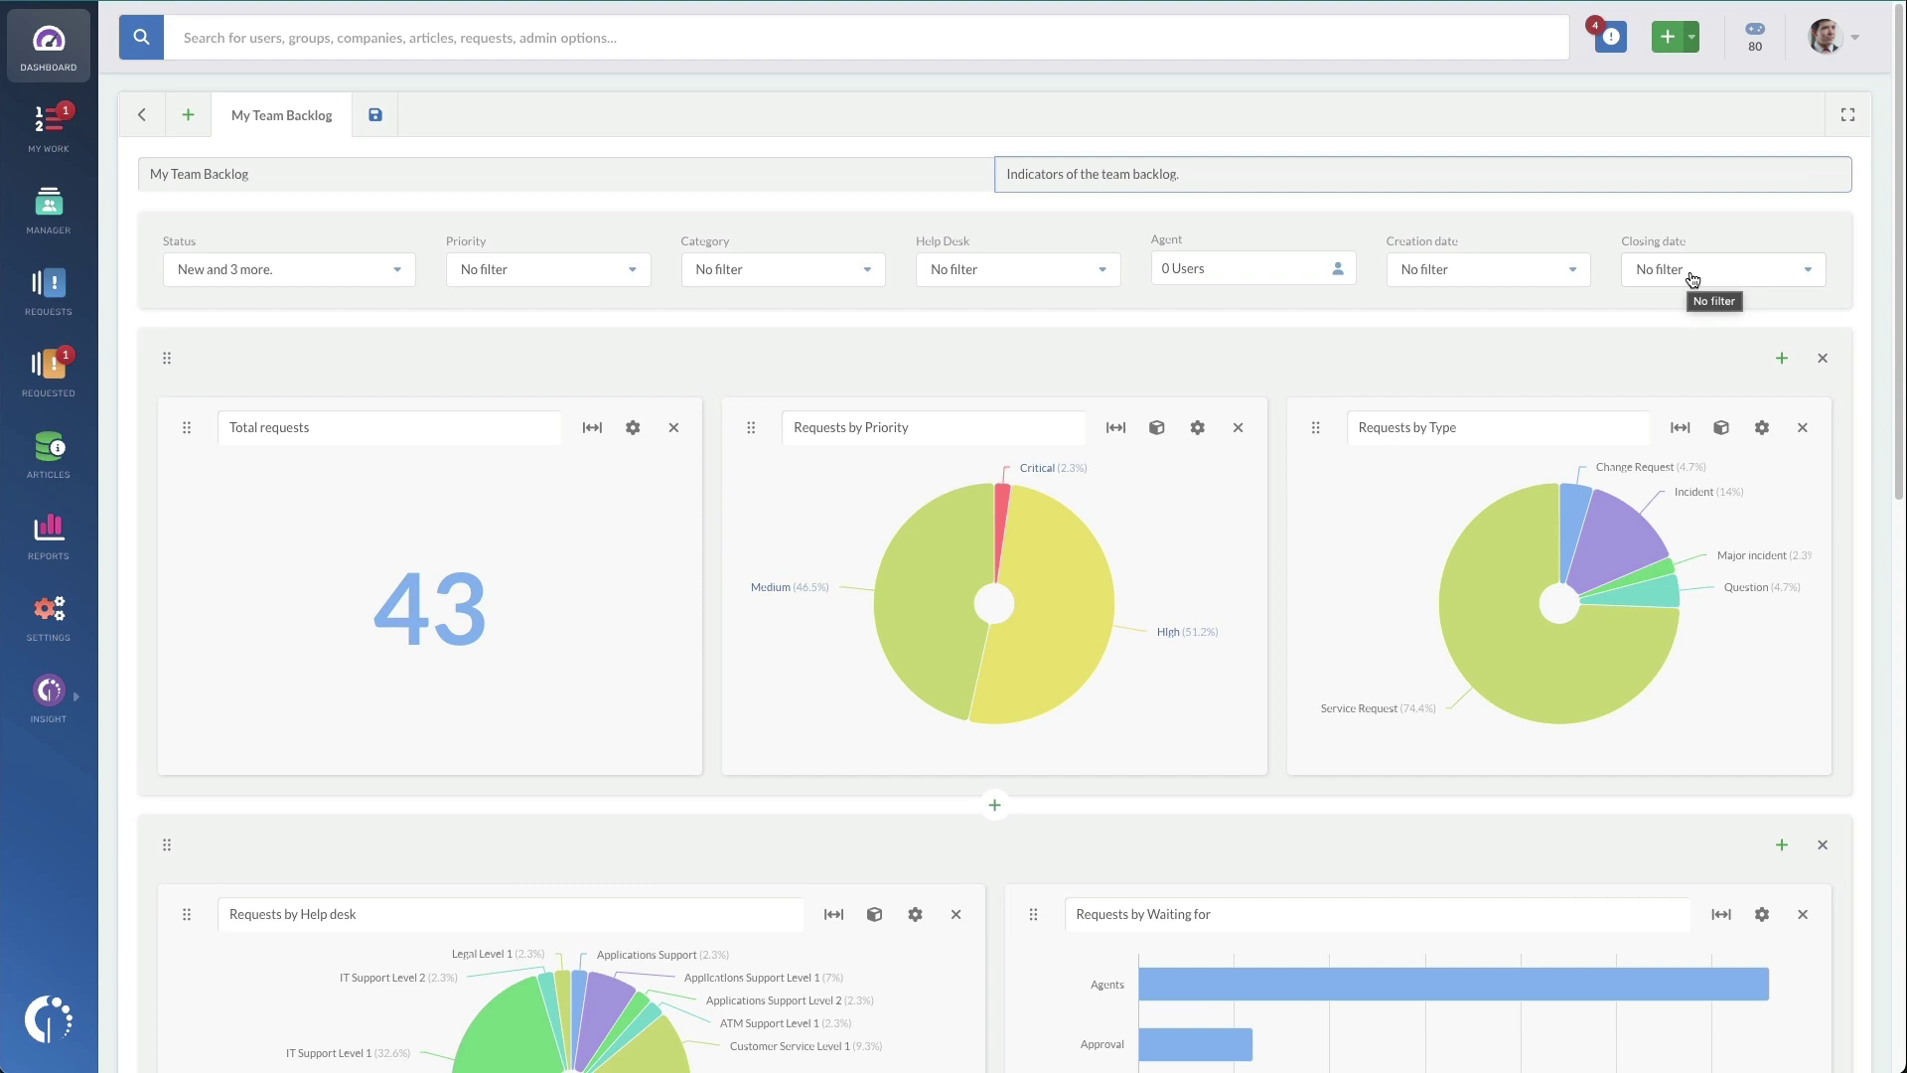
{"action": "left_click", "coordinate": [285, 167]}
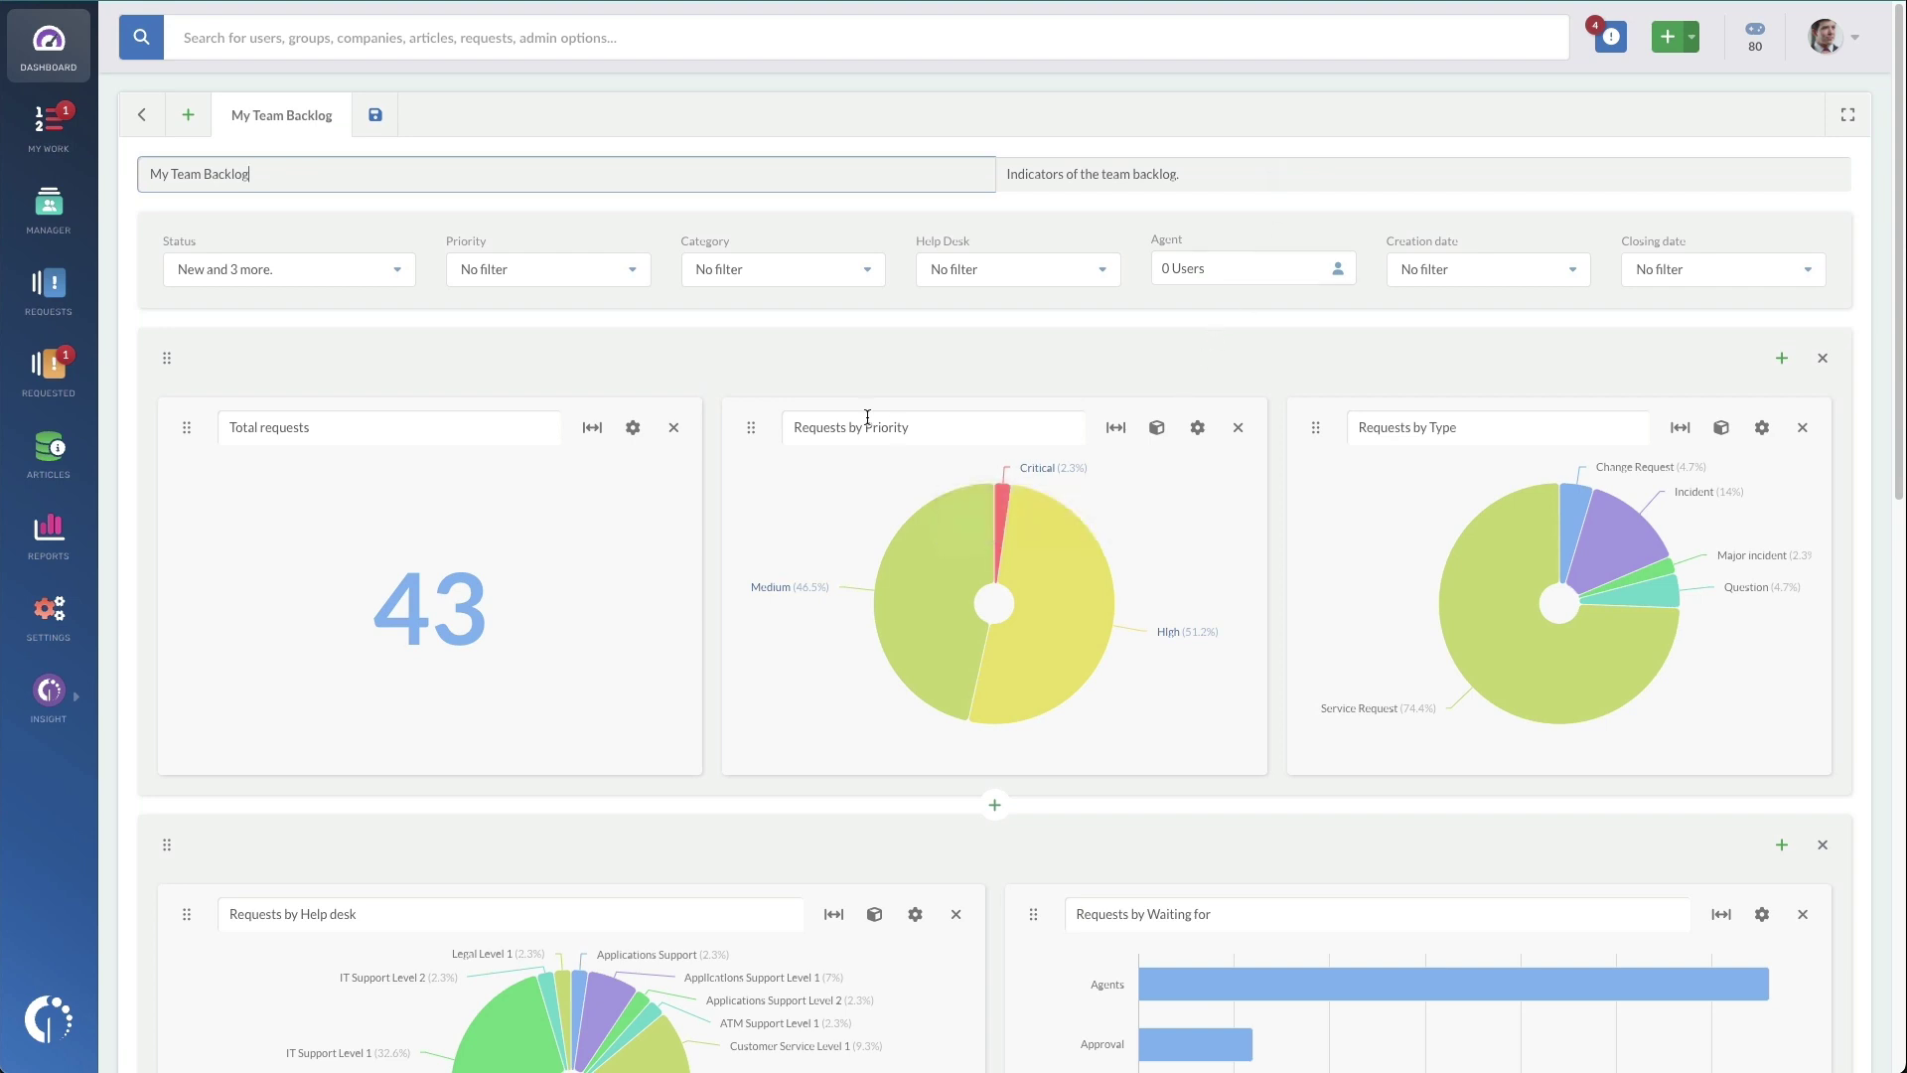
{"action": "scroll", "coordinate": [844, 419], "scroll_direction": "down", "scroll_amount": 1}
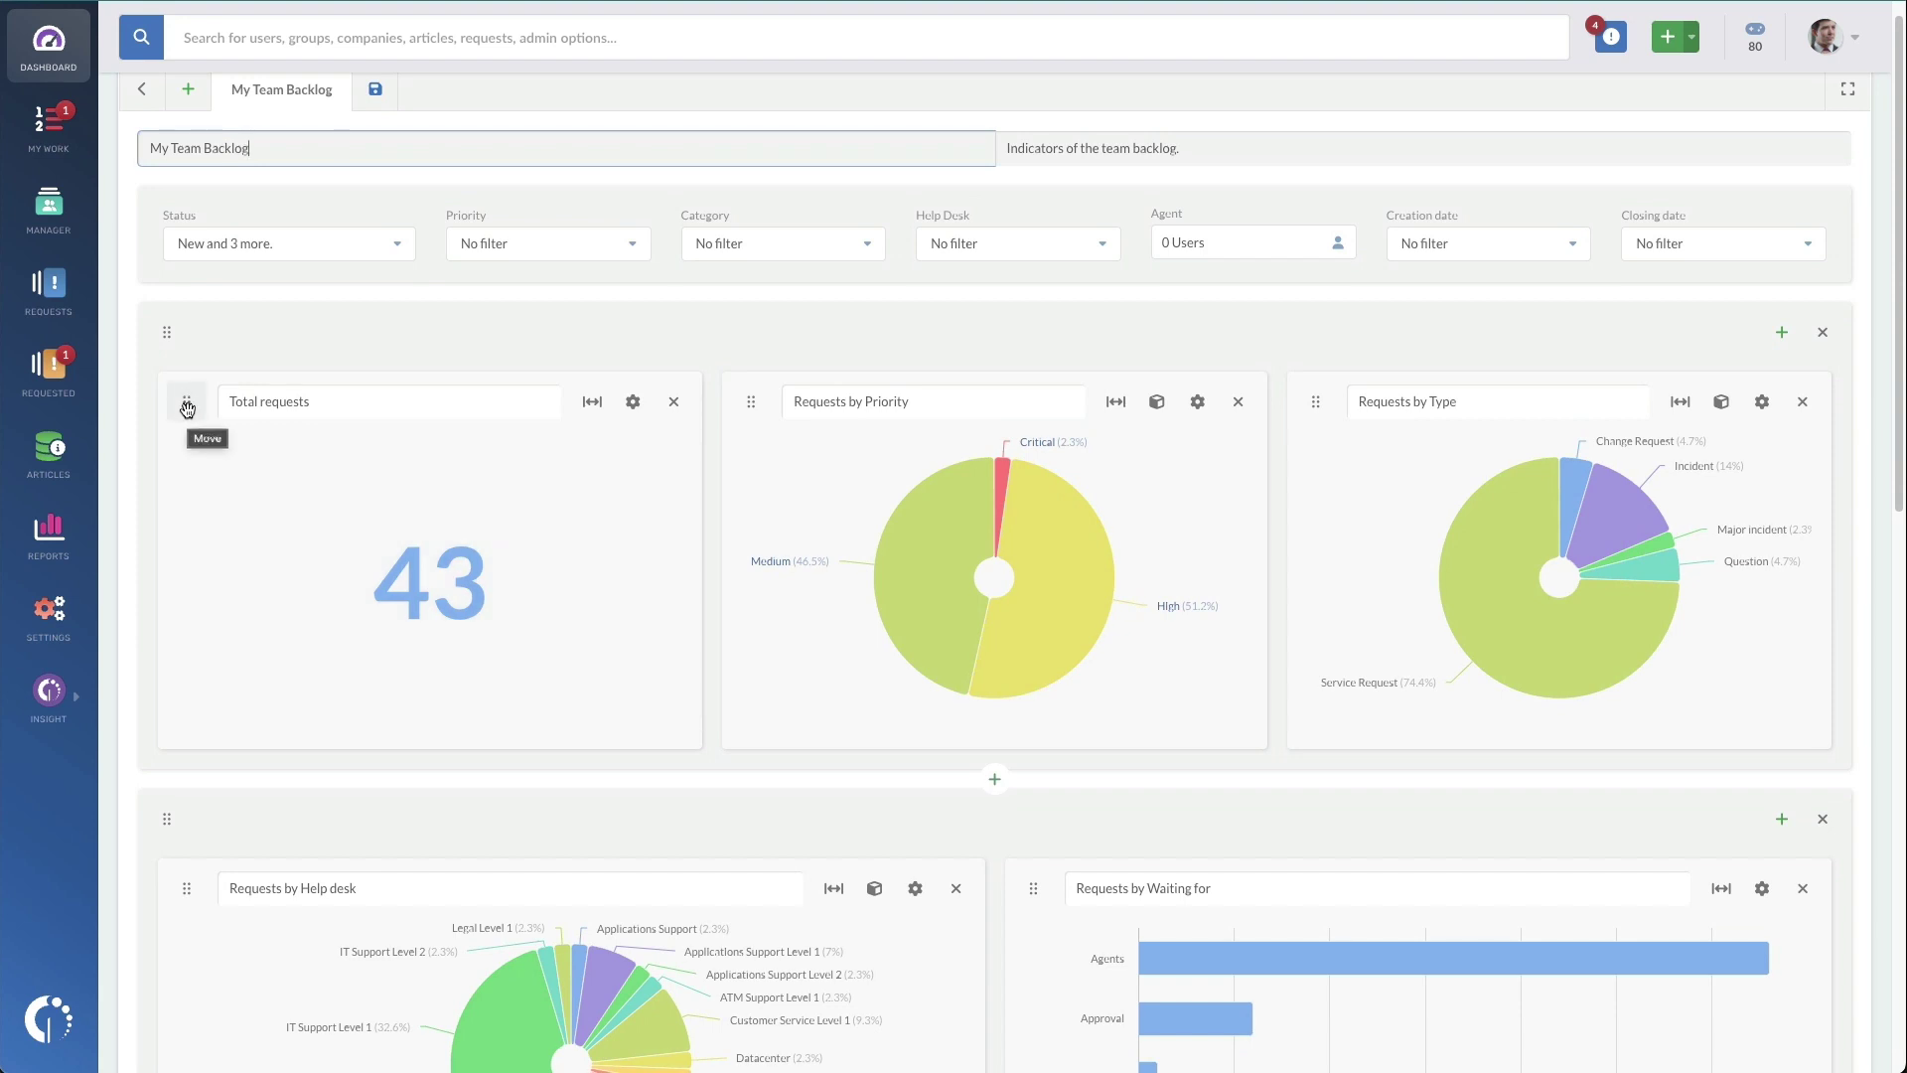
Step: Try reordering the widget rows, keep the original order, and widen Requests by Help desk
{"action": "left_click_drag", "start_coordinate": [187, 408], "coordinate": [1172, 413]}
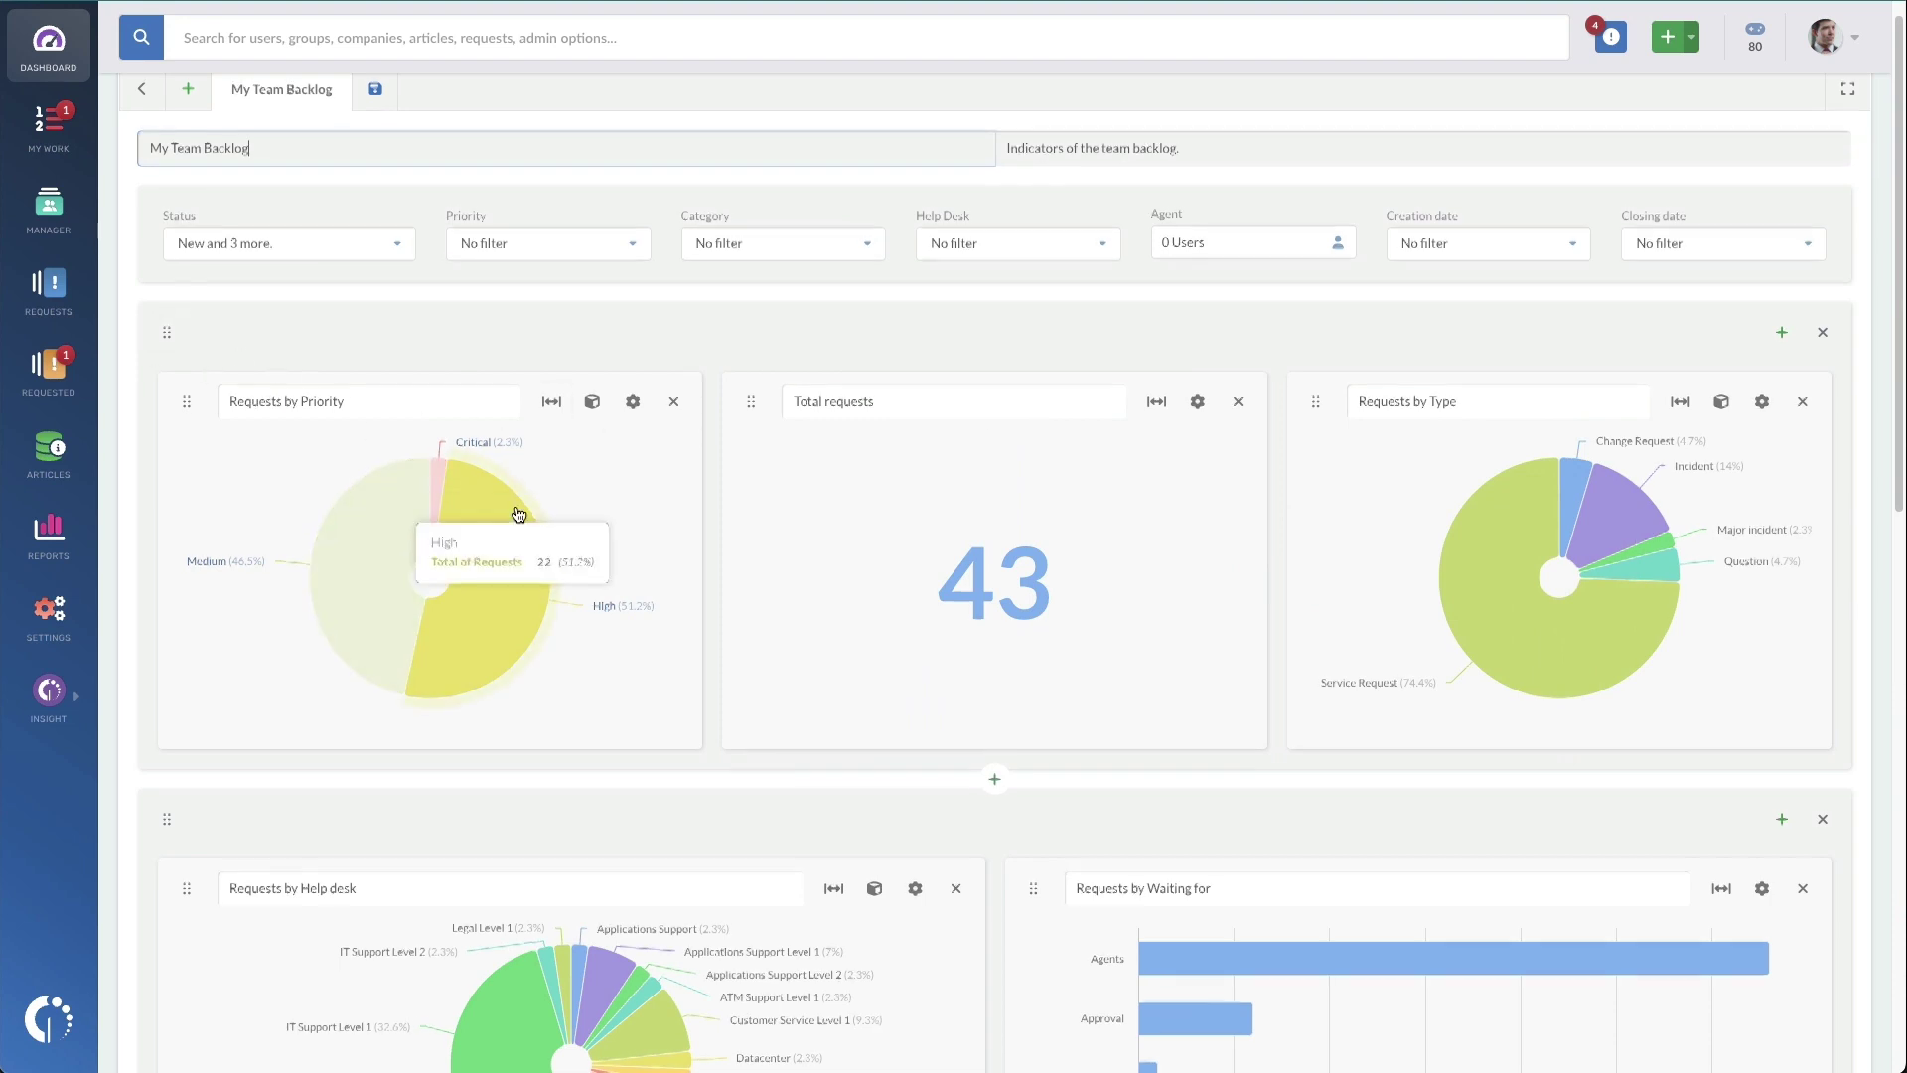
{"action": "scroll", "coordinate": [417, 536], "scroll_direction": "down", "scroll_amount": 1}
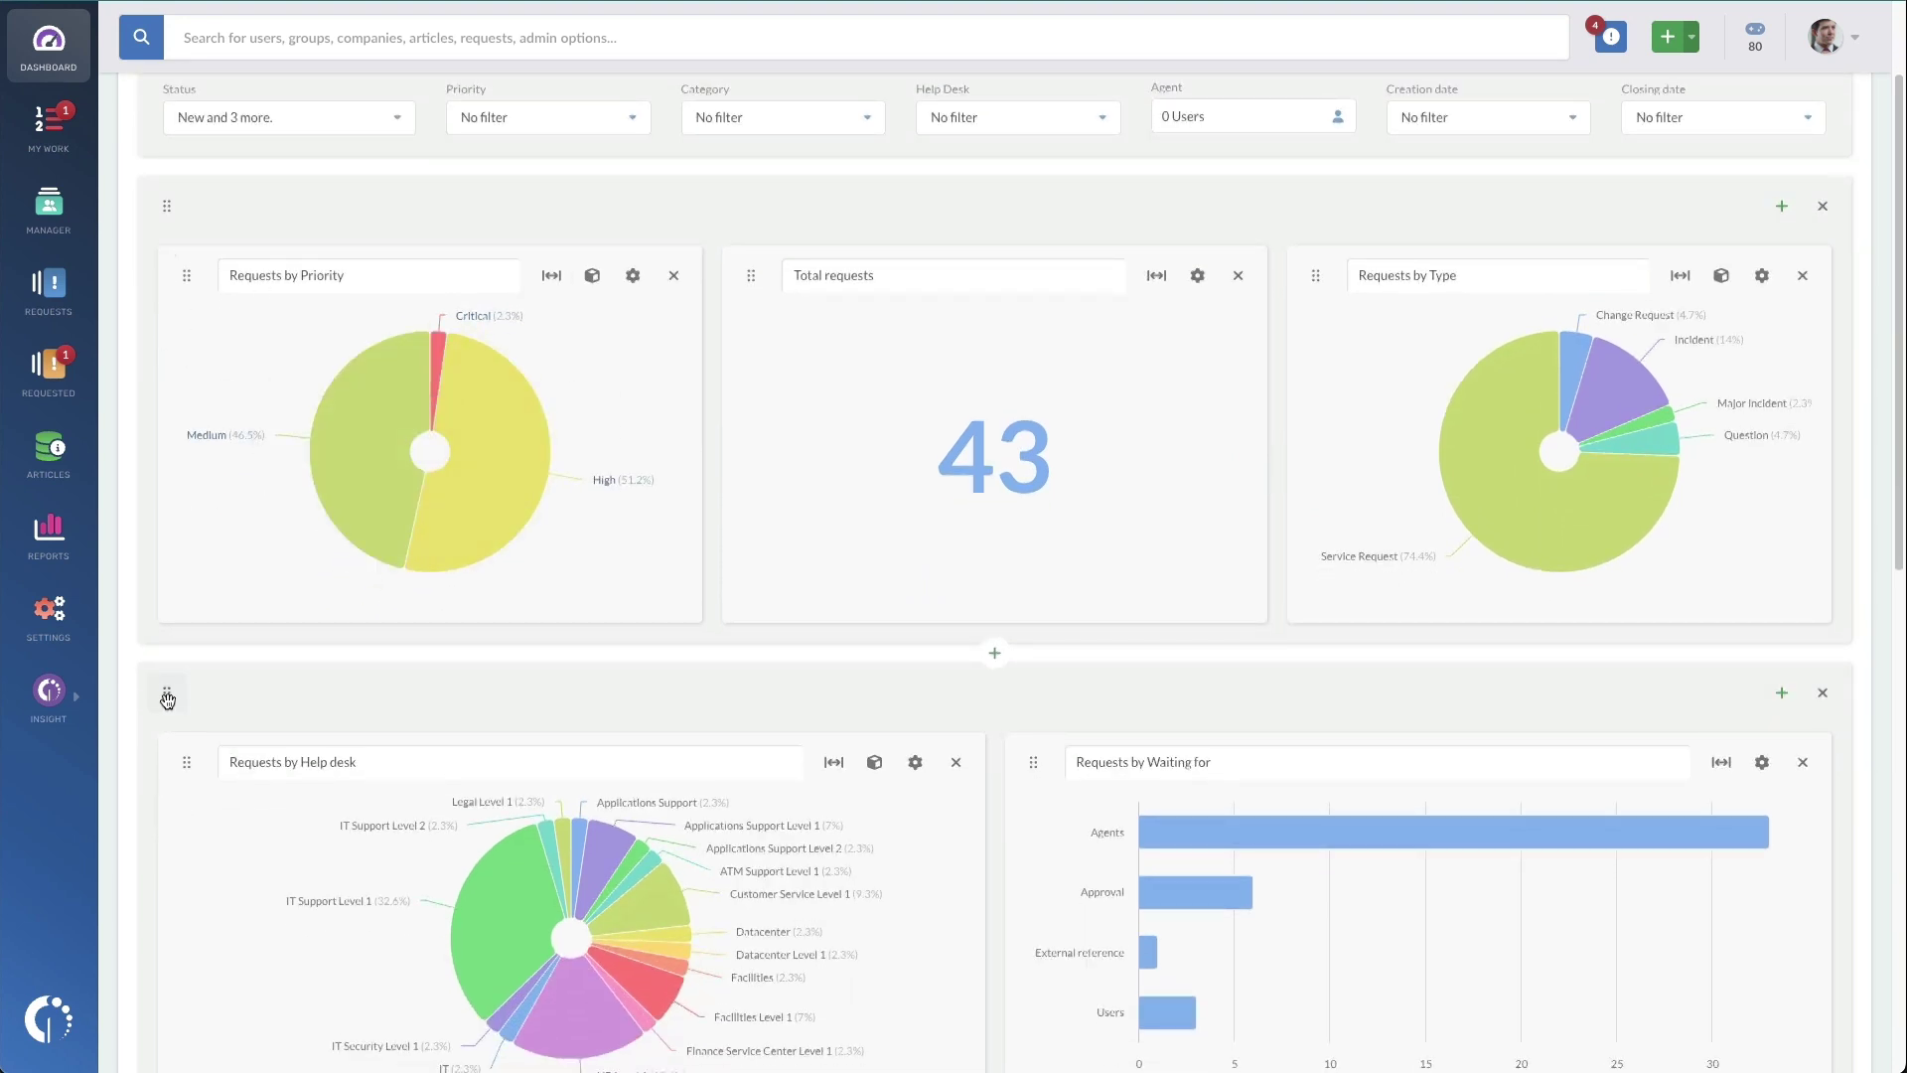
{"action": "left_click_drag", "start_coordinate": [157, 689], "coordinate": [146, 230]}
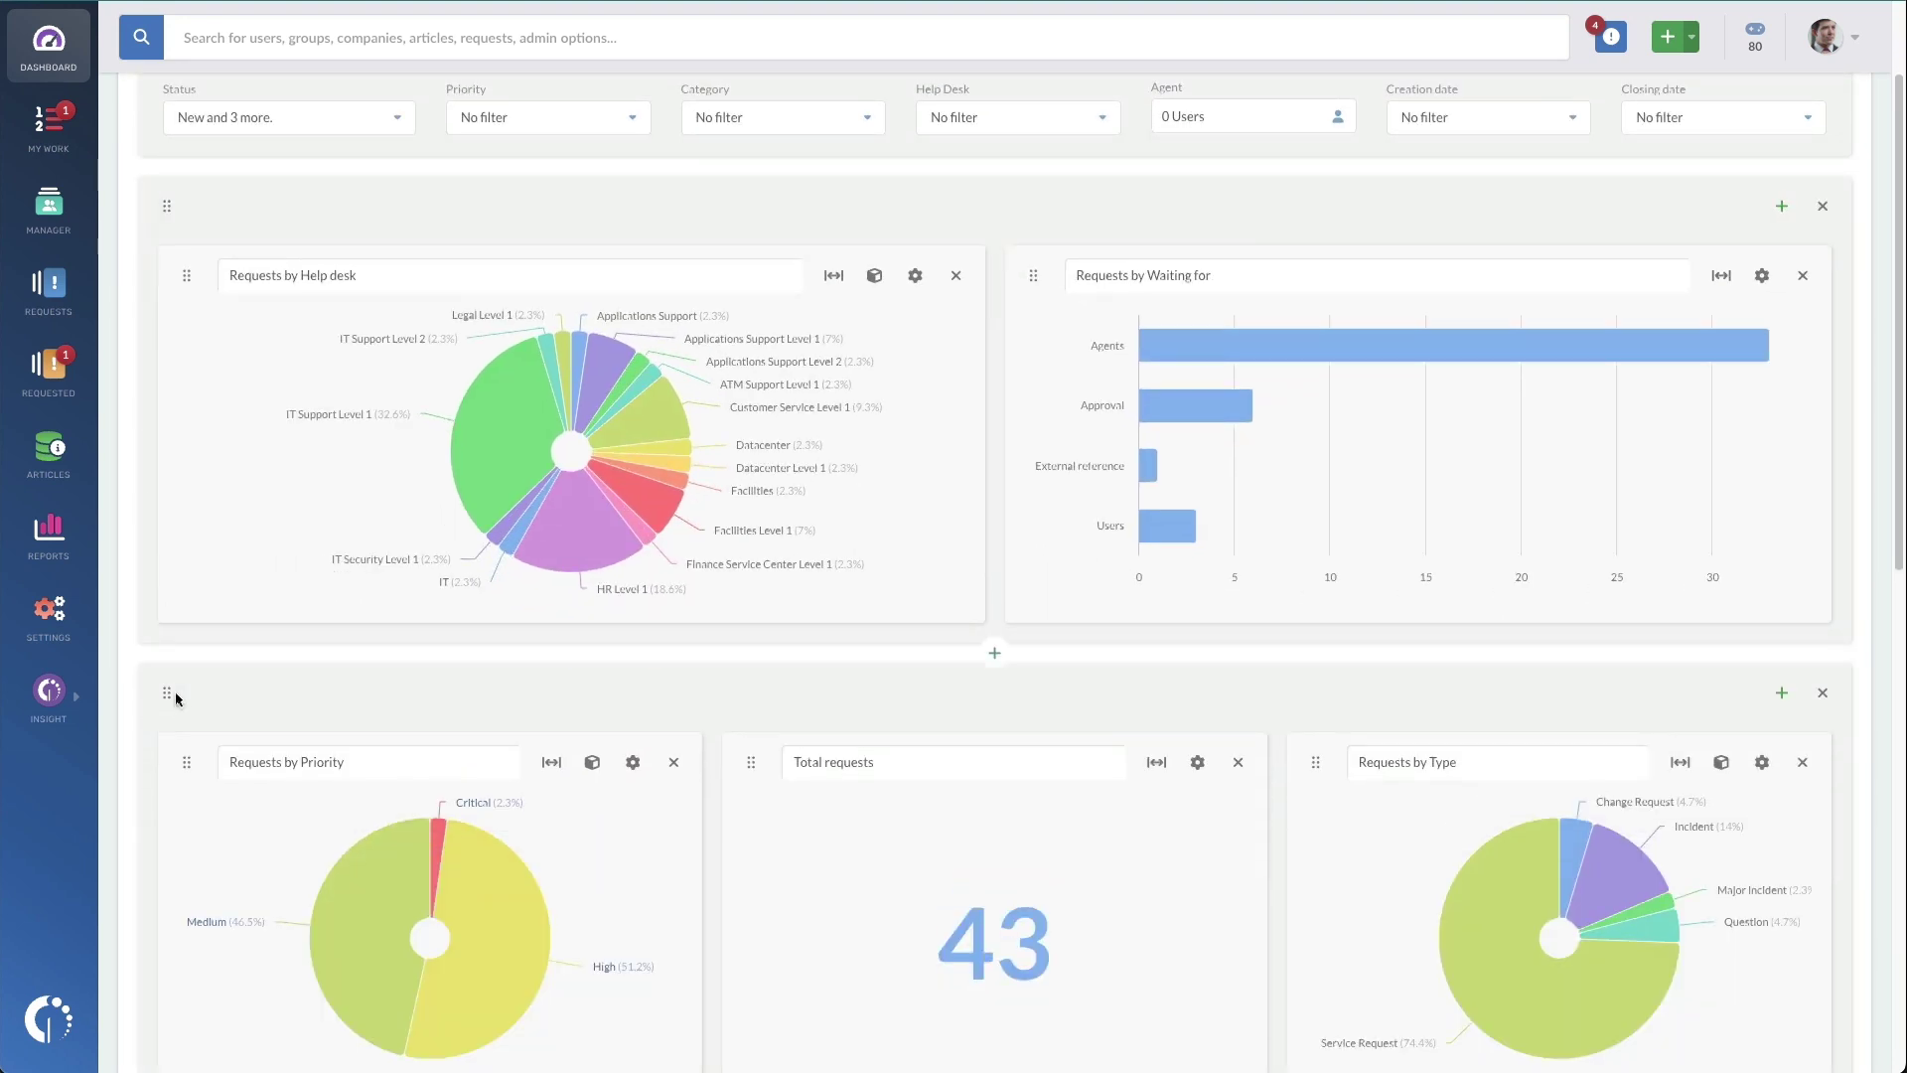
{"action": "left_click_drag", "start_coordinate": [167, 685], "coordinate": [153, 208]}
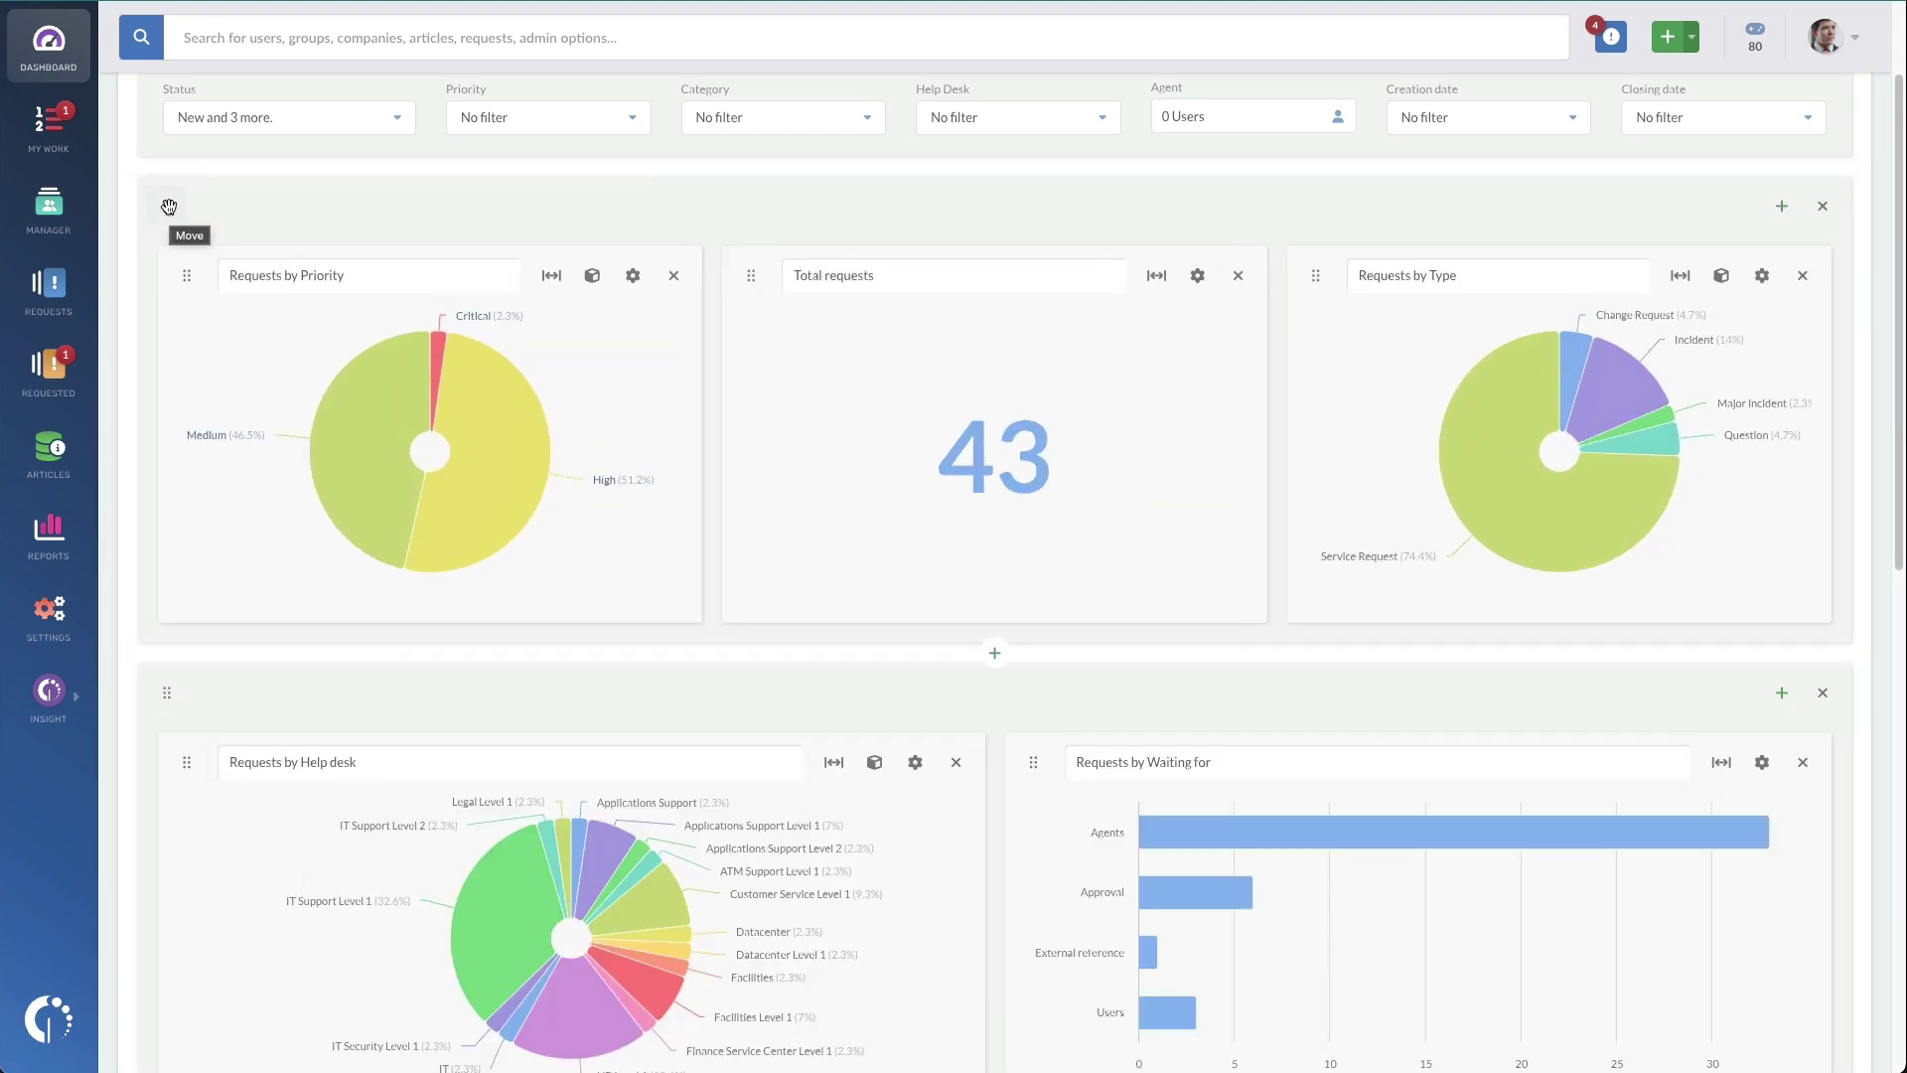
{"action": "mouse_move", "coordinate": [537, 427]}
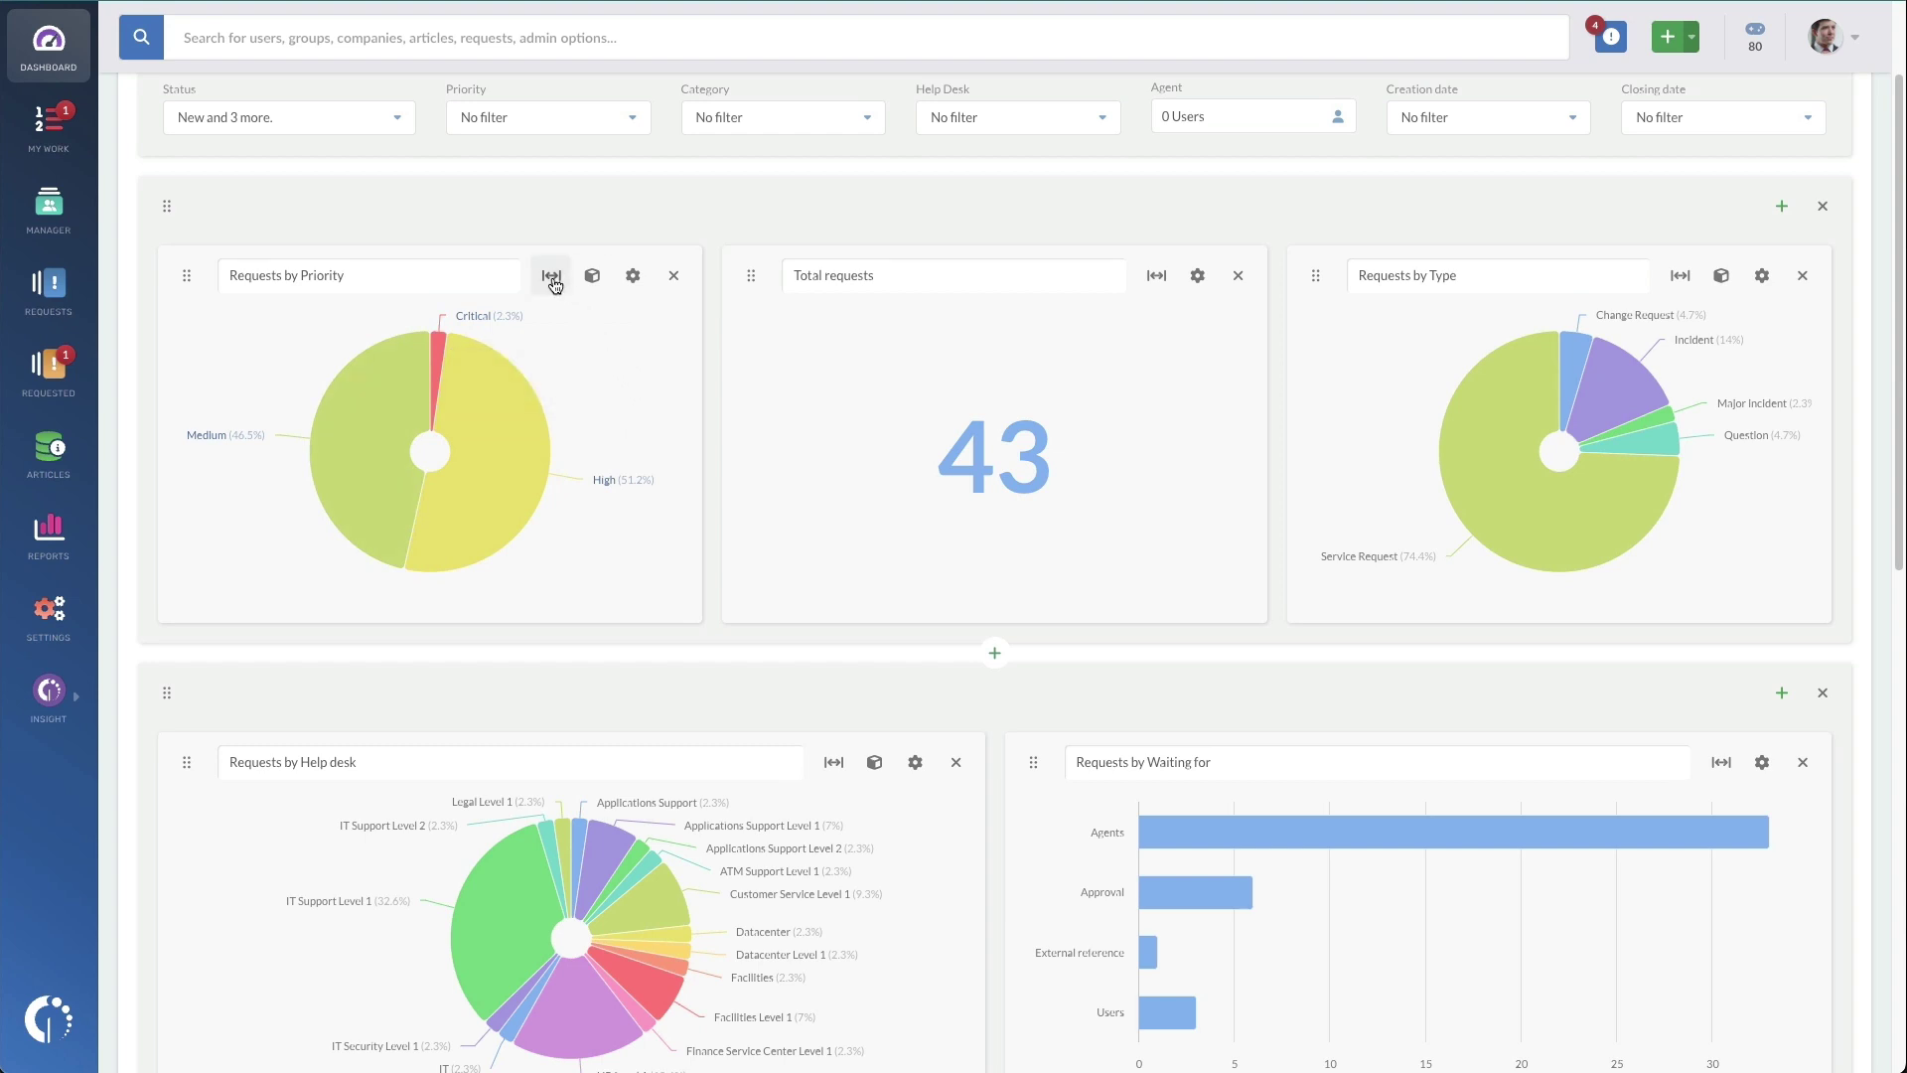
{"action": "scroll", "coordinate": [760, 767], "scroll_direction": "down", "scroll_amount": 3}
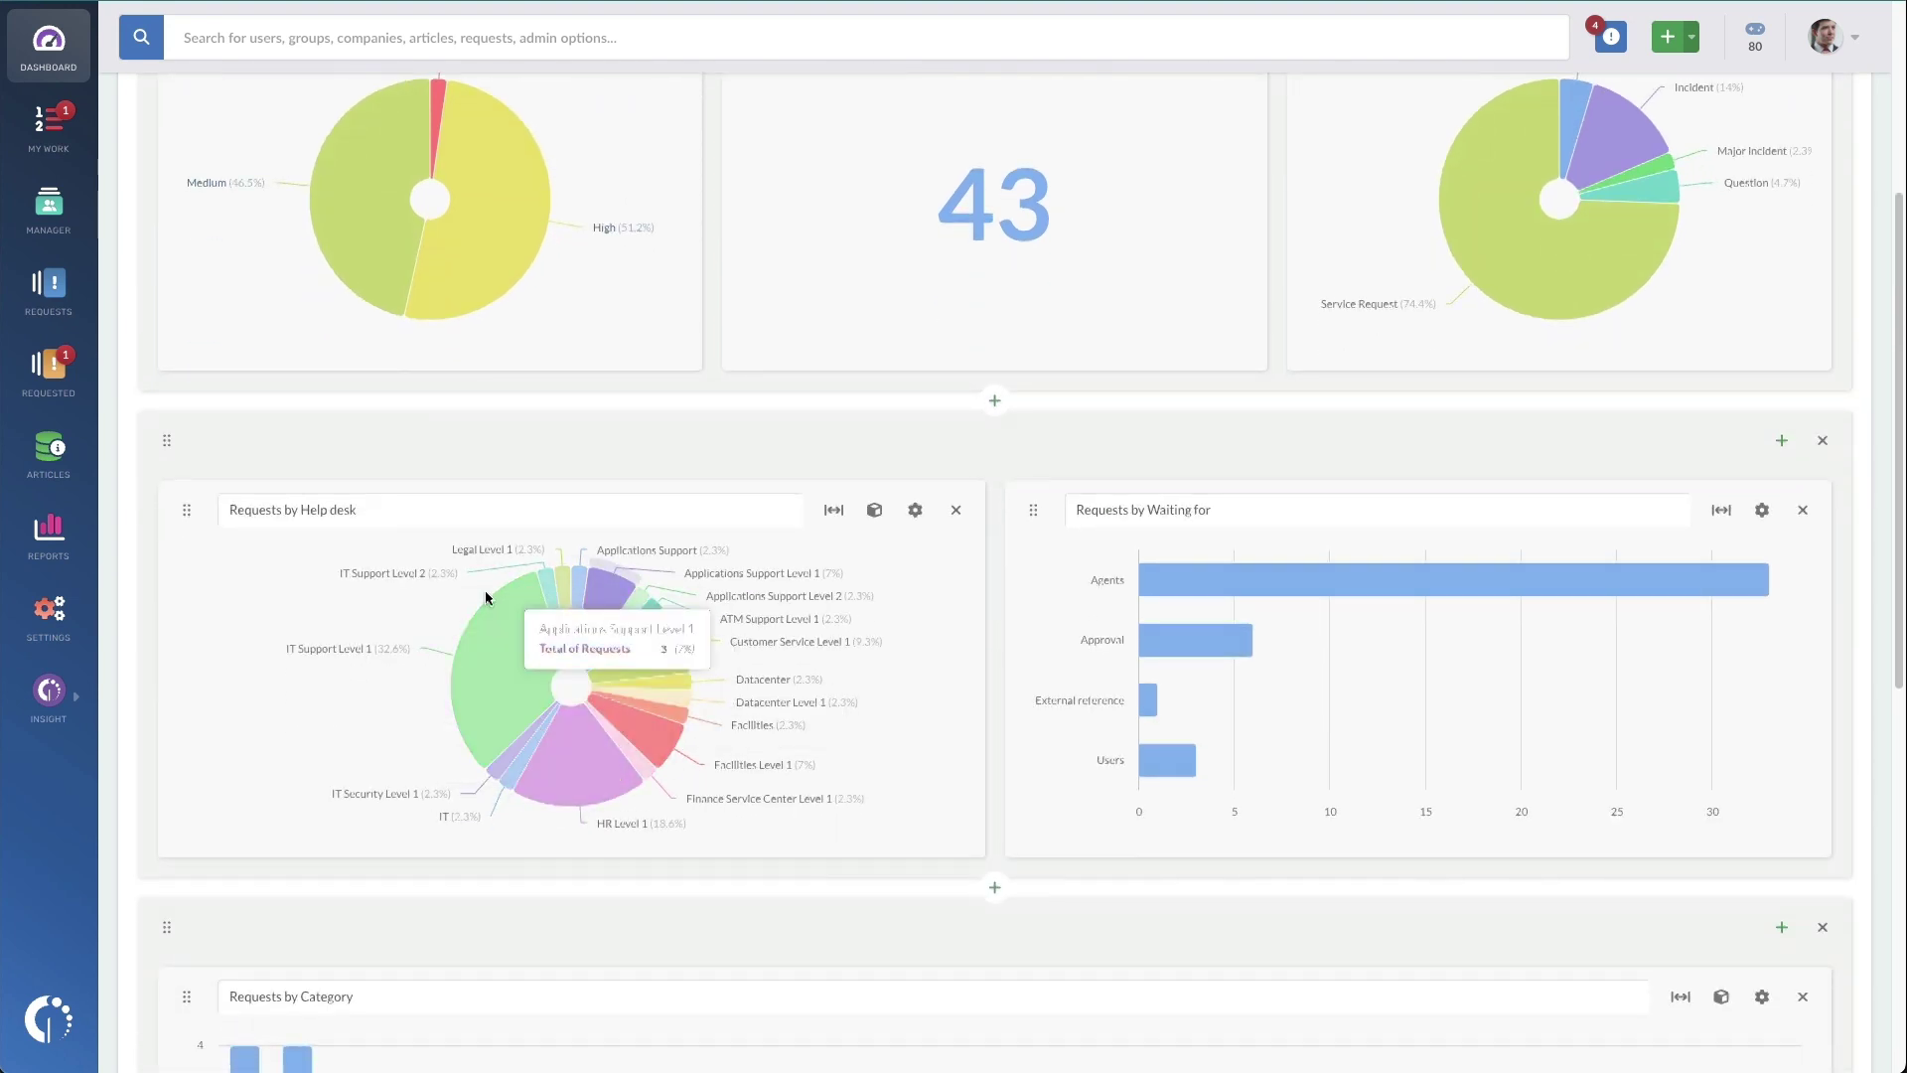
{"action": "left_click", "coordinate": [833, 509]}
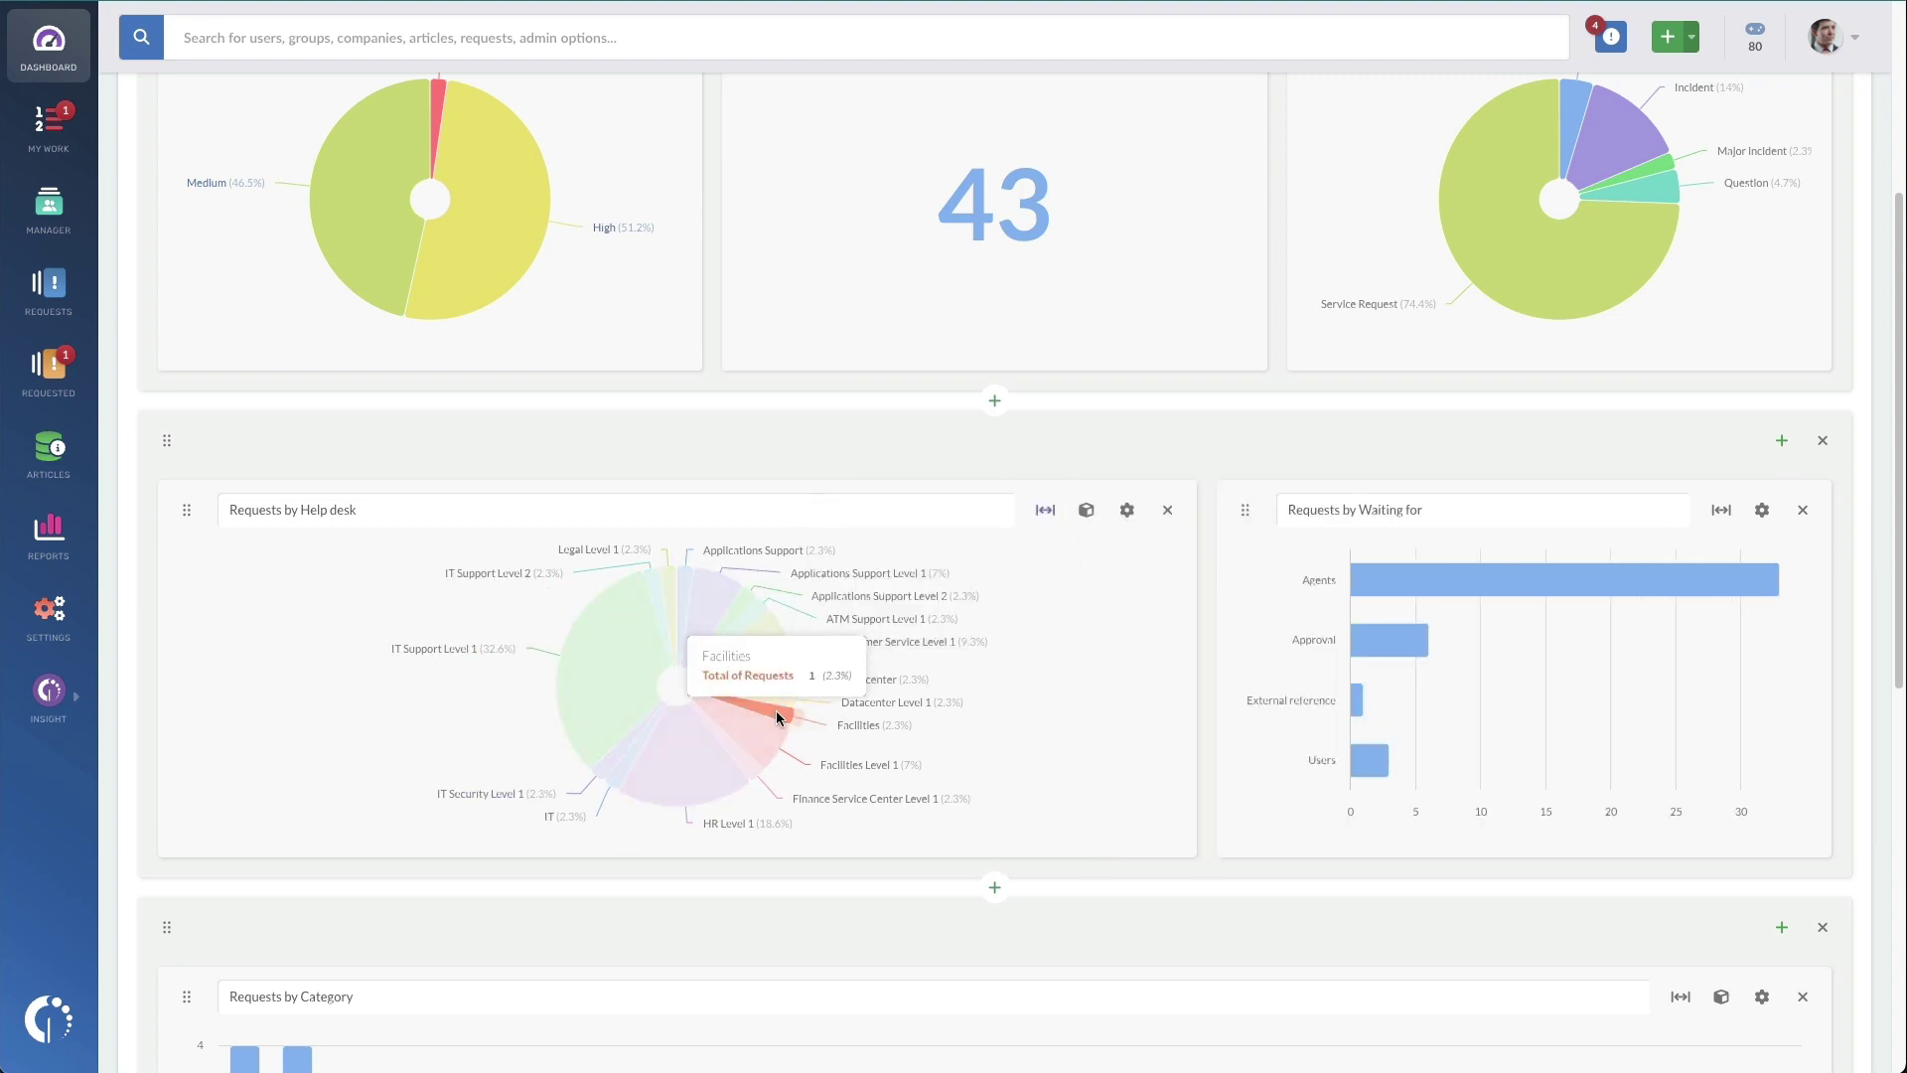
Step: Preview the Requests by Priority pie in 3D, revert to 2D, and delete it
{"action": "scroll", "coordinate": [922, 586], "scroll_direction": "up", "scroll_amount": 4}
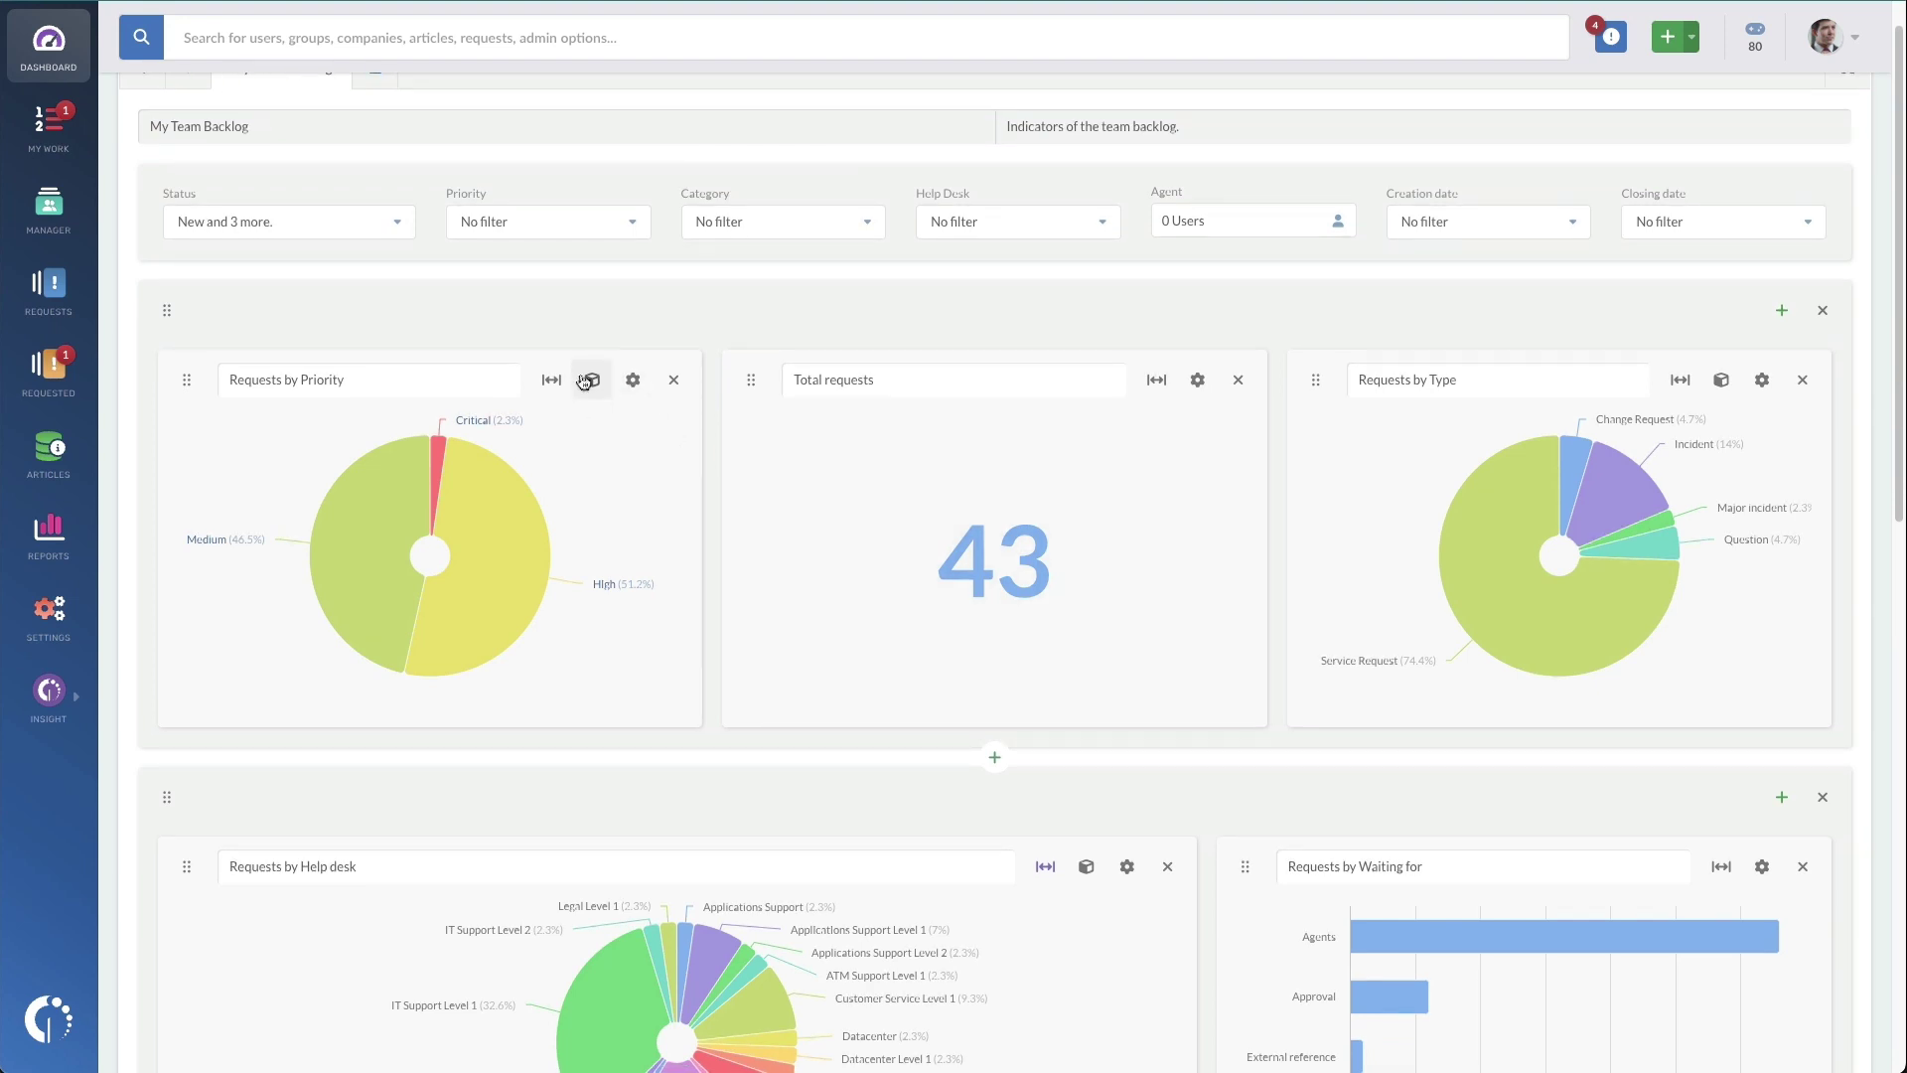
{"action": "left_click", "coordinate": [587, 382]}
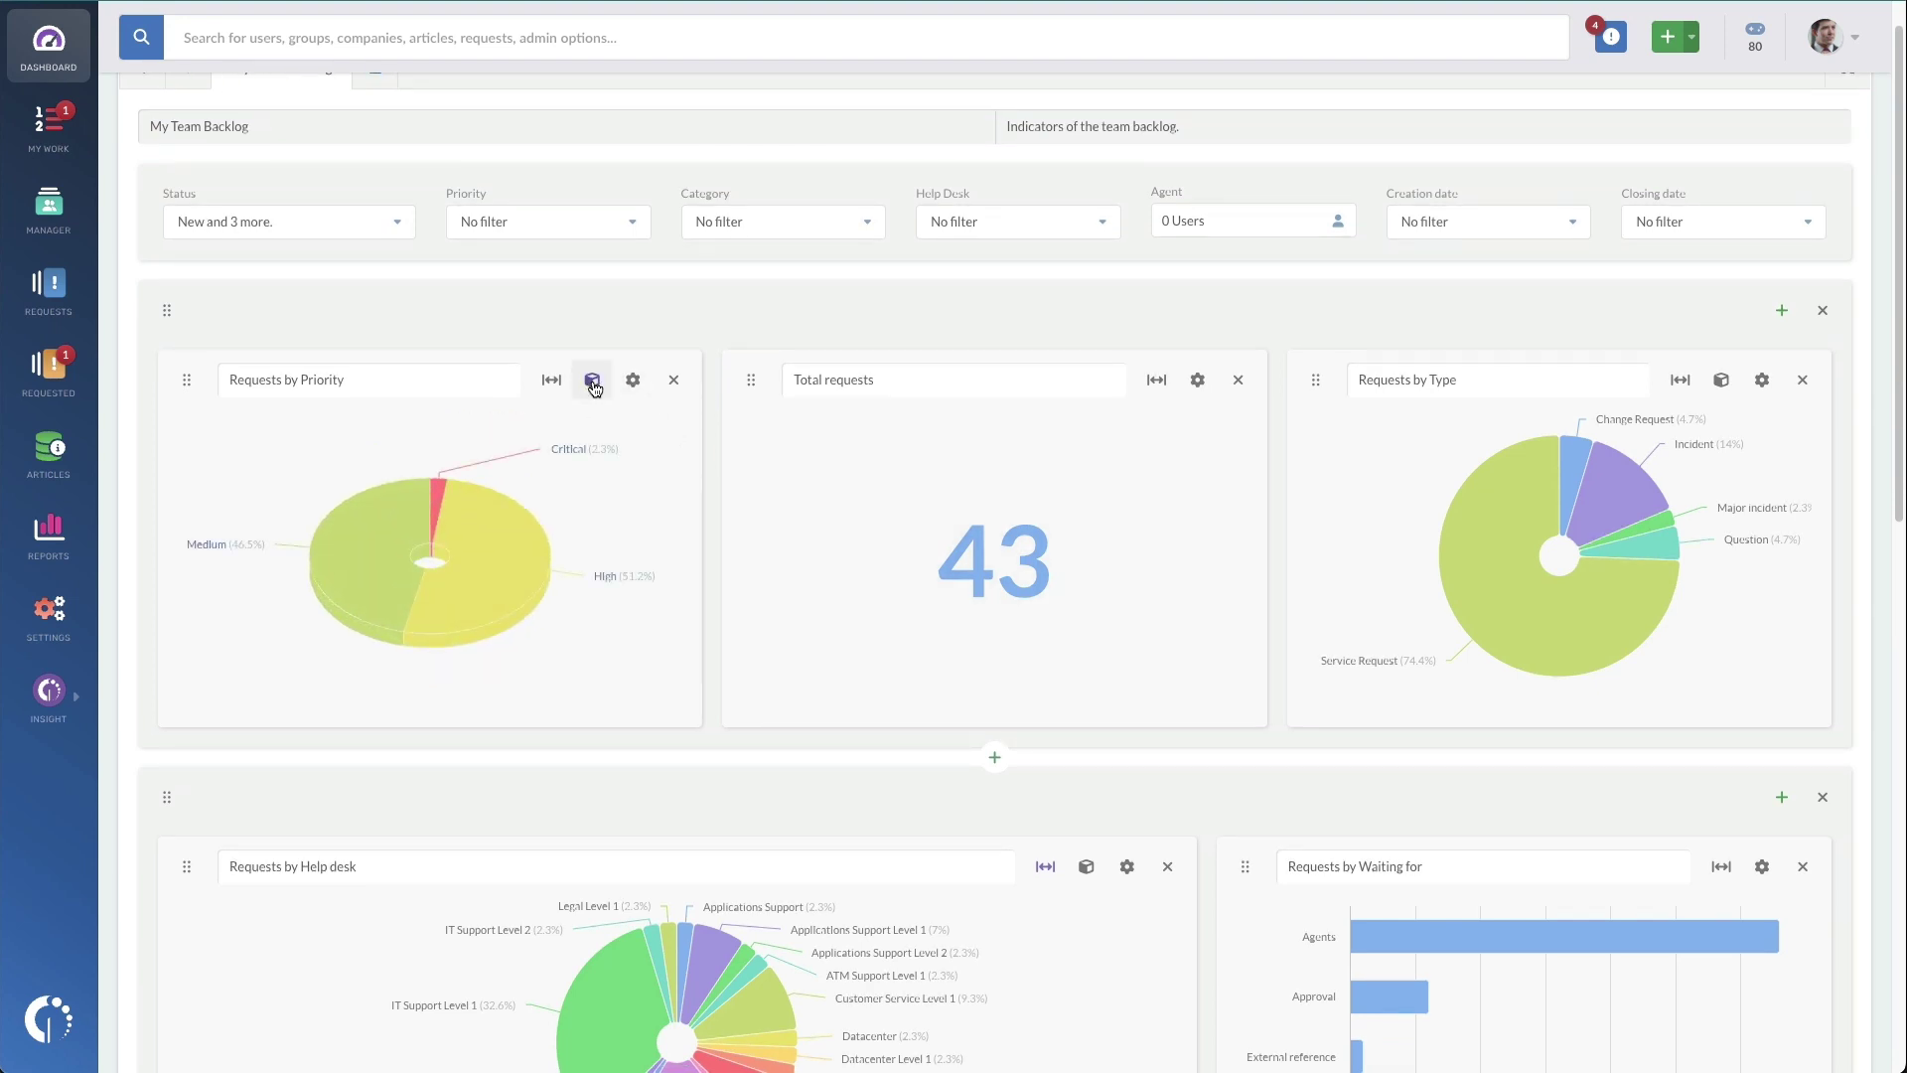
{"action": "left_click", "coordinate": [596, 386]}
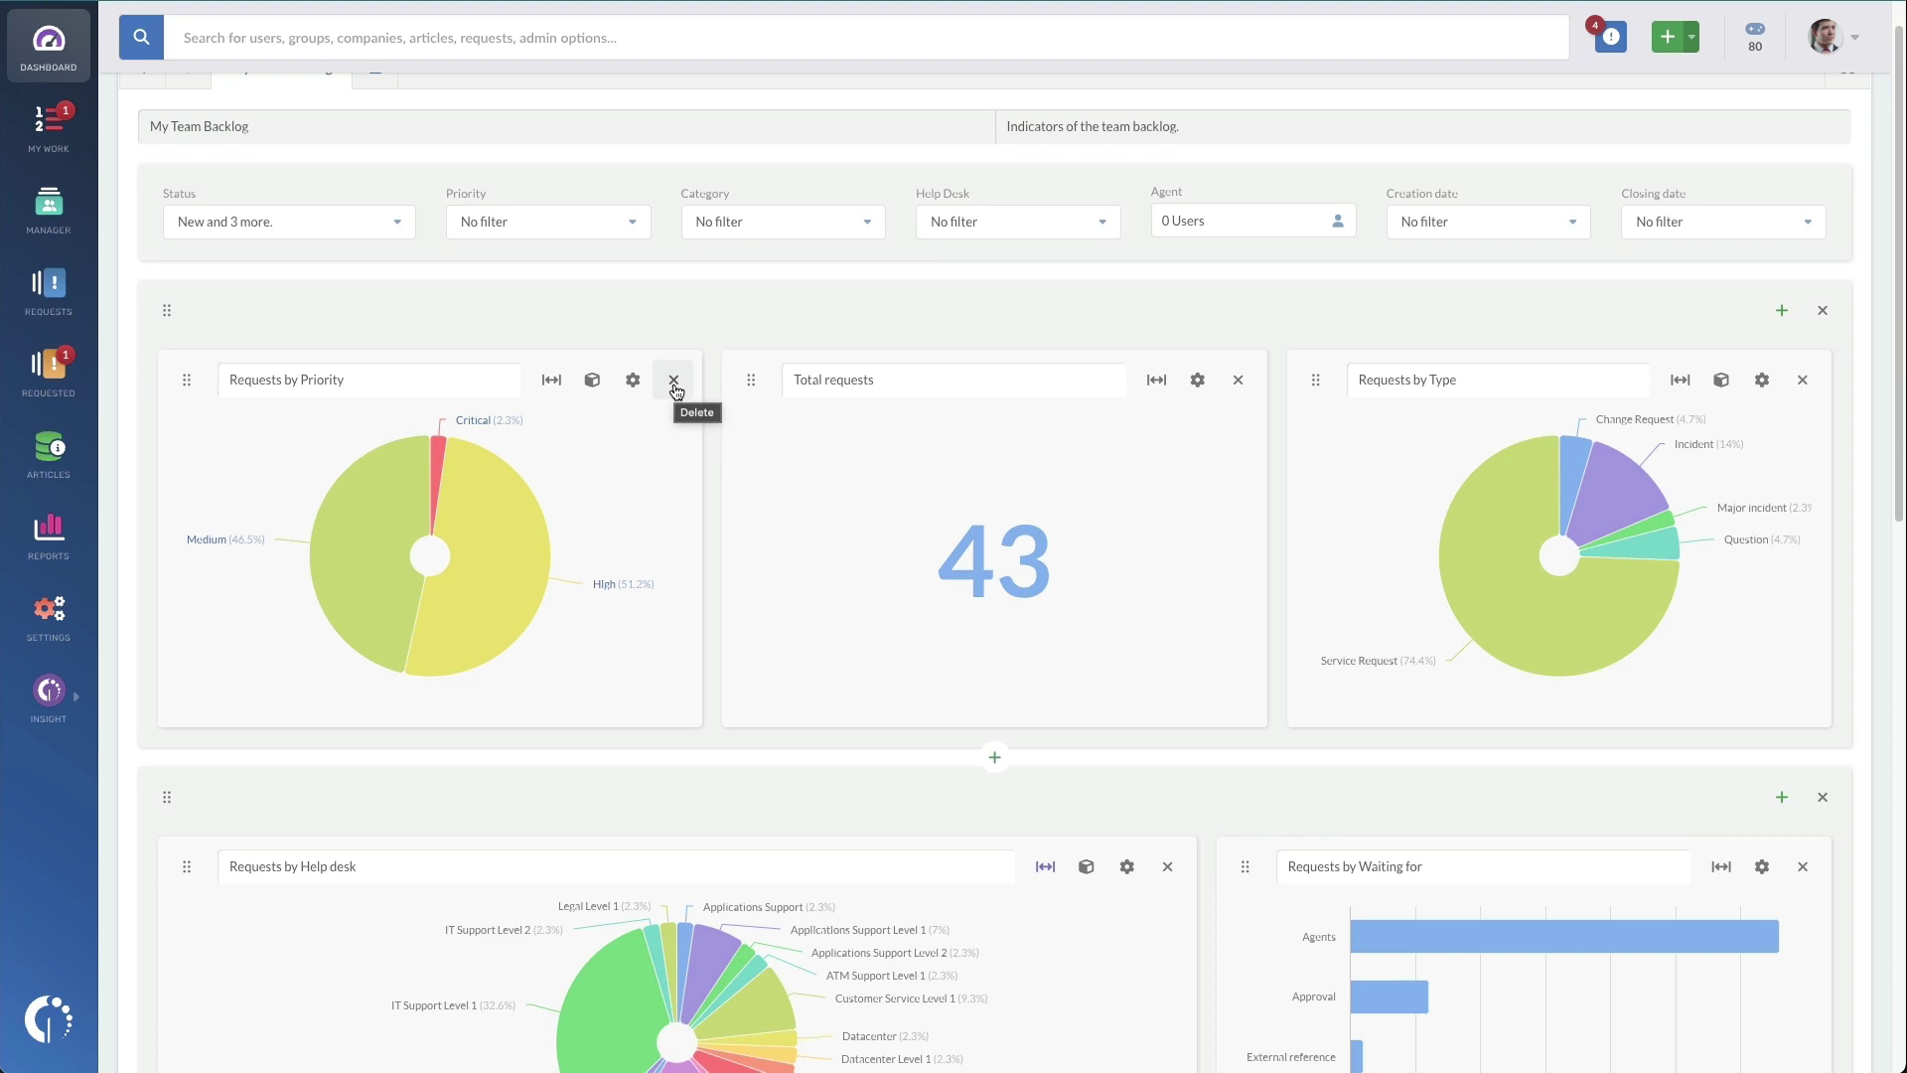
{"action": "left_click", "coordinate": [674, 384]}
Step: Confirm the Priority widget's deletion, add and remove an empty widget, and open Requests by Type's chart settings
{"action": "left_click", "coordinate": [544, 318]}
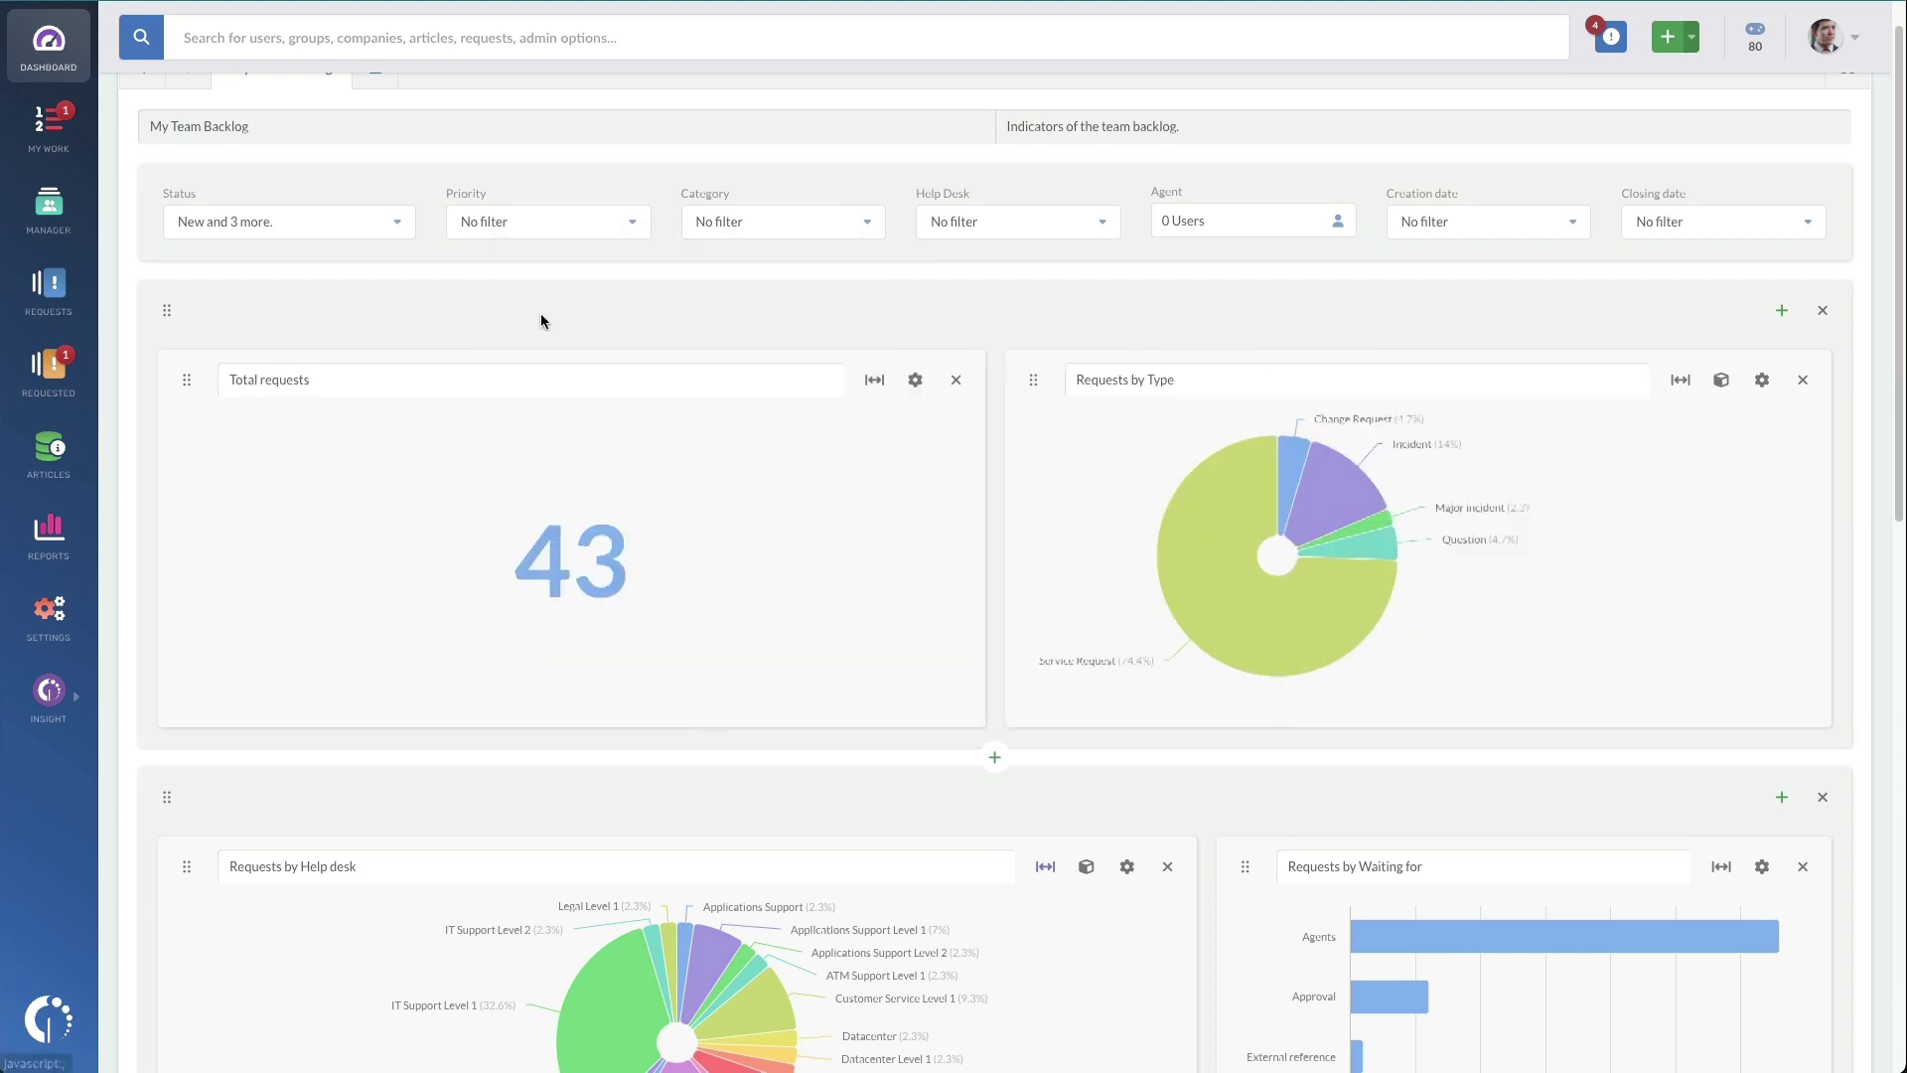
{"action": "left_click", "coordinate": [1781, 313]}
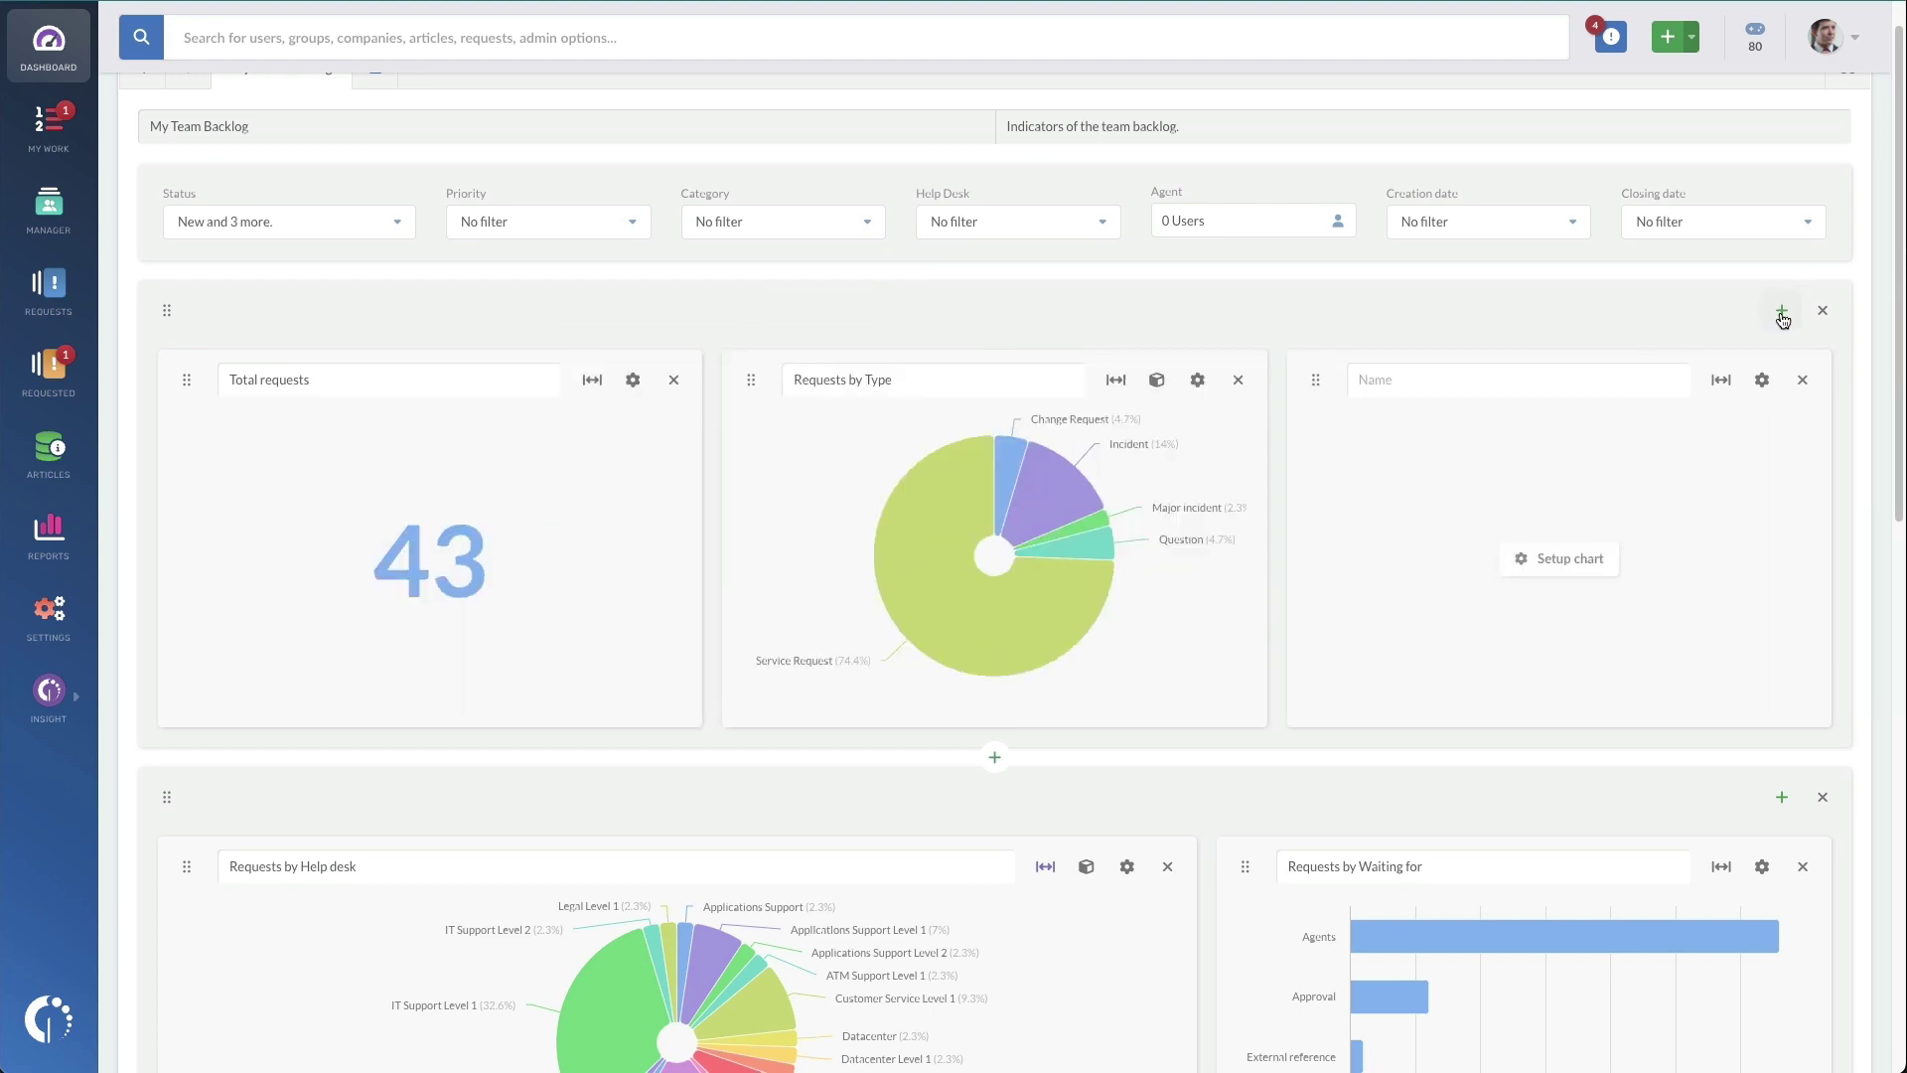
{"action": "left_click", "coordinate": [1803, 386]}
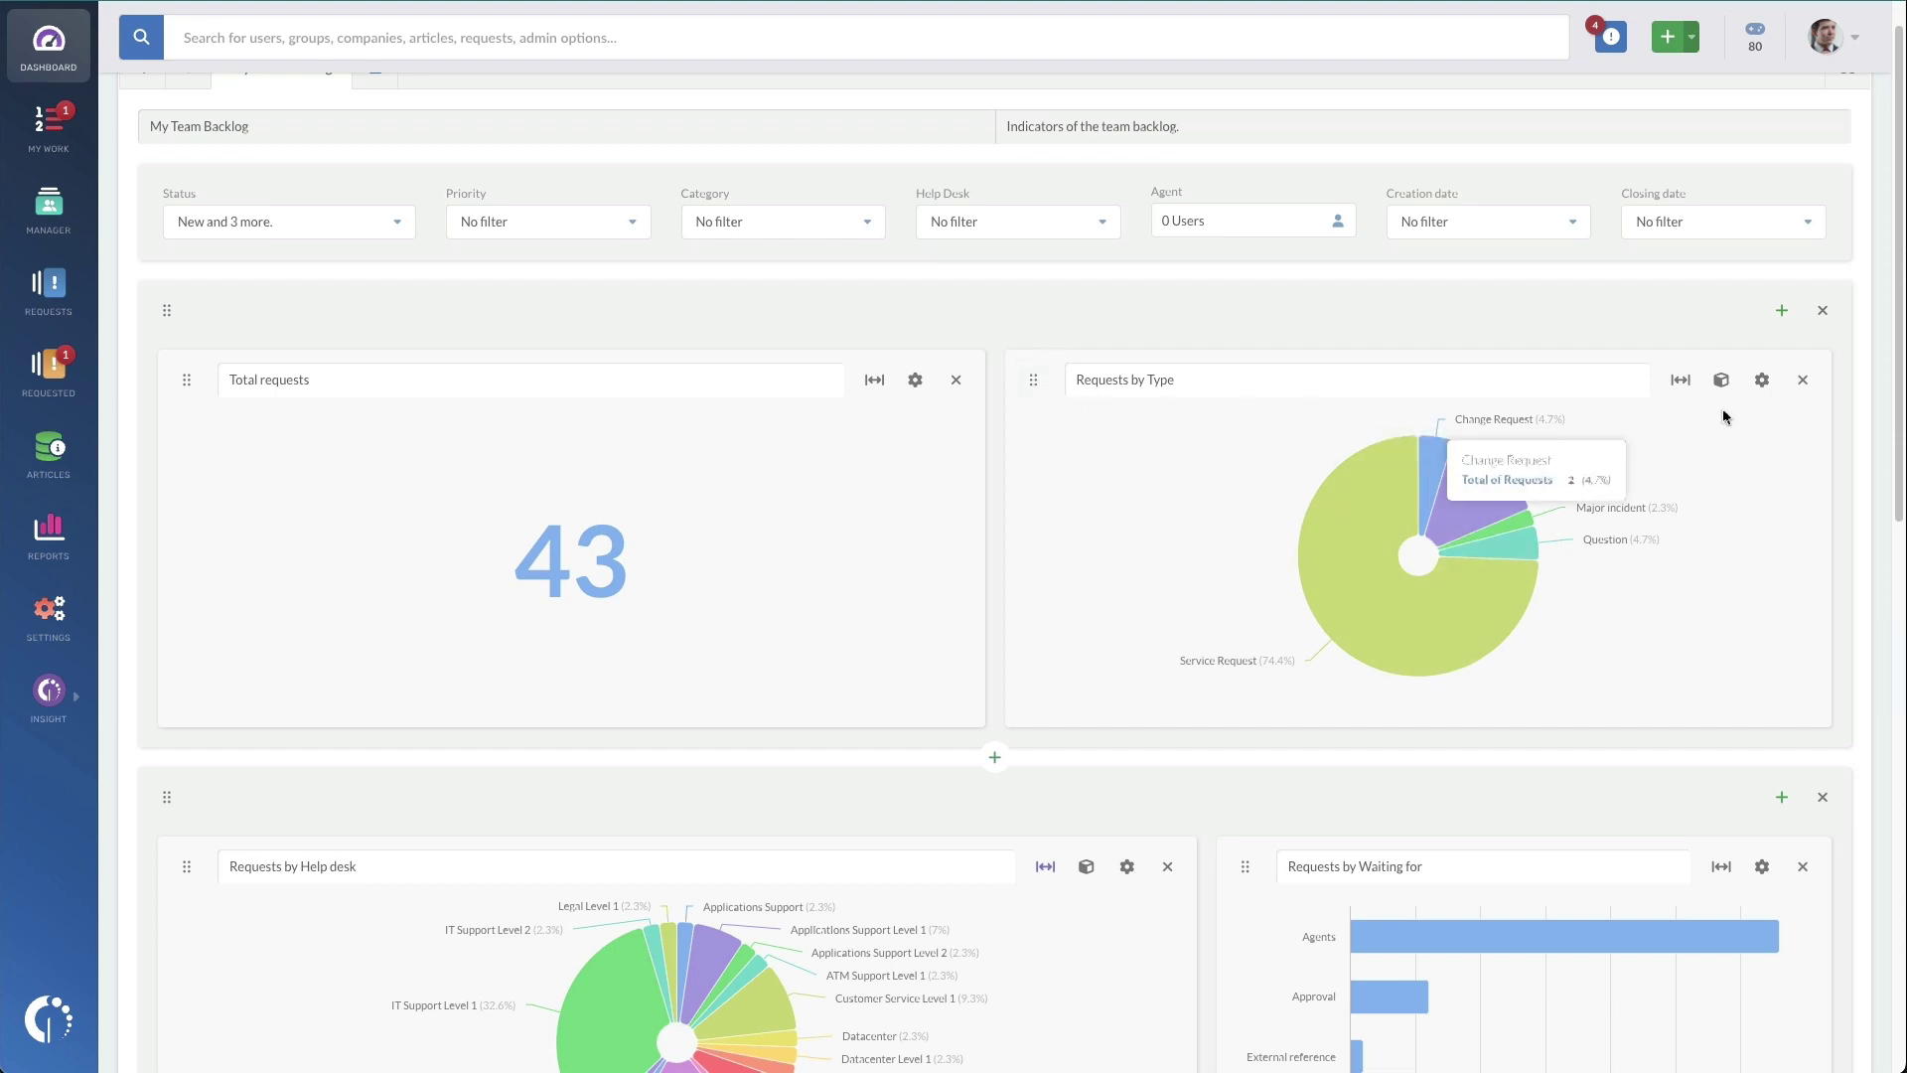
{"action": "left_click", "coordinate": [1758, 387]}
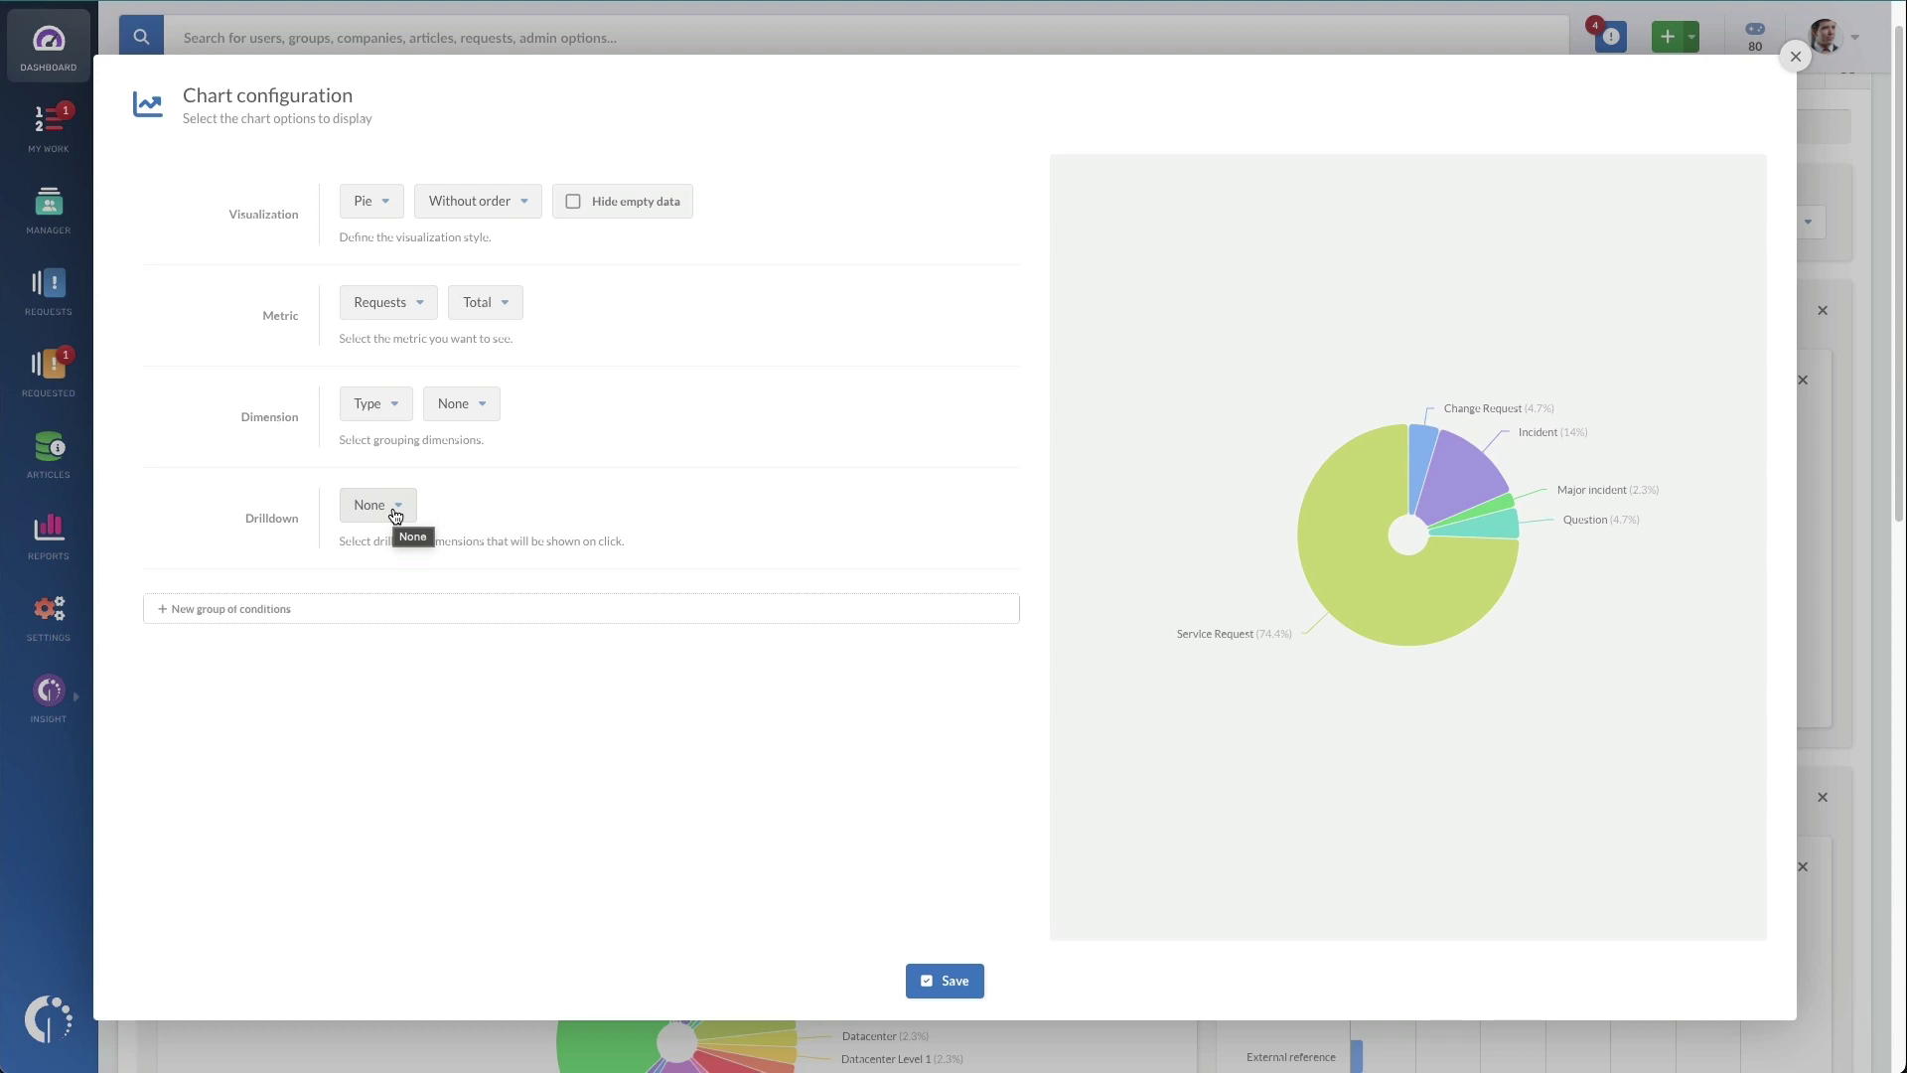
Step: Change the pie's Dimension from request type to Users > Agent
{"action": "left_click", "coordinate": [363, 407]}
{"action": "left_click", "coordinate": [383, 511]}
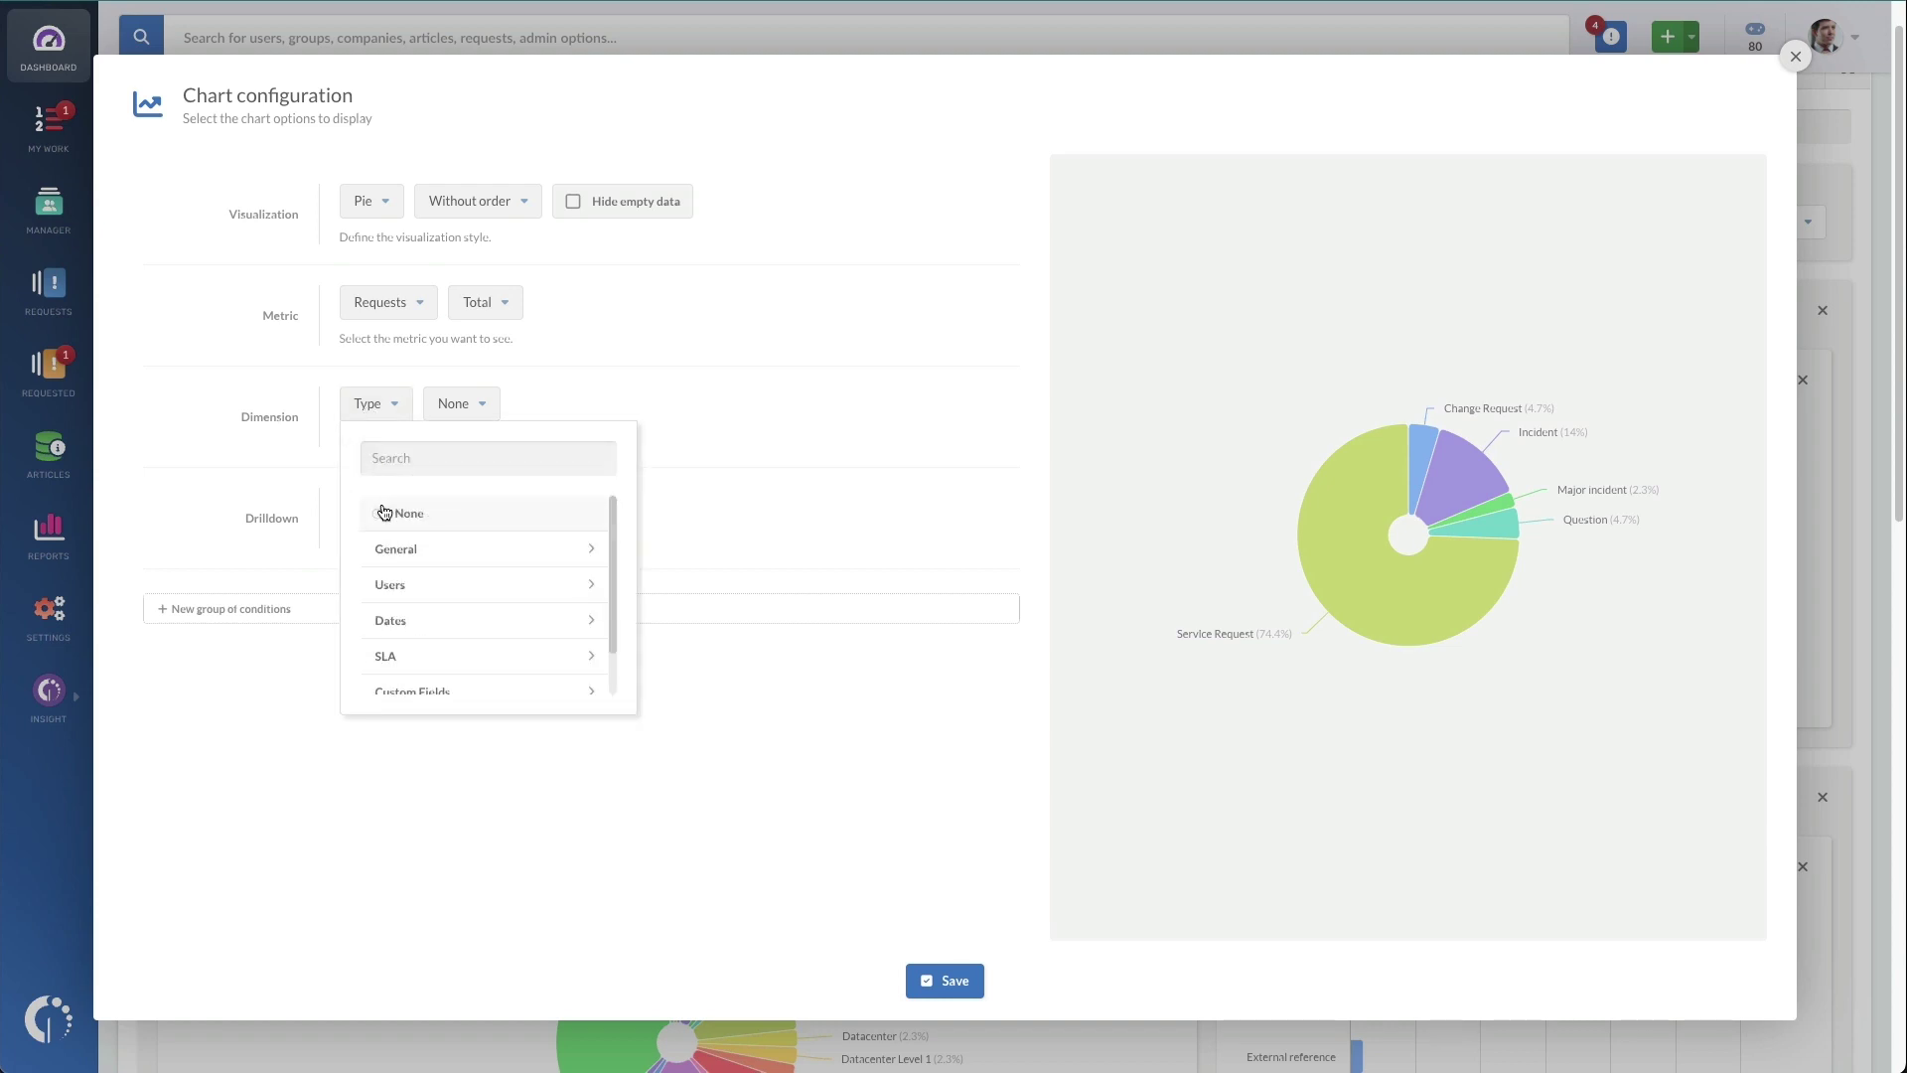
{"action": "left_click", "coordinate": [400, 584]}
{"action": "left_click", "coordinate": [415, 617]}
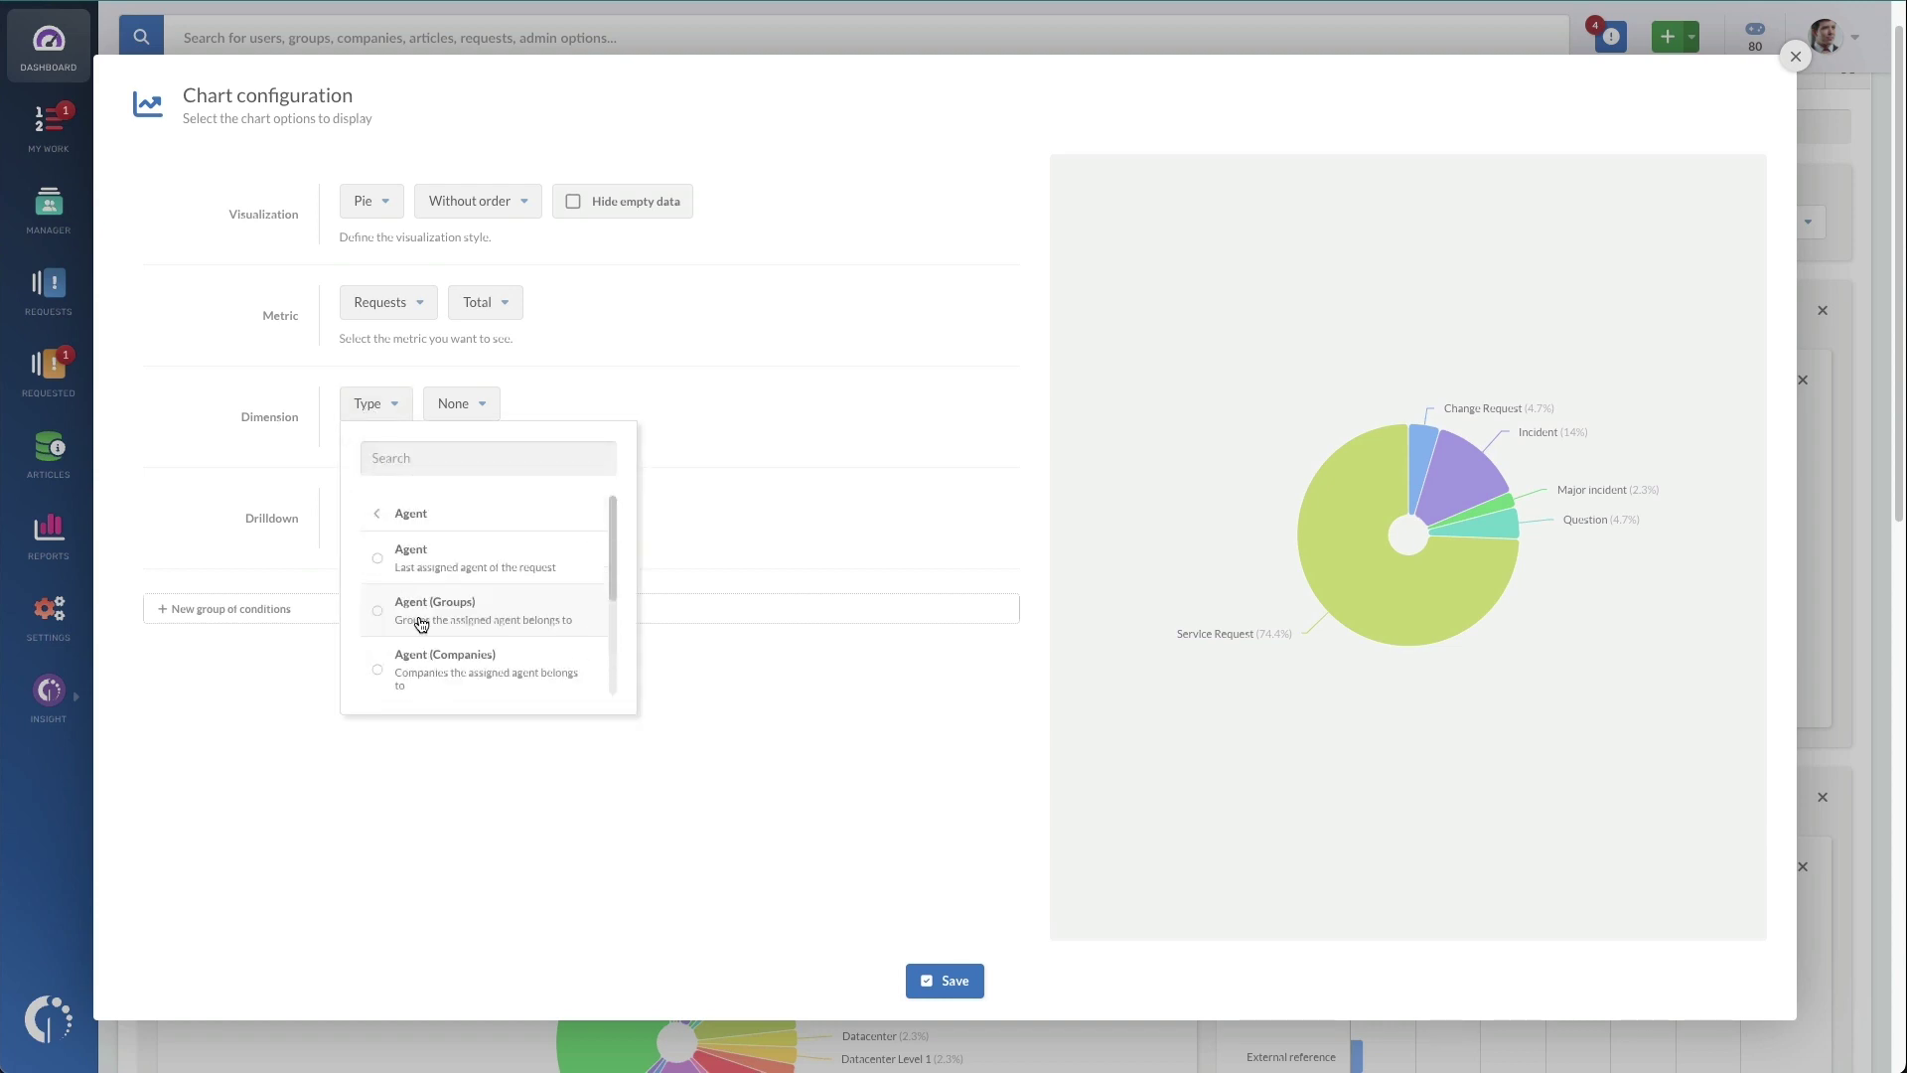
{"action": "left_click", "coordinate": [425, 553]}
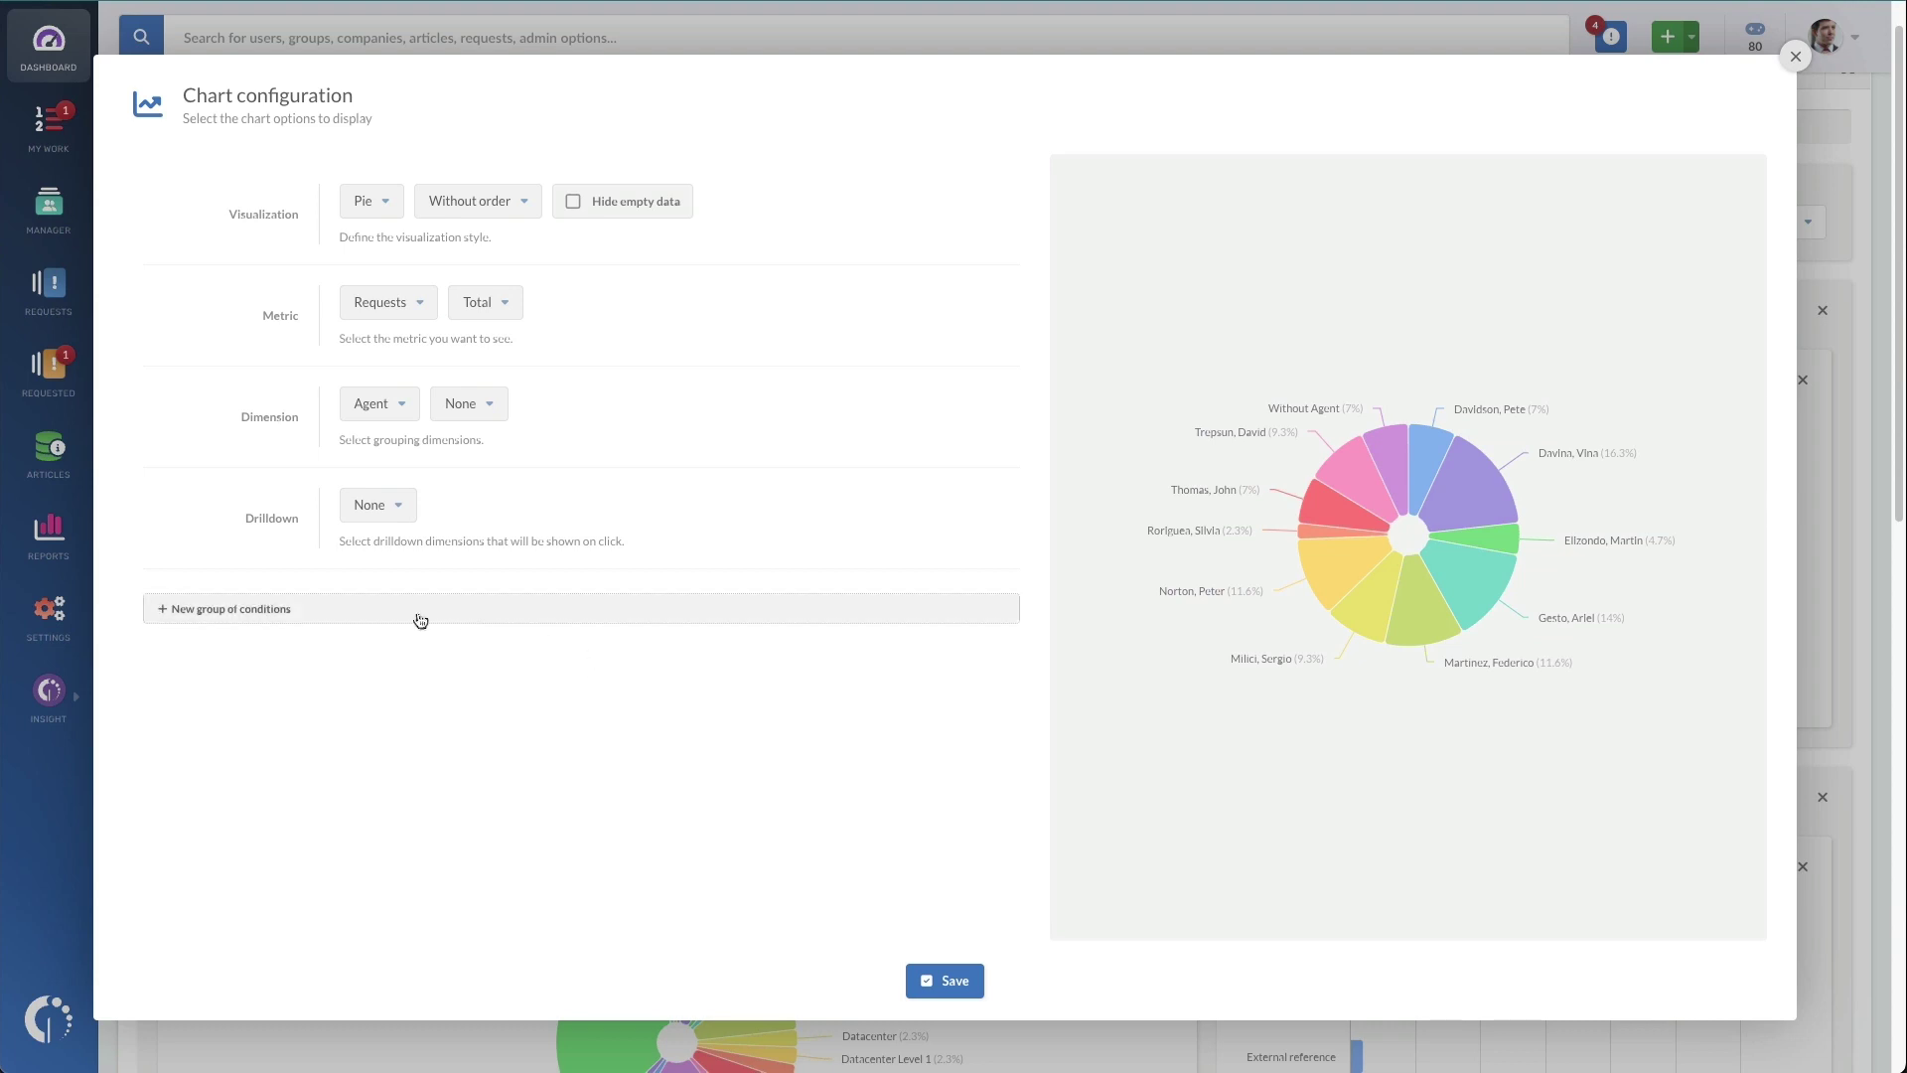
Step: Set the pie's drilldown to SLA > First response SLA (Status)
{"action": "left_click", "coordinate": [402, 509]}
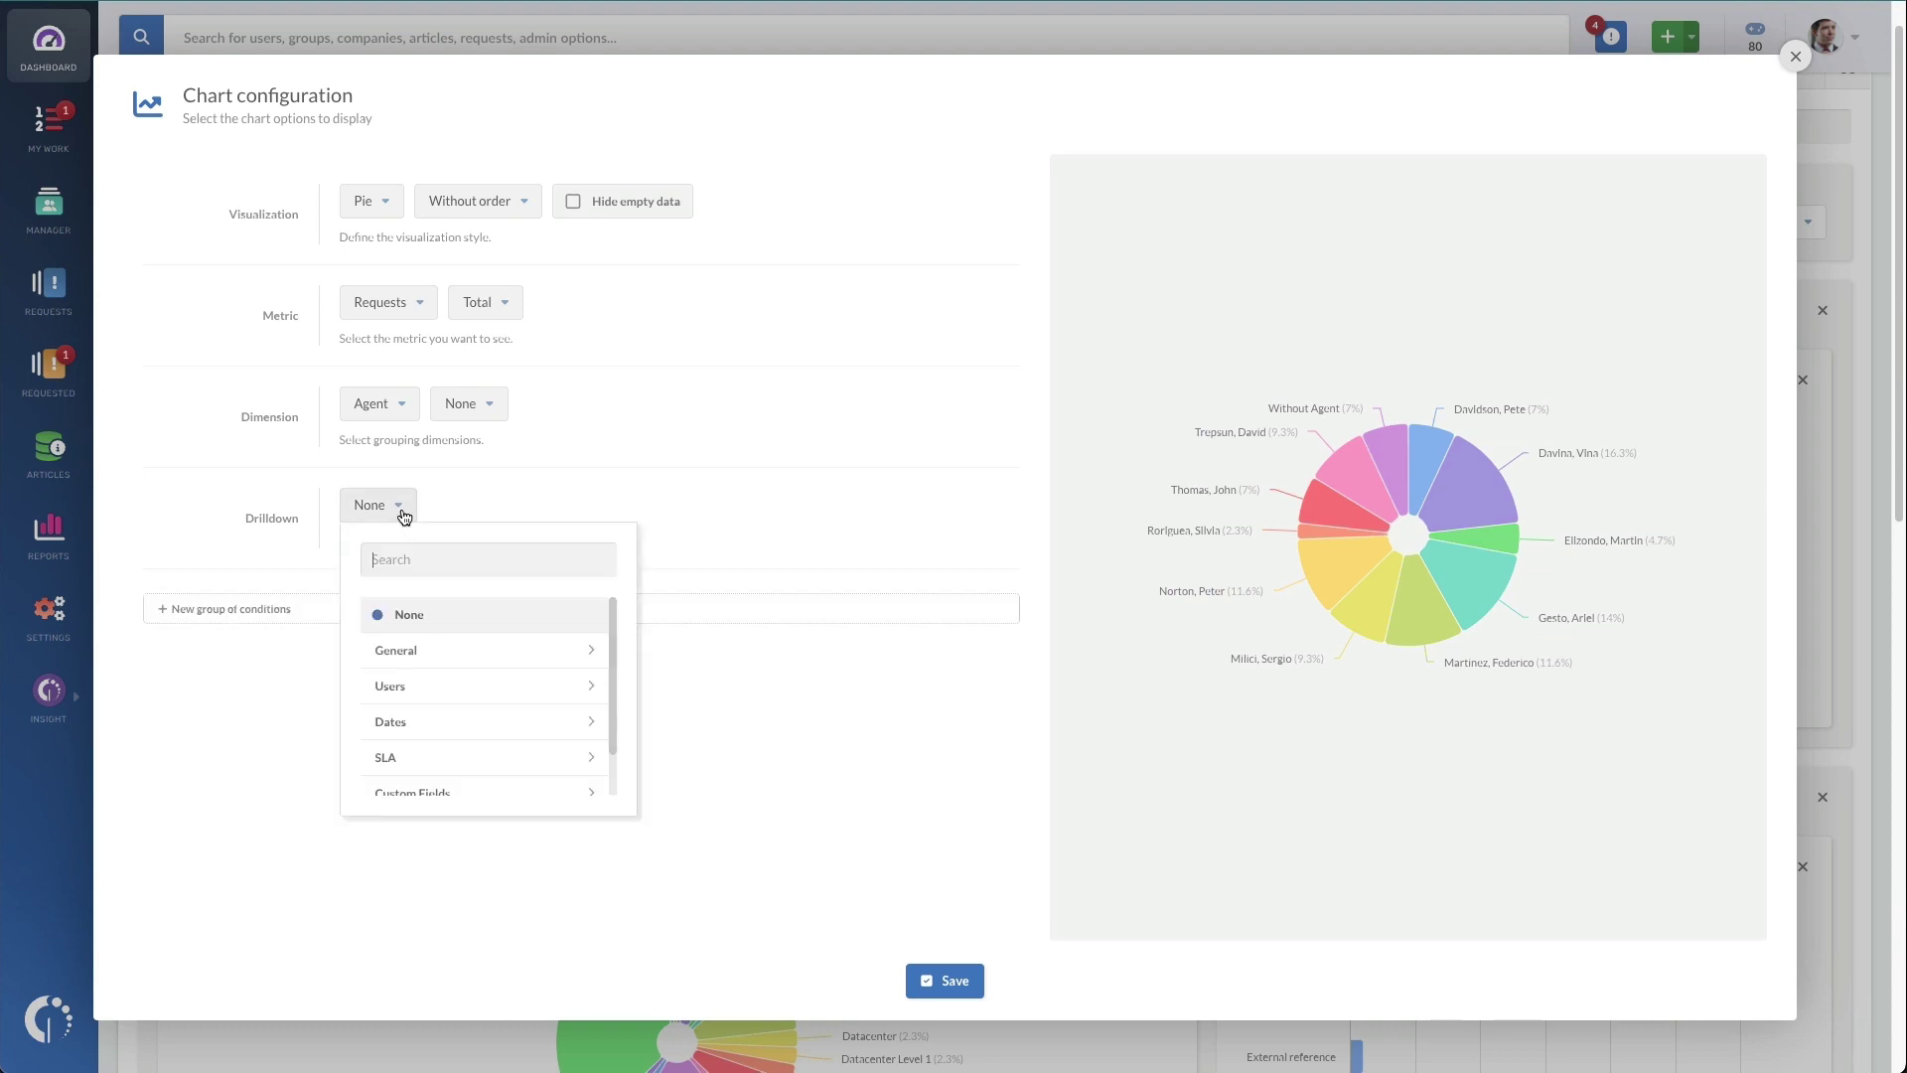
{"action": "scroll", "coordinate": [428, 760], "scroll_direction": "down", "scroll_amount": 1}
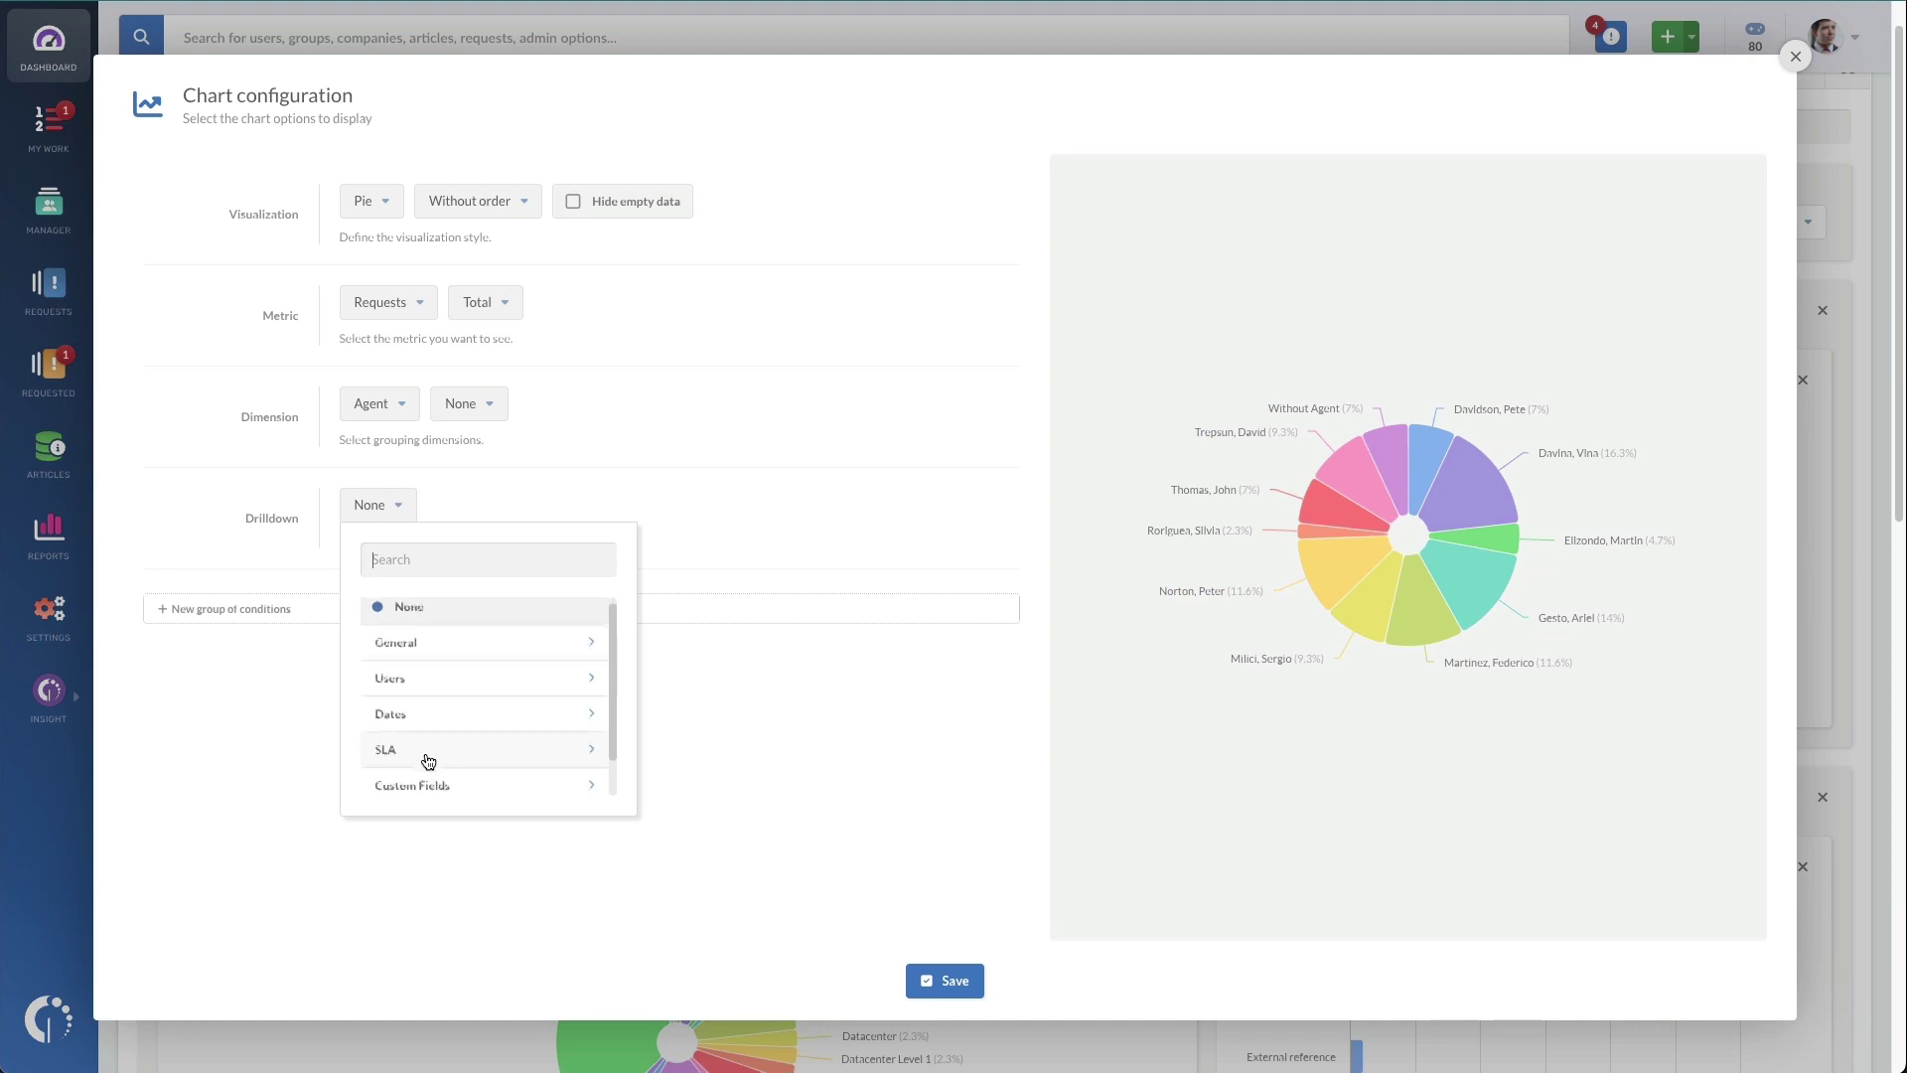
{"action": "left_click", "coordinate": [431, 711]}
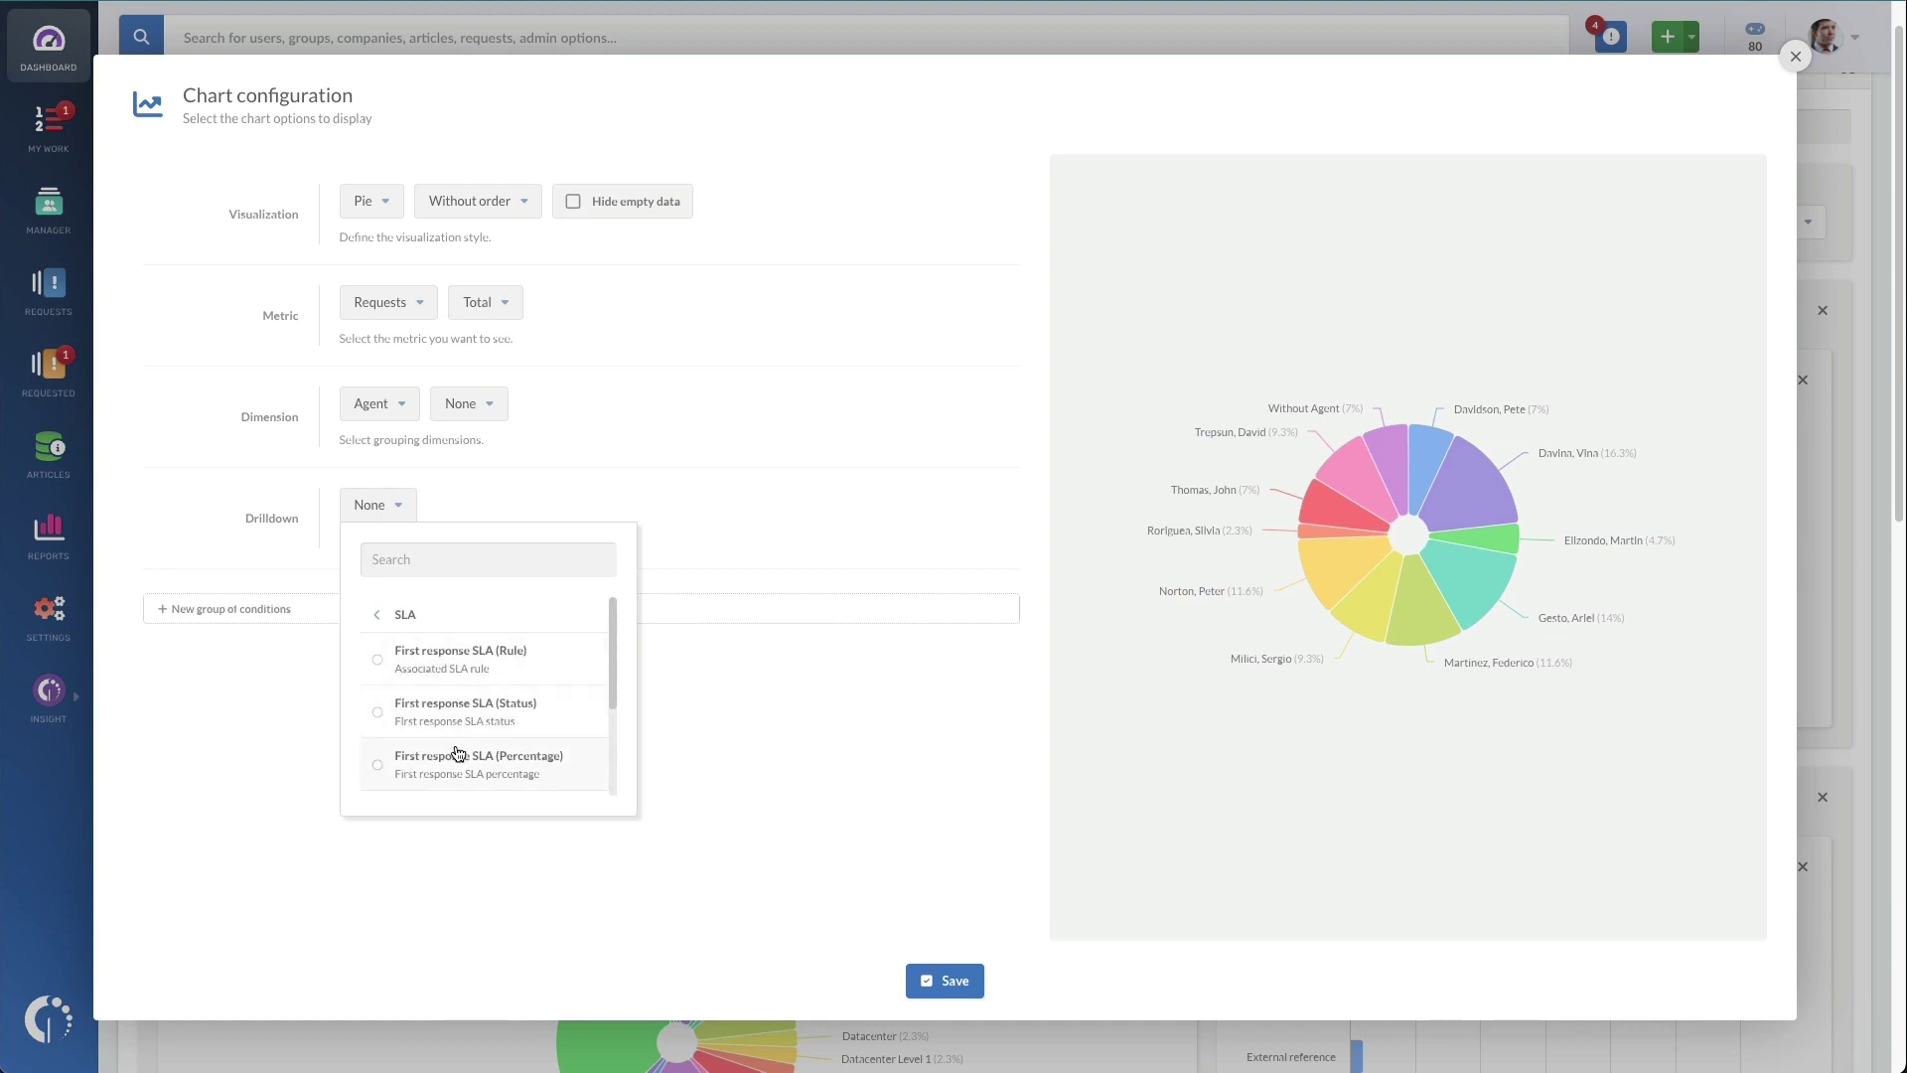
{"action": "scroll", "coordinate": [453, 740], "scroll_direction": "down", "scroll_amount": 2}
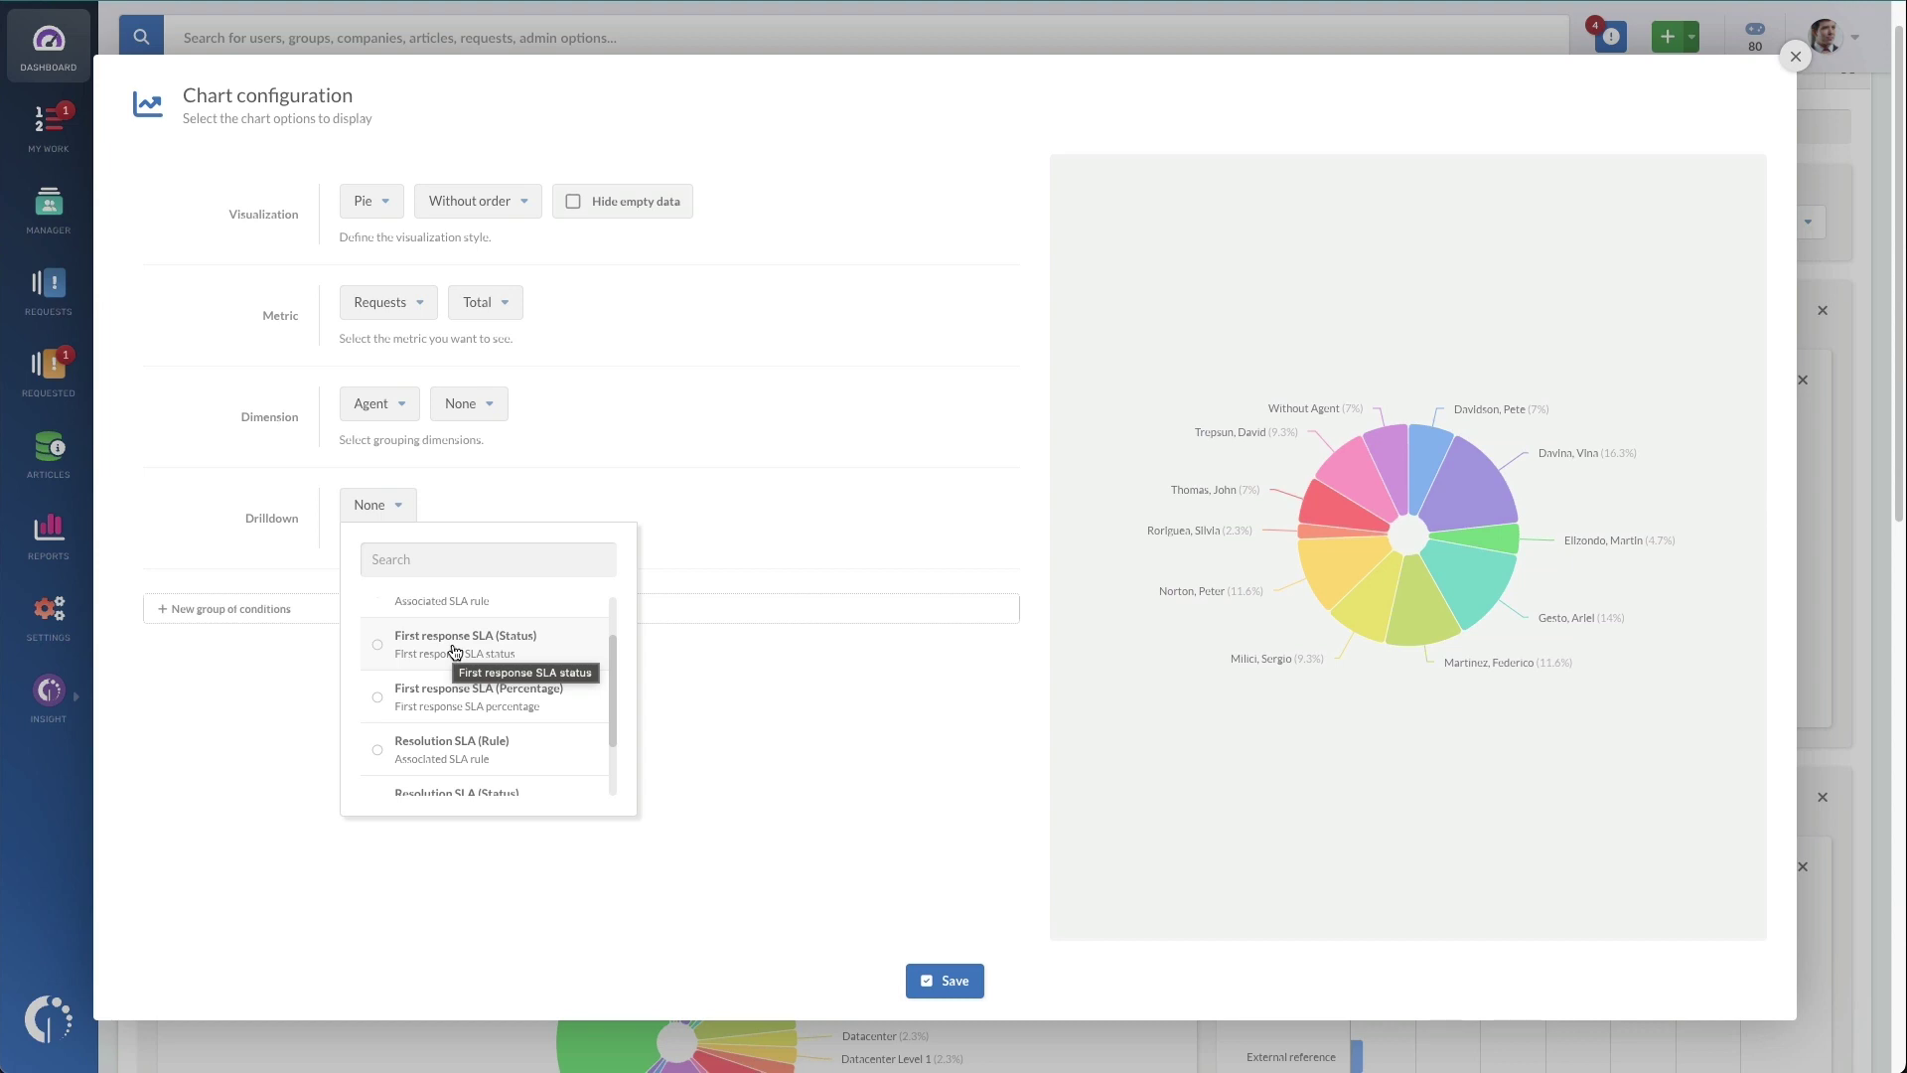
{"action": "left_click", "coordinate": [453, 652]}
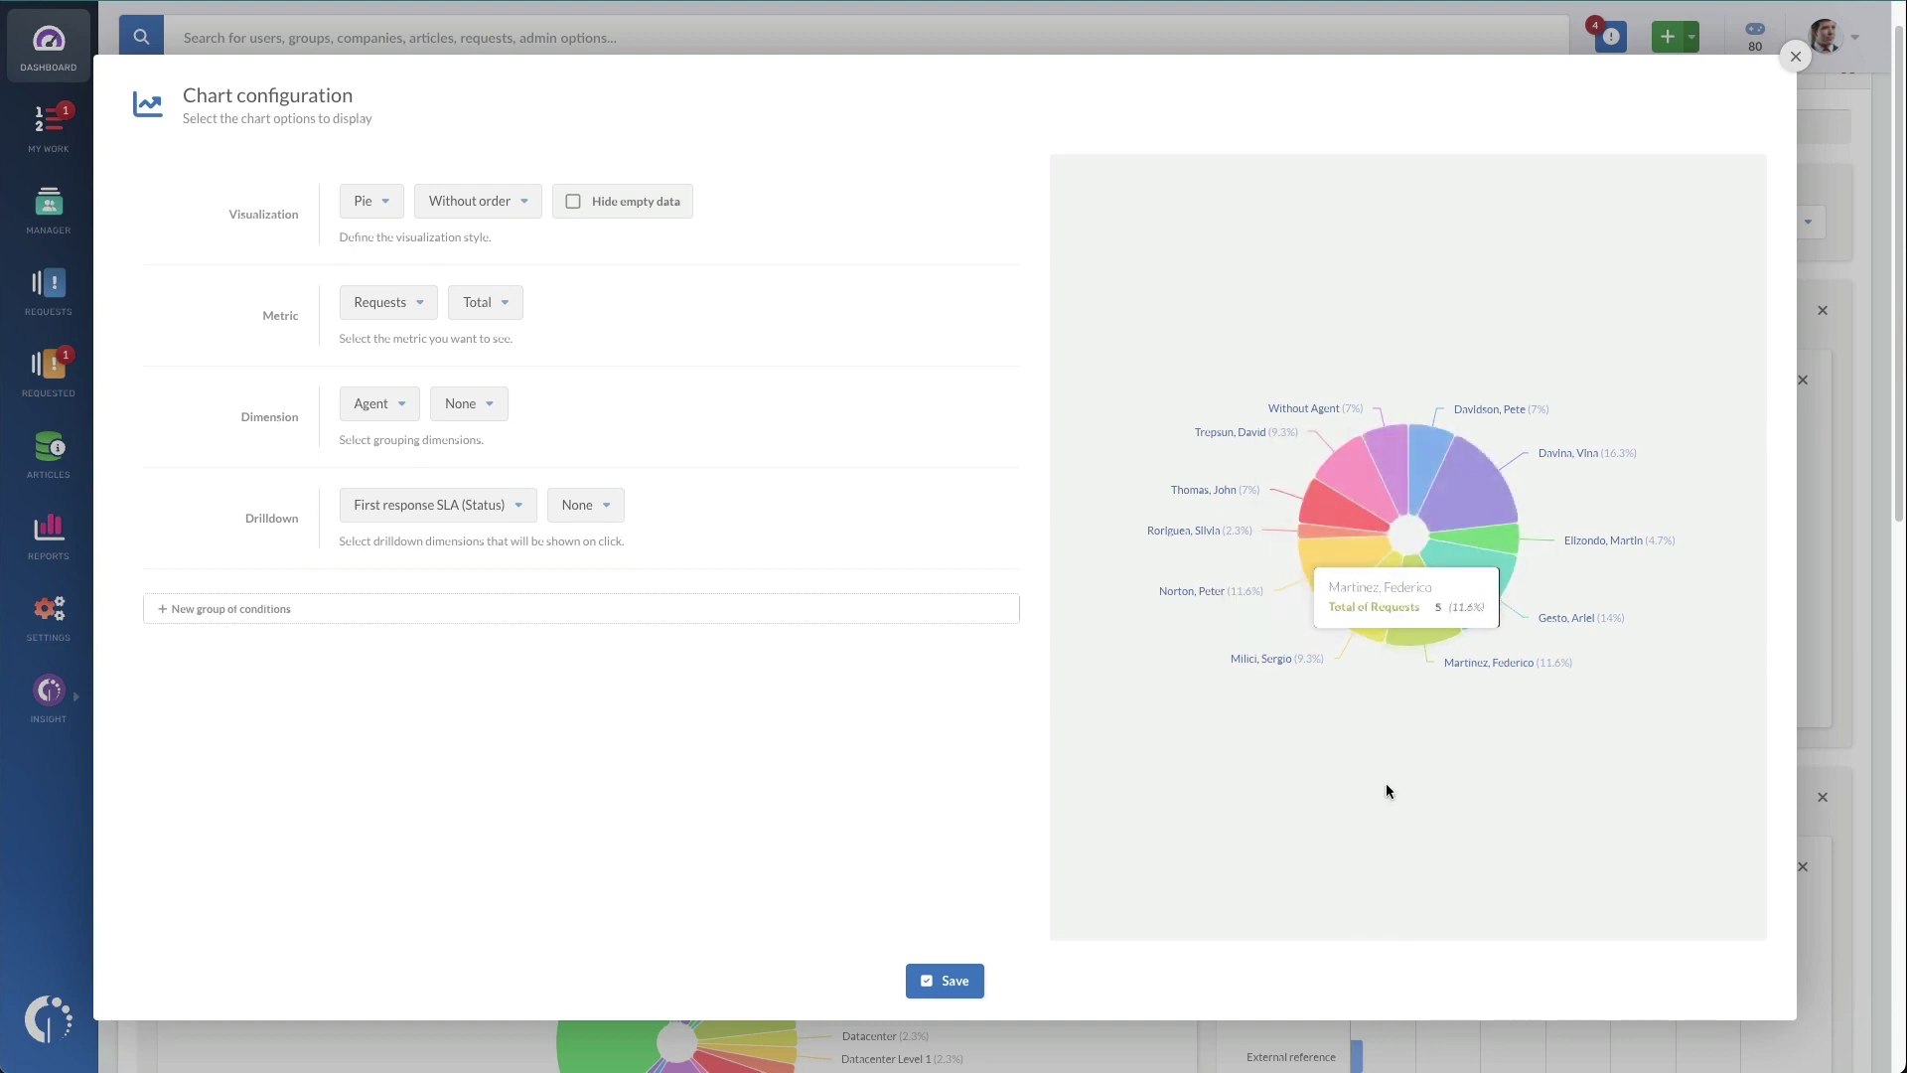
{"action": "left_click", "coordinate": [392, 208]}
Step: Try the Columns and then the Line visualization for the agent requests chart
{"action": "scroll", "coordinate": [437, 461], "scroll_direction": "down", "scroll_amount": 1}
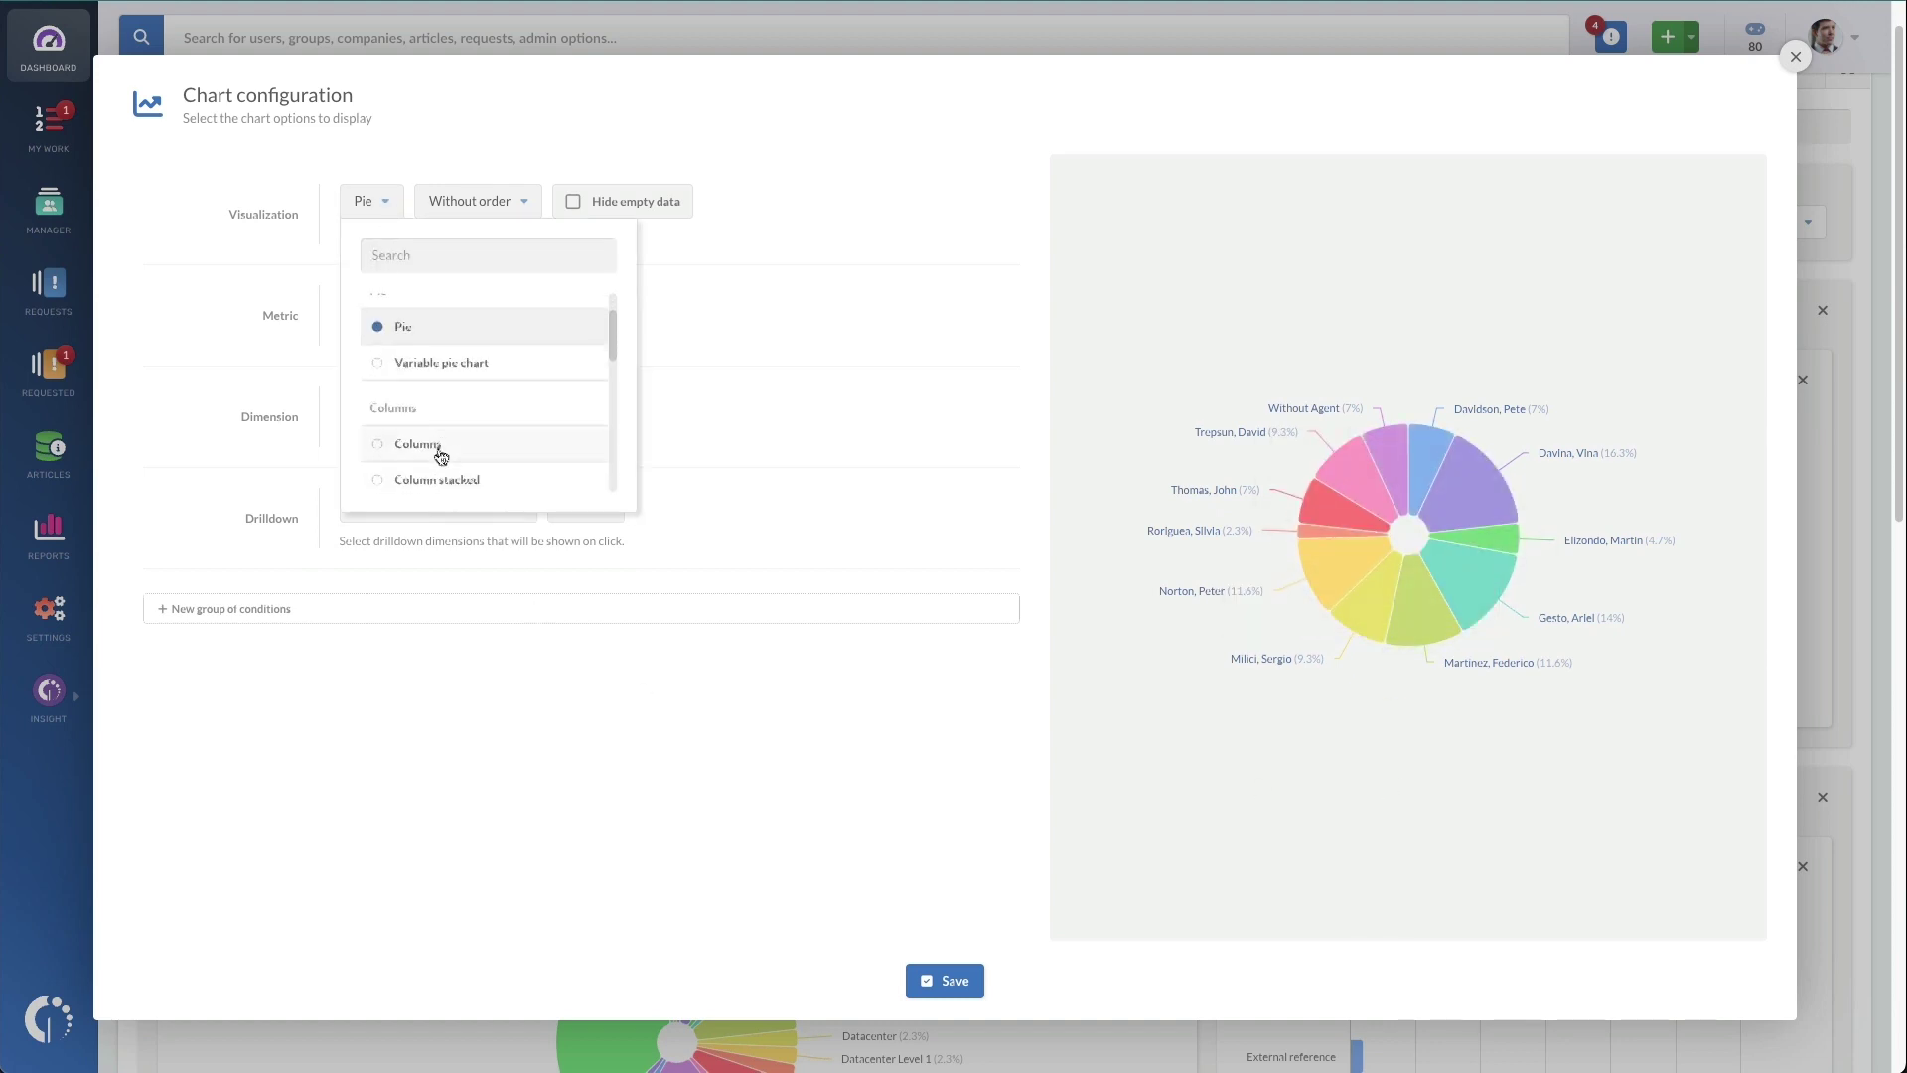
{"action": "left_click", "coordinate": [440, 454]}
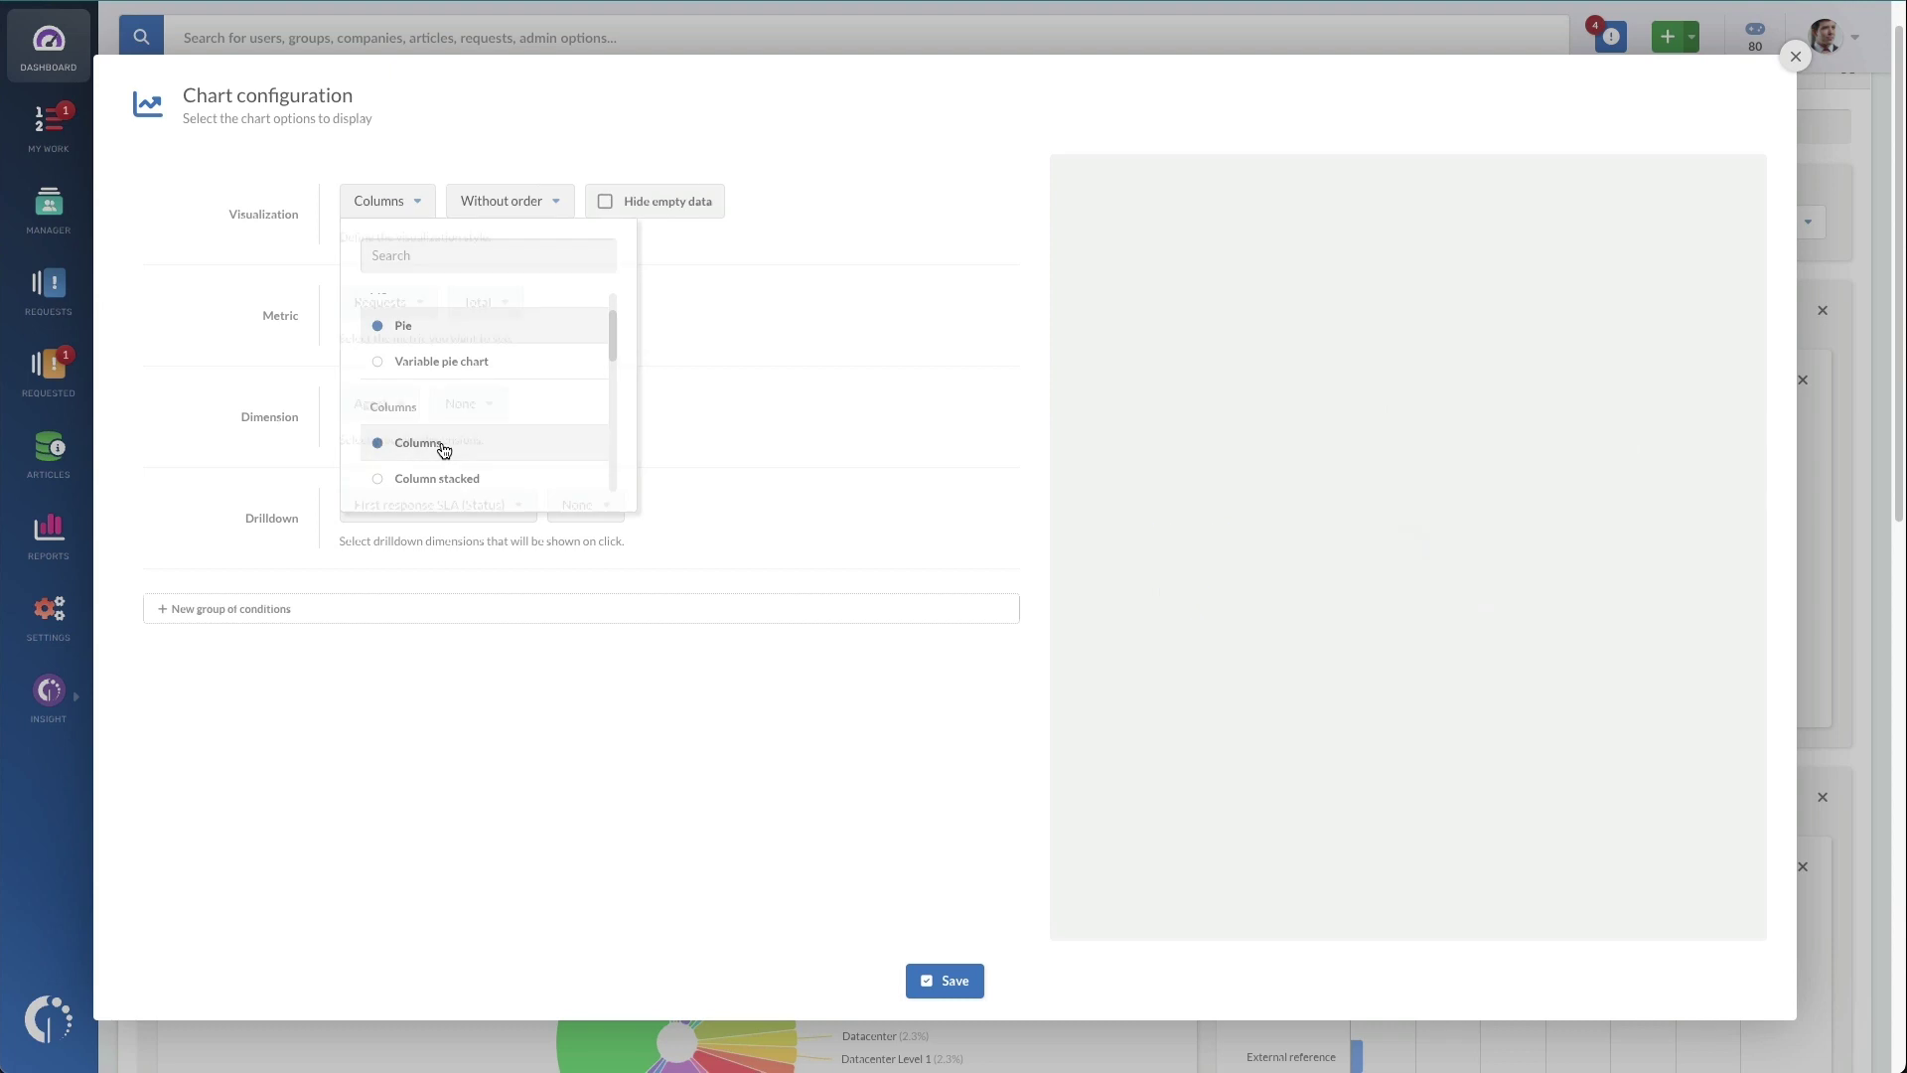
{"action": "left_click", "coordinate": [412, 205]}
{"action": "scroll", "coordinate": [471, 441], "scroll_direction": "down", "scroll_amount": 1}
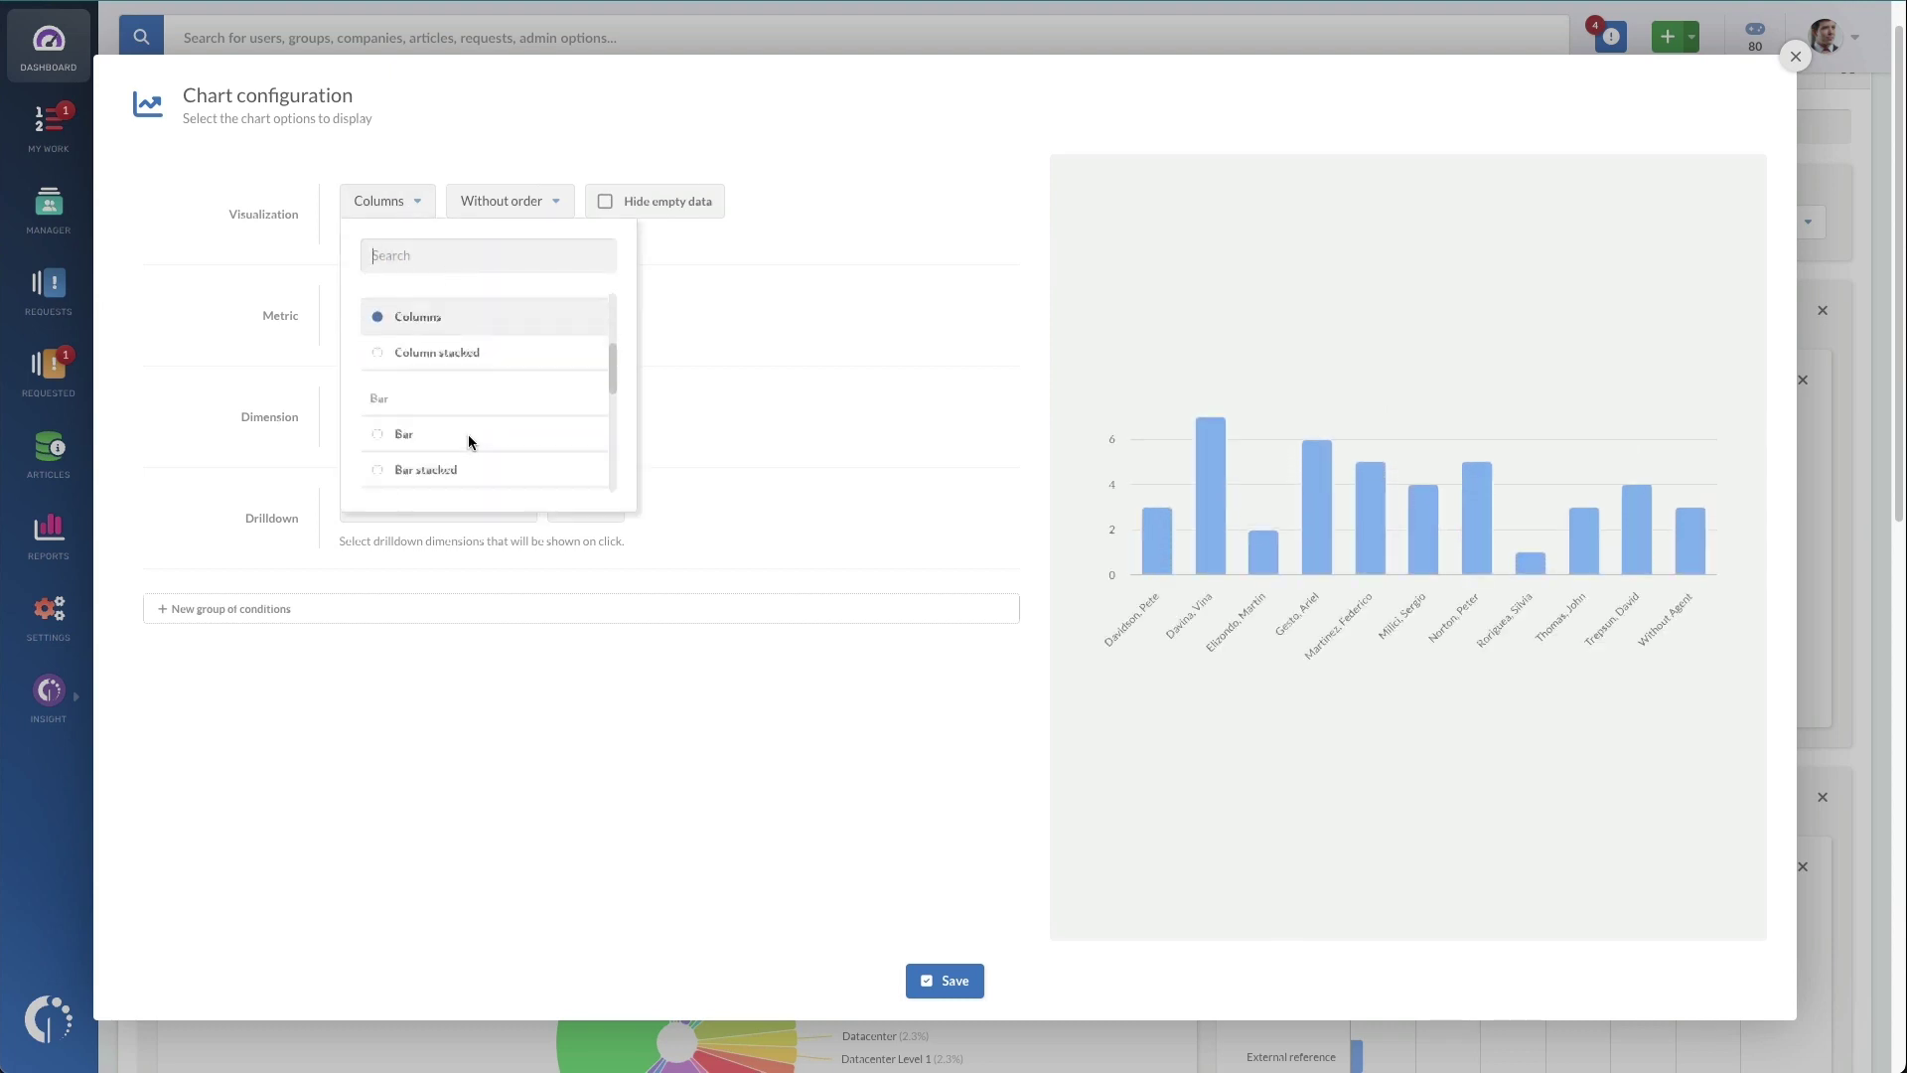
{"action": "scroll", "coordinate": [471, 441], "scroll_direction": "down", "scroll_amount": 3}
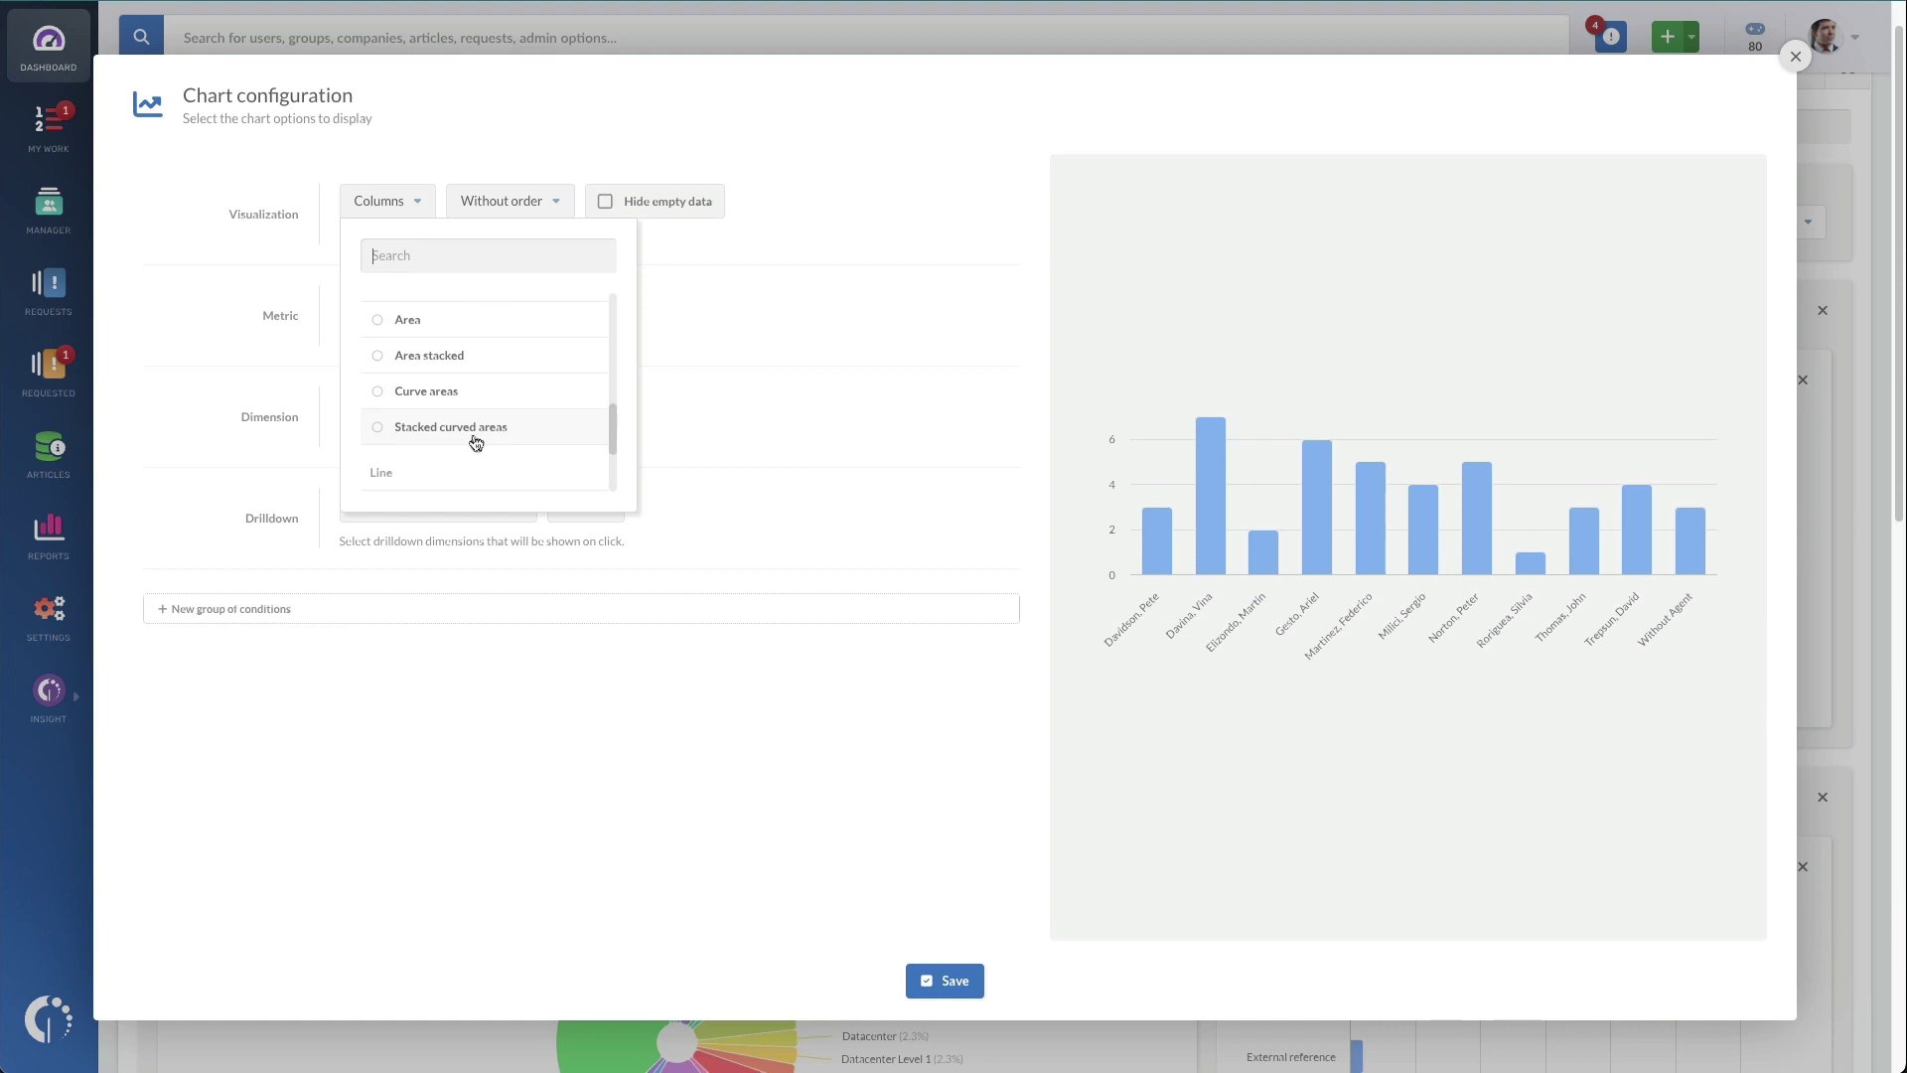
{"action": "scroll", "coordinate": [475, 442], "scroll_direction": "down", "scroll_amount": 2}
{"action": "left_click", "coordinate": [473, 441]}
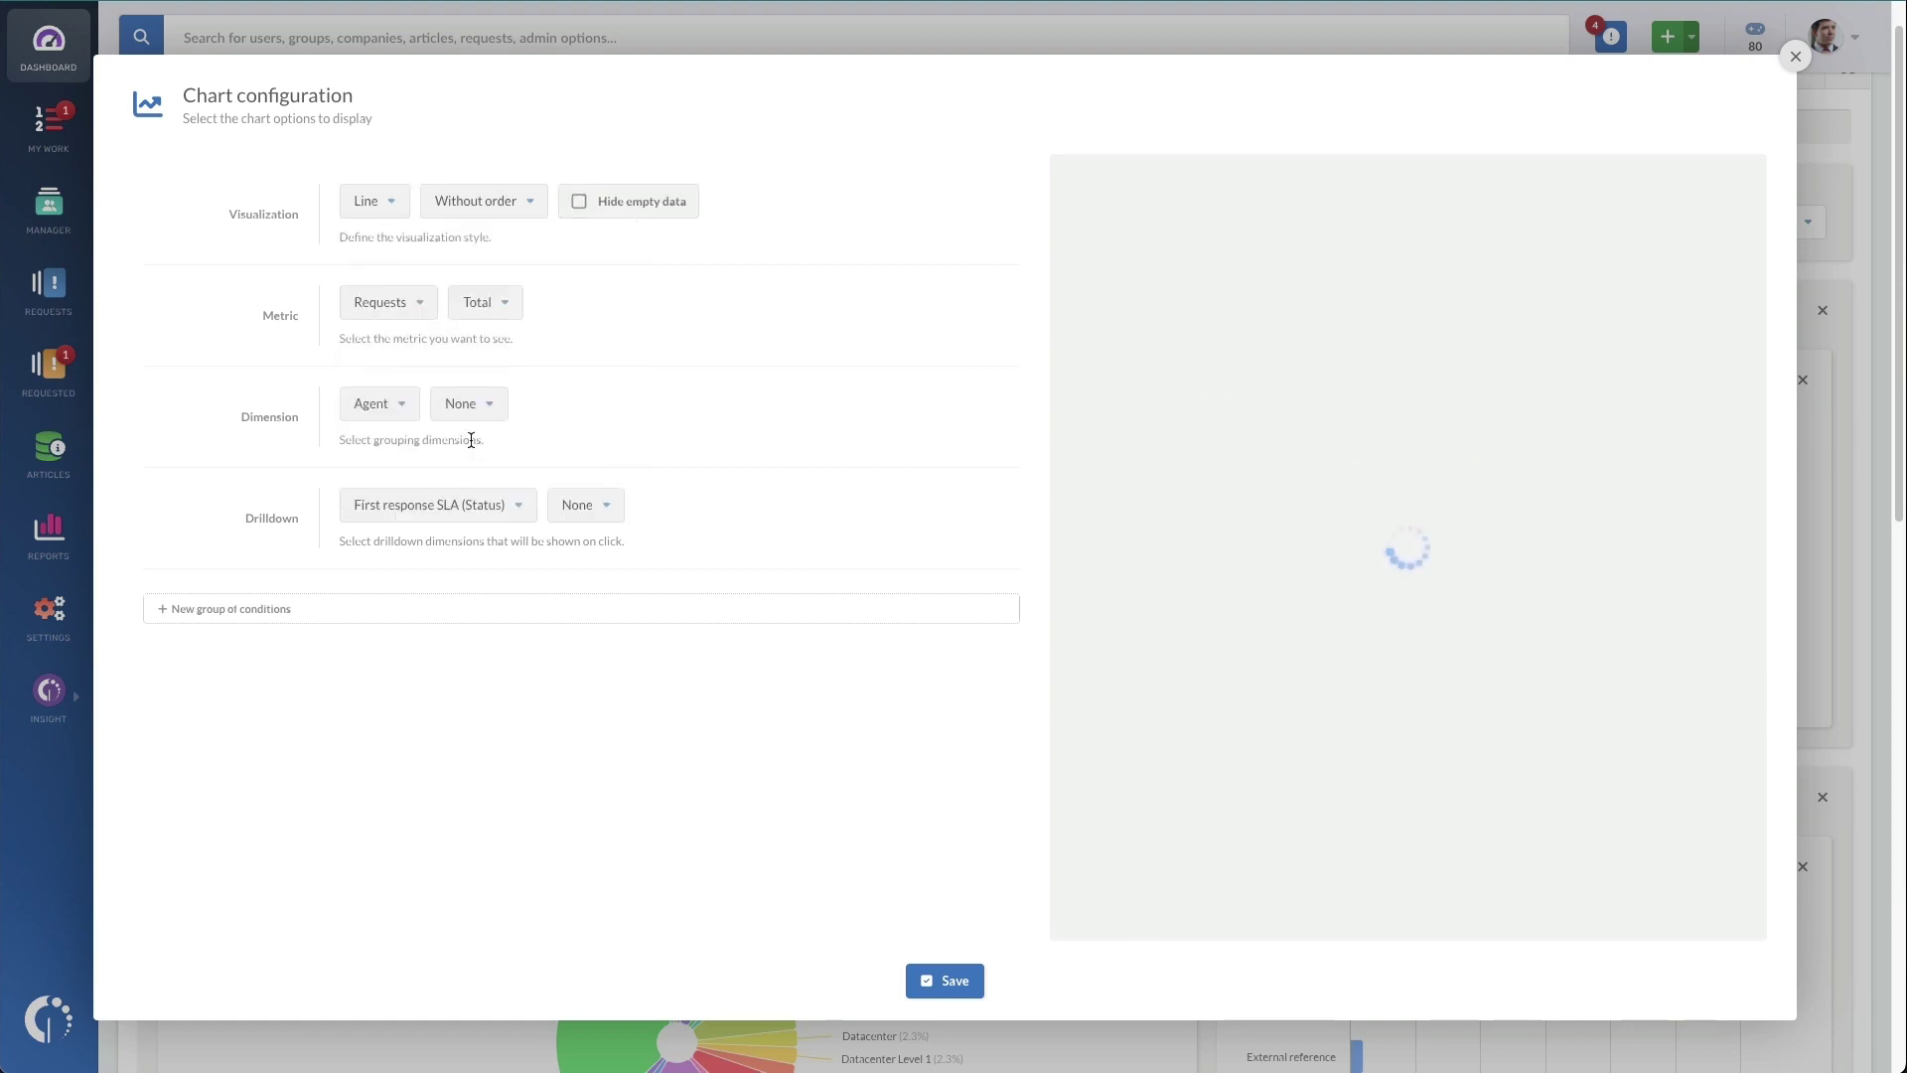
Step: Change the chart's visualization type to Pie
{"action": "left_click", "coordinate": [374, 201]}
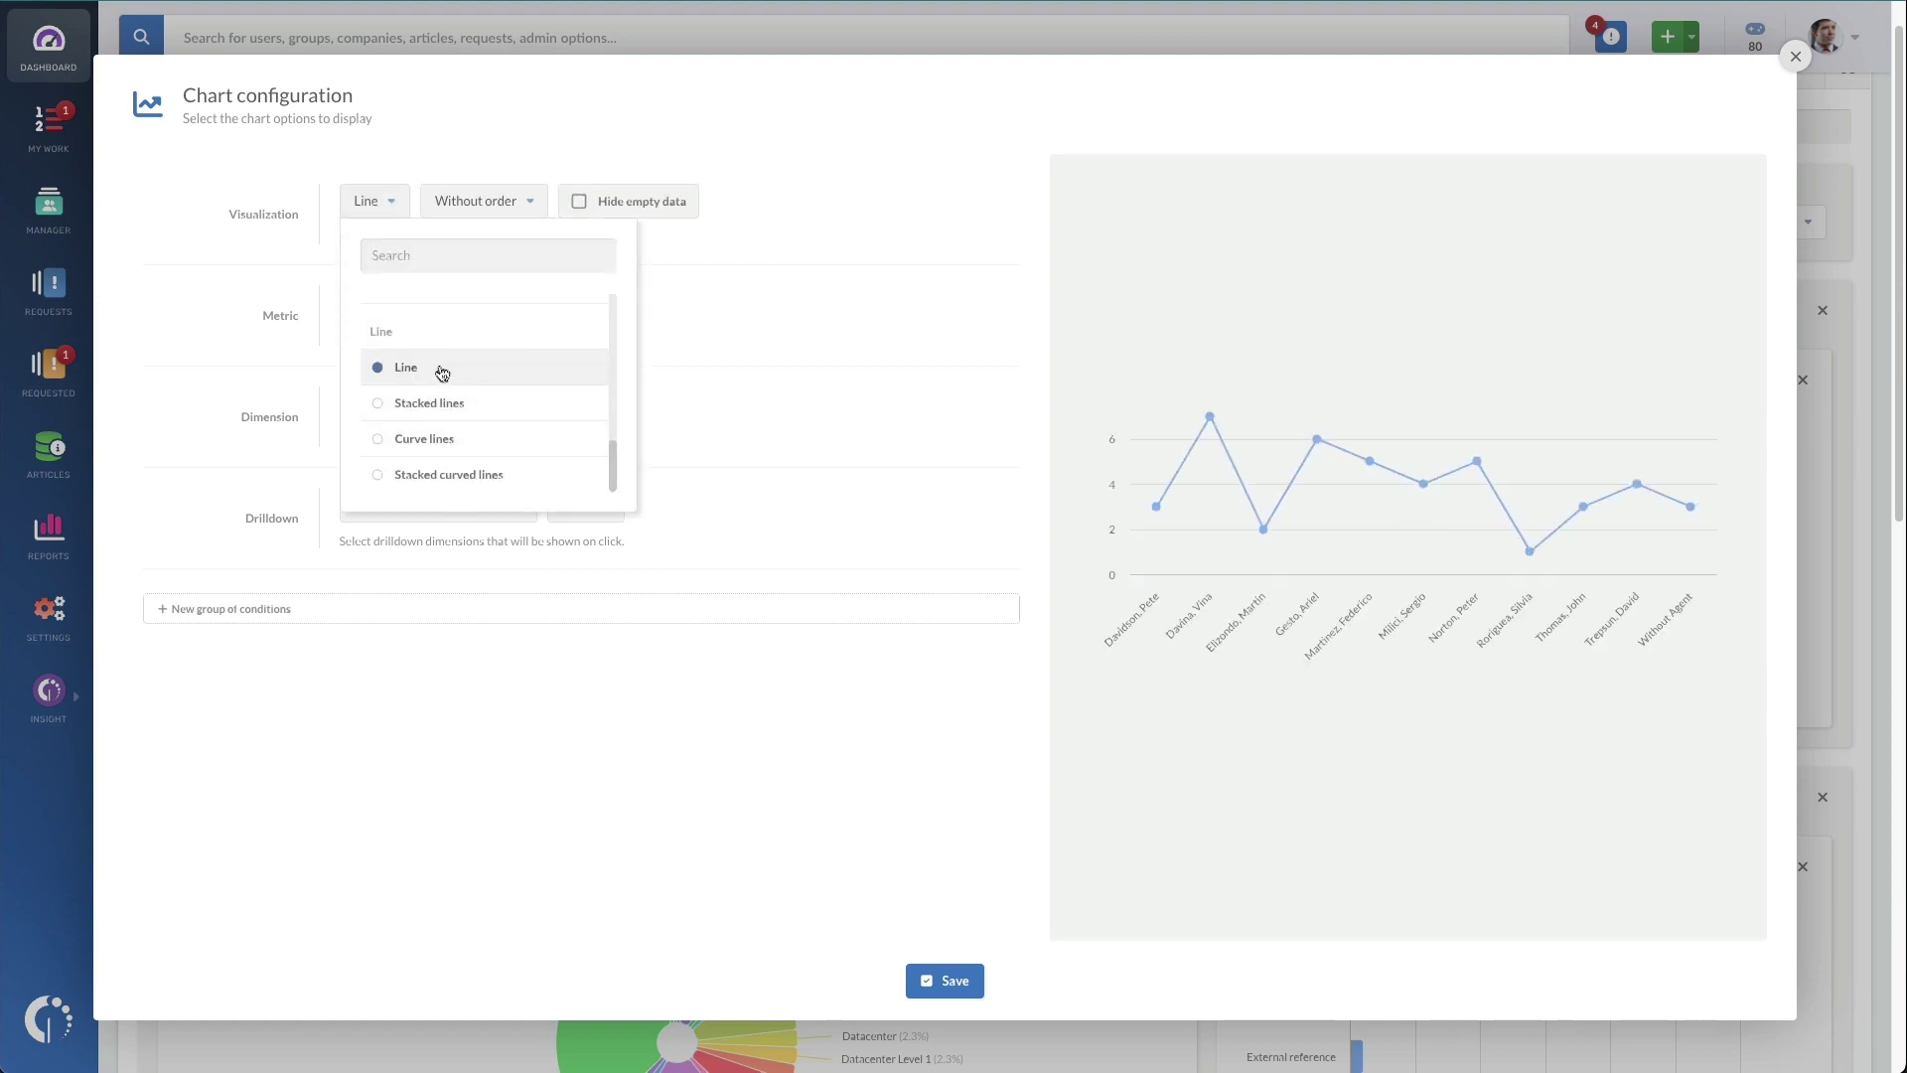
{"action": "scroll", "coordinate": [461, 438], "scroll_direction": "down", "scroll_amount": 2}
{"action": "scroll", "coordinate": [465, 437], "scroll_direction": "up", "scroll_amount": 4}
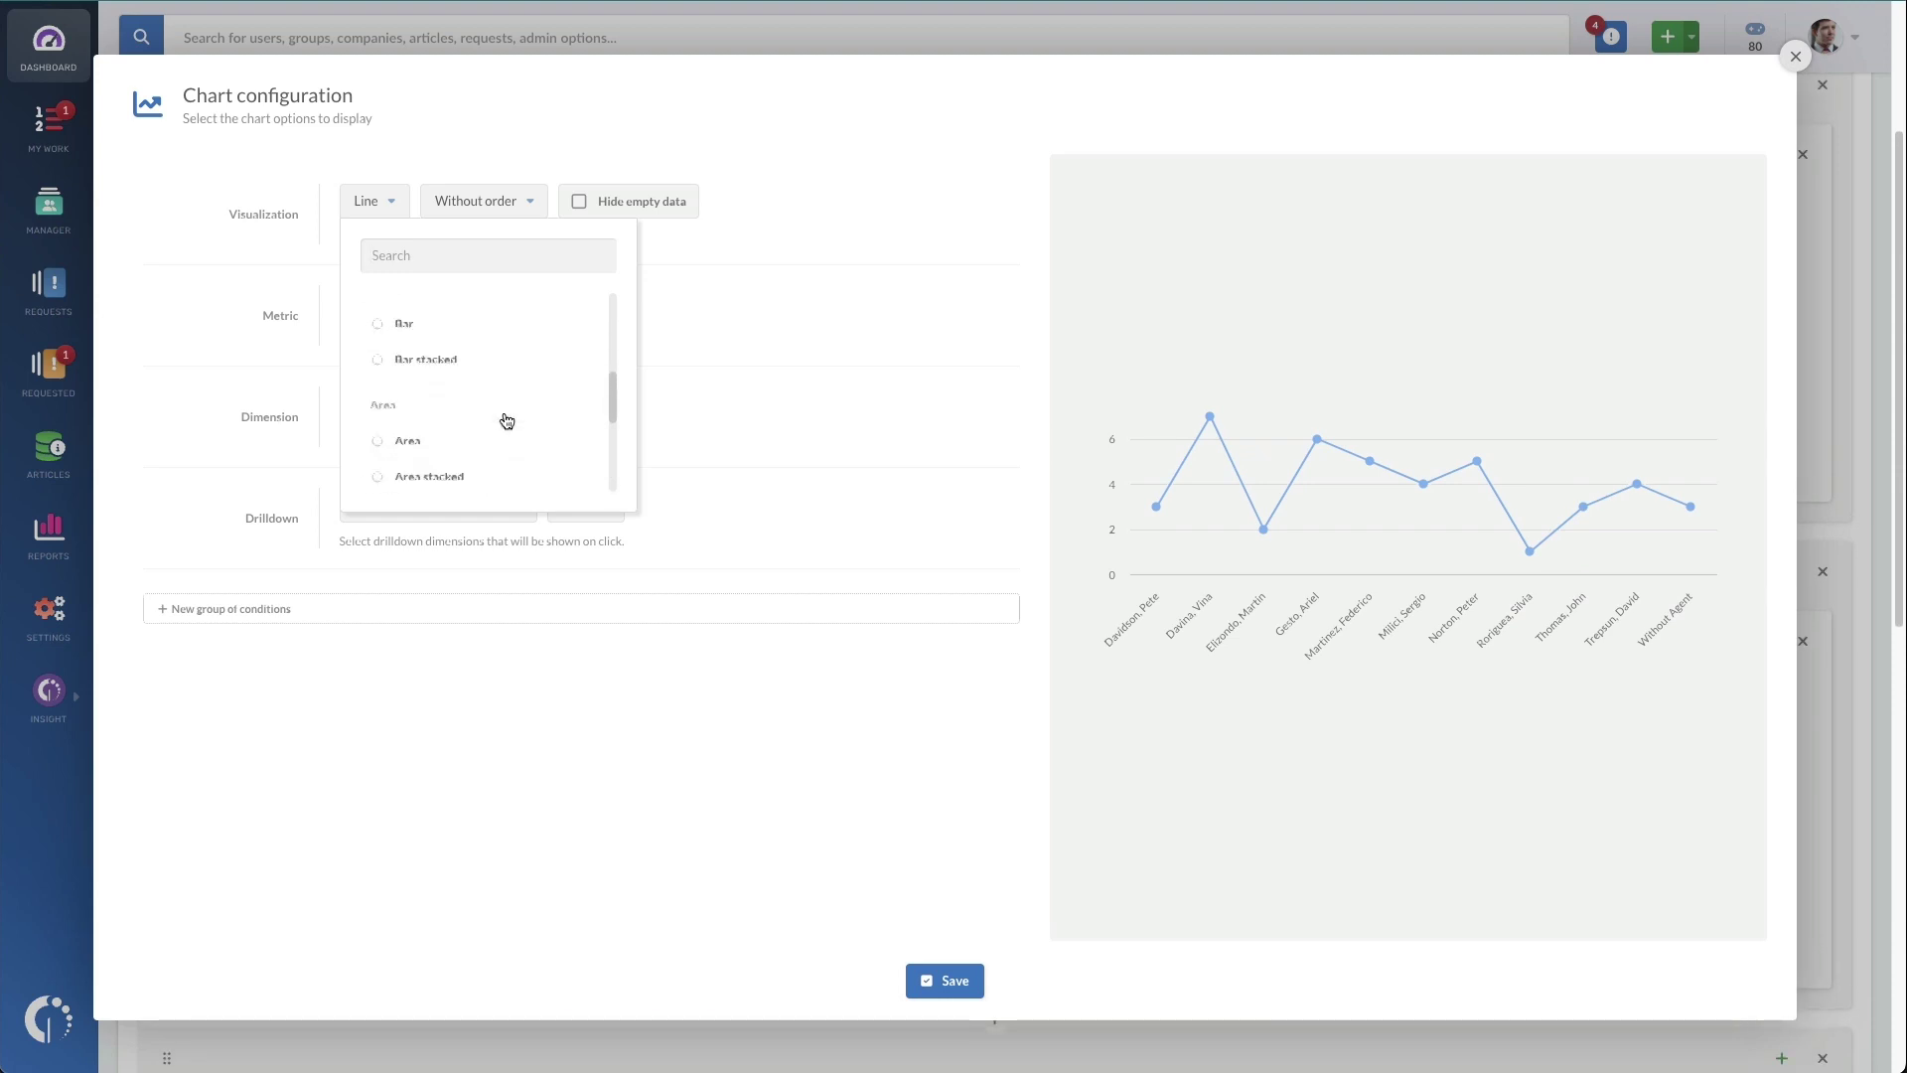
{"action": "scroll", "coordinate": [506, 421], "scroll_direction": "up", "scroll_amount": 3}
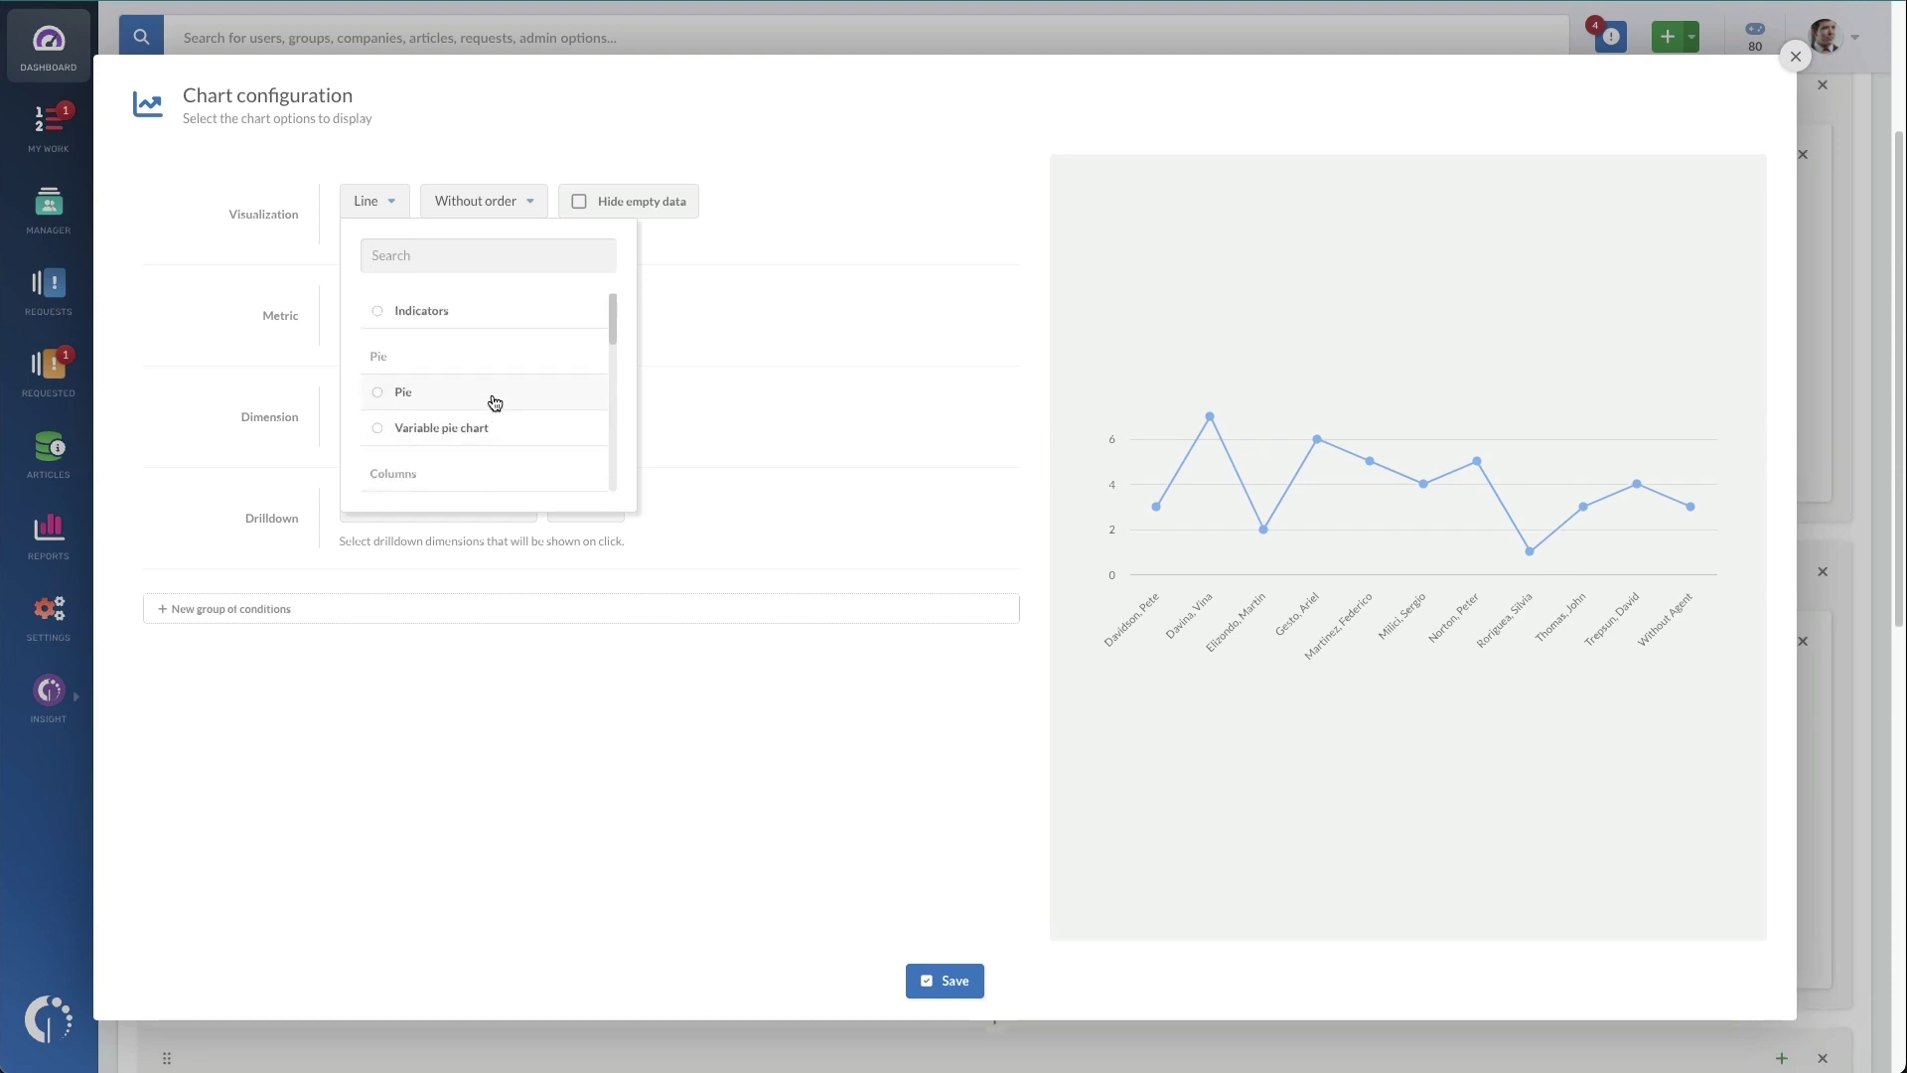
{"action": "left_click", "coordinate": [495, 397]}
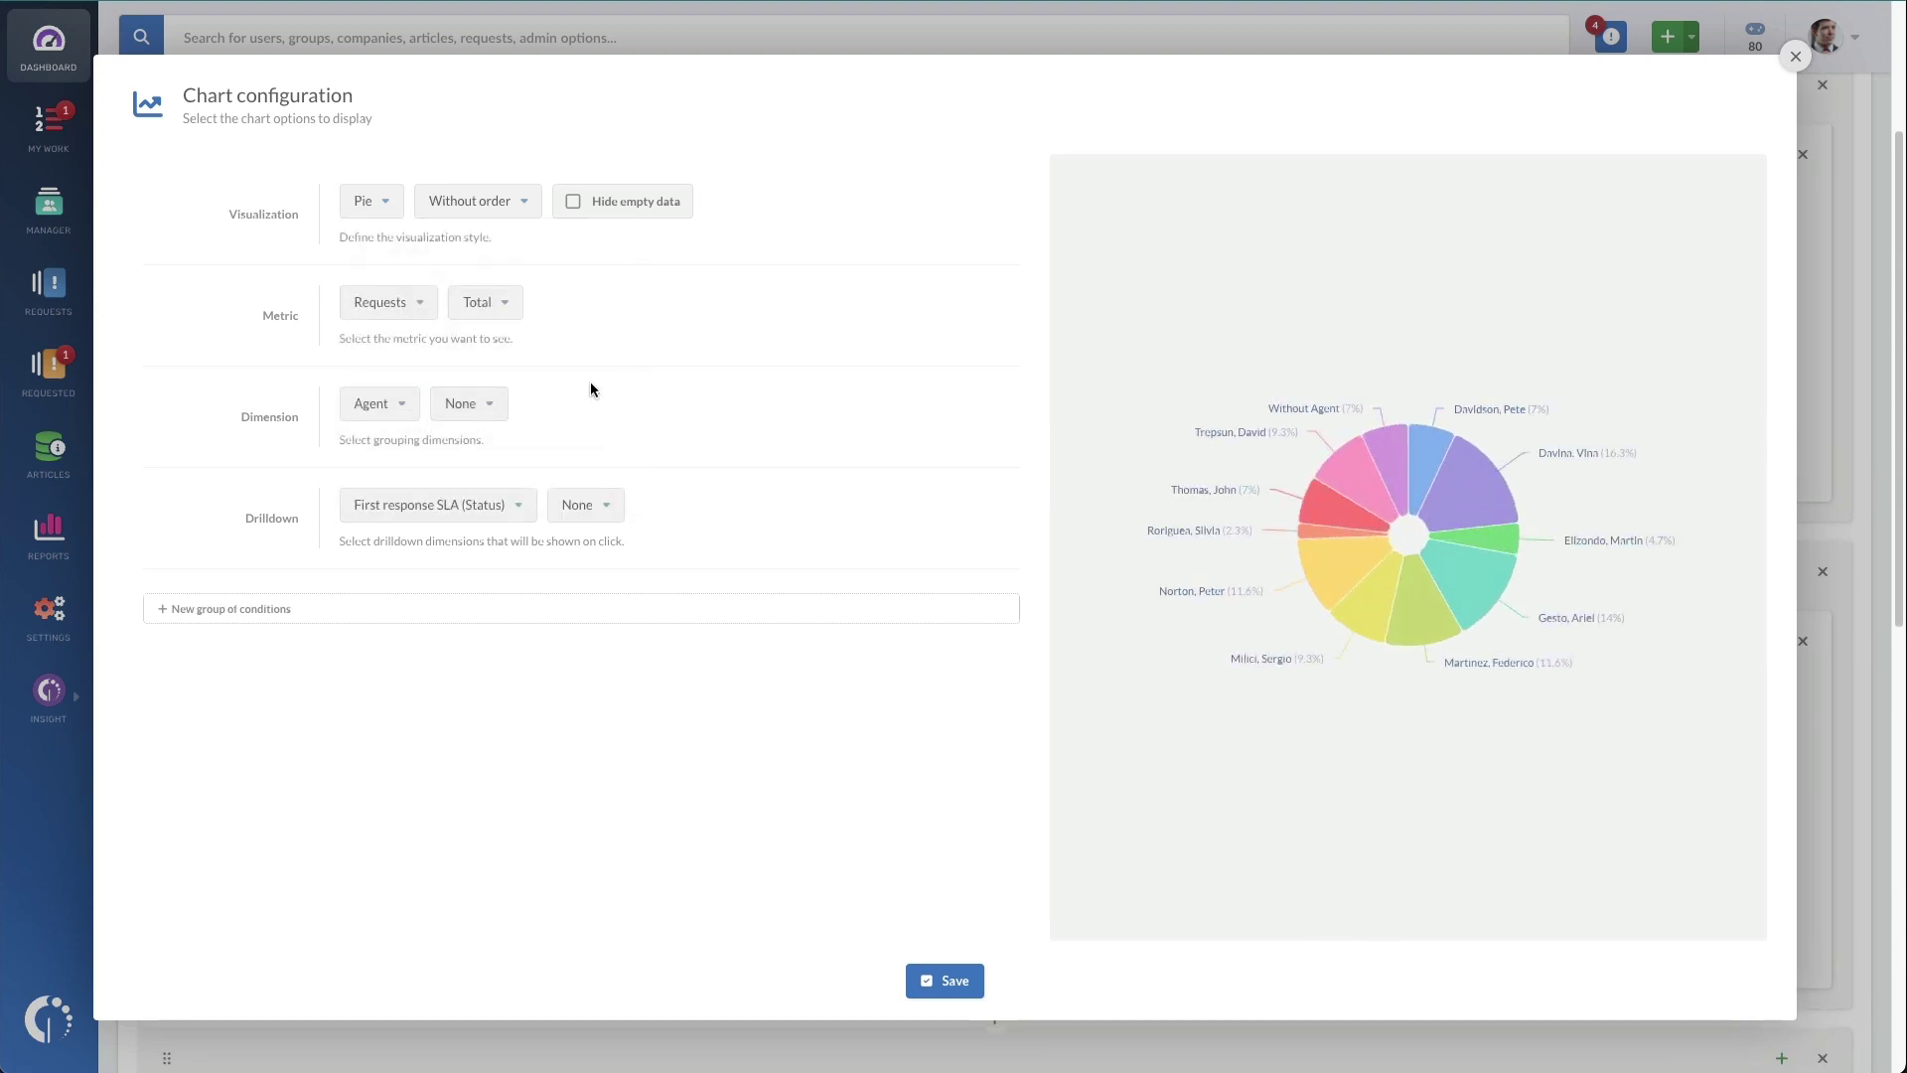
{"action": "scroll", "coordinate": [413, 671], "scroll_direction": "down", "scroll_amount": 2}
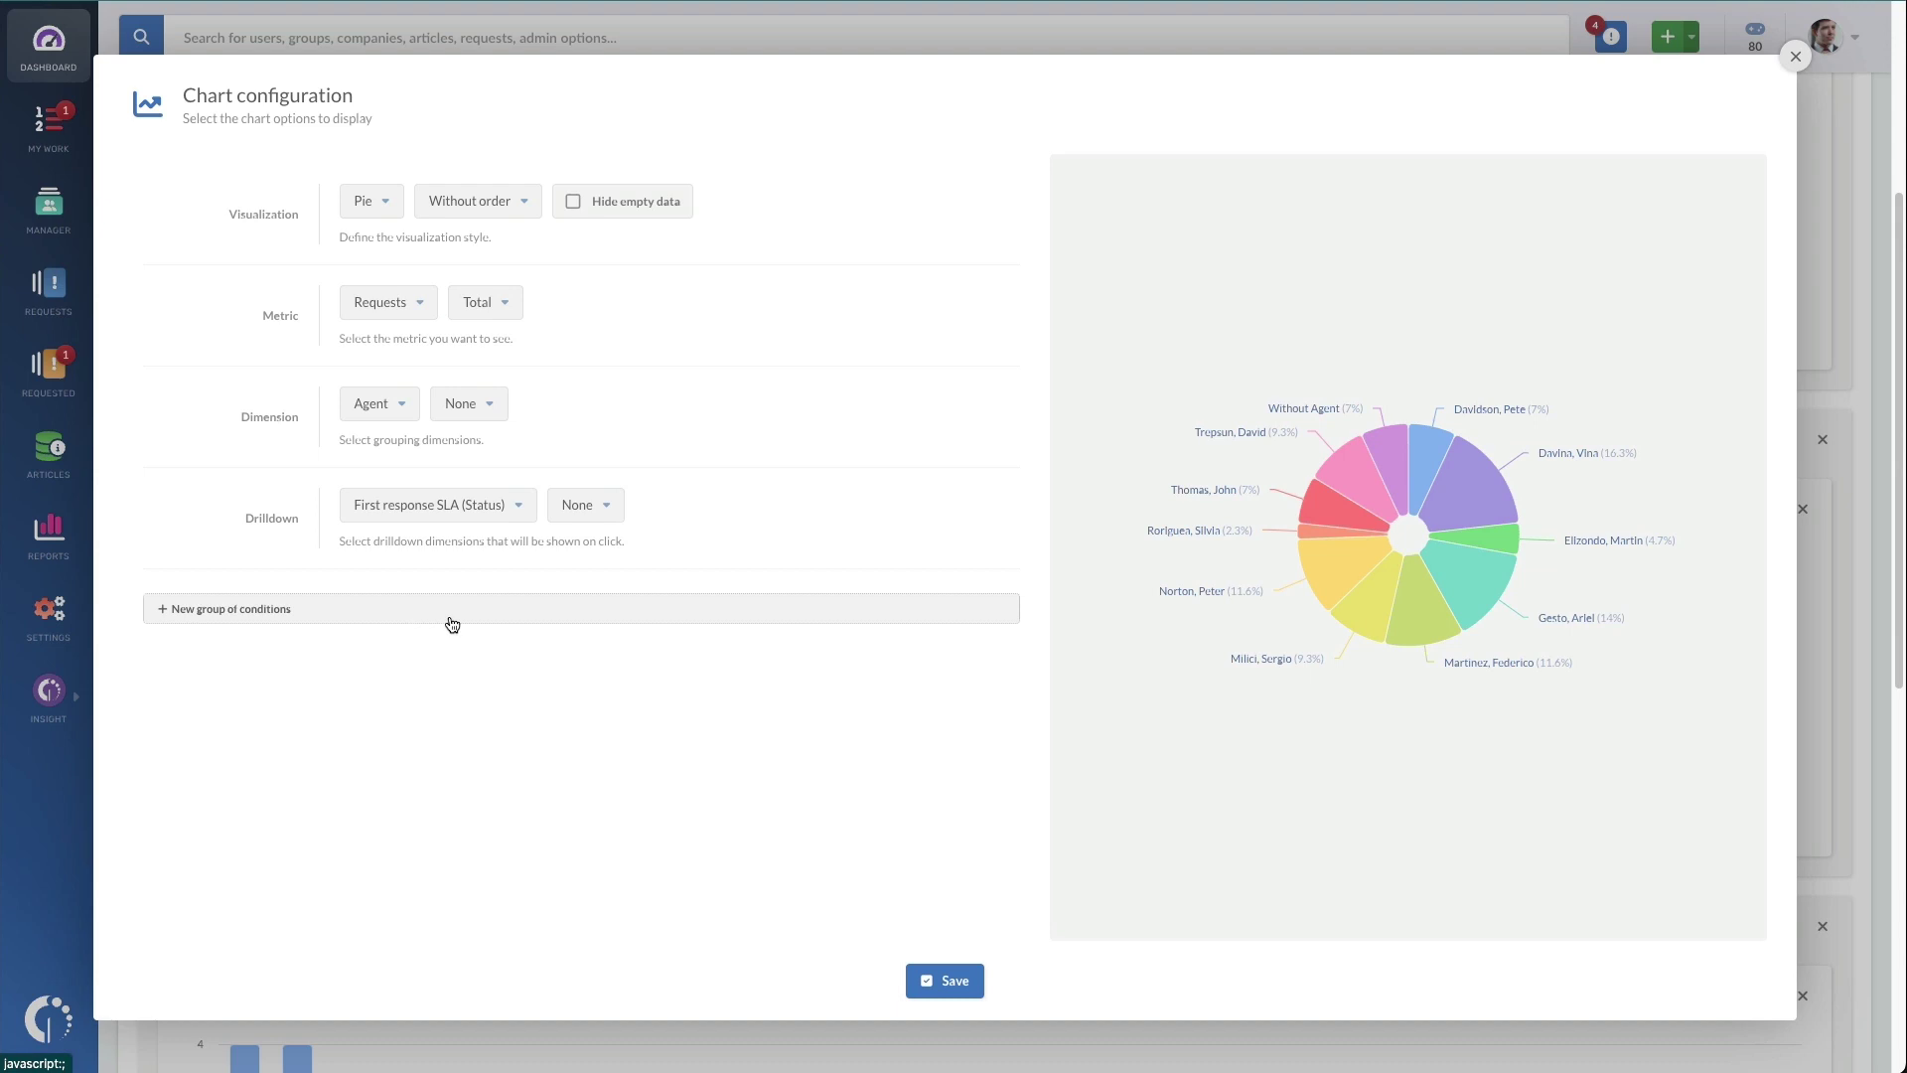
Step: Add a condition group filtering Creation date is or is before 2024-01-01
{"action": "mouse_move", "coordinate": [1319, 647]}
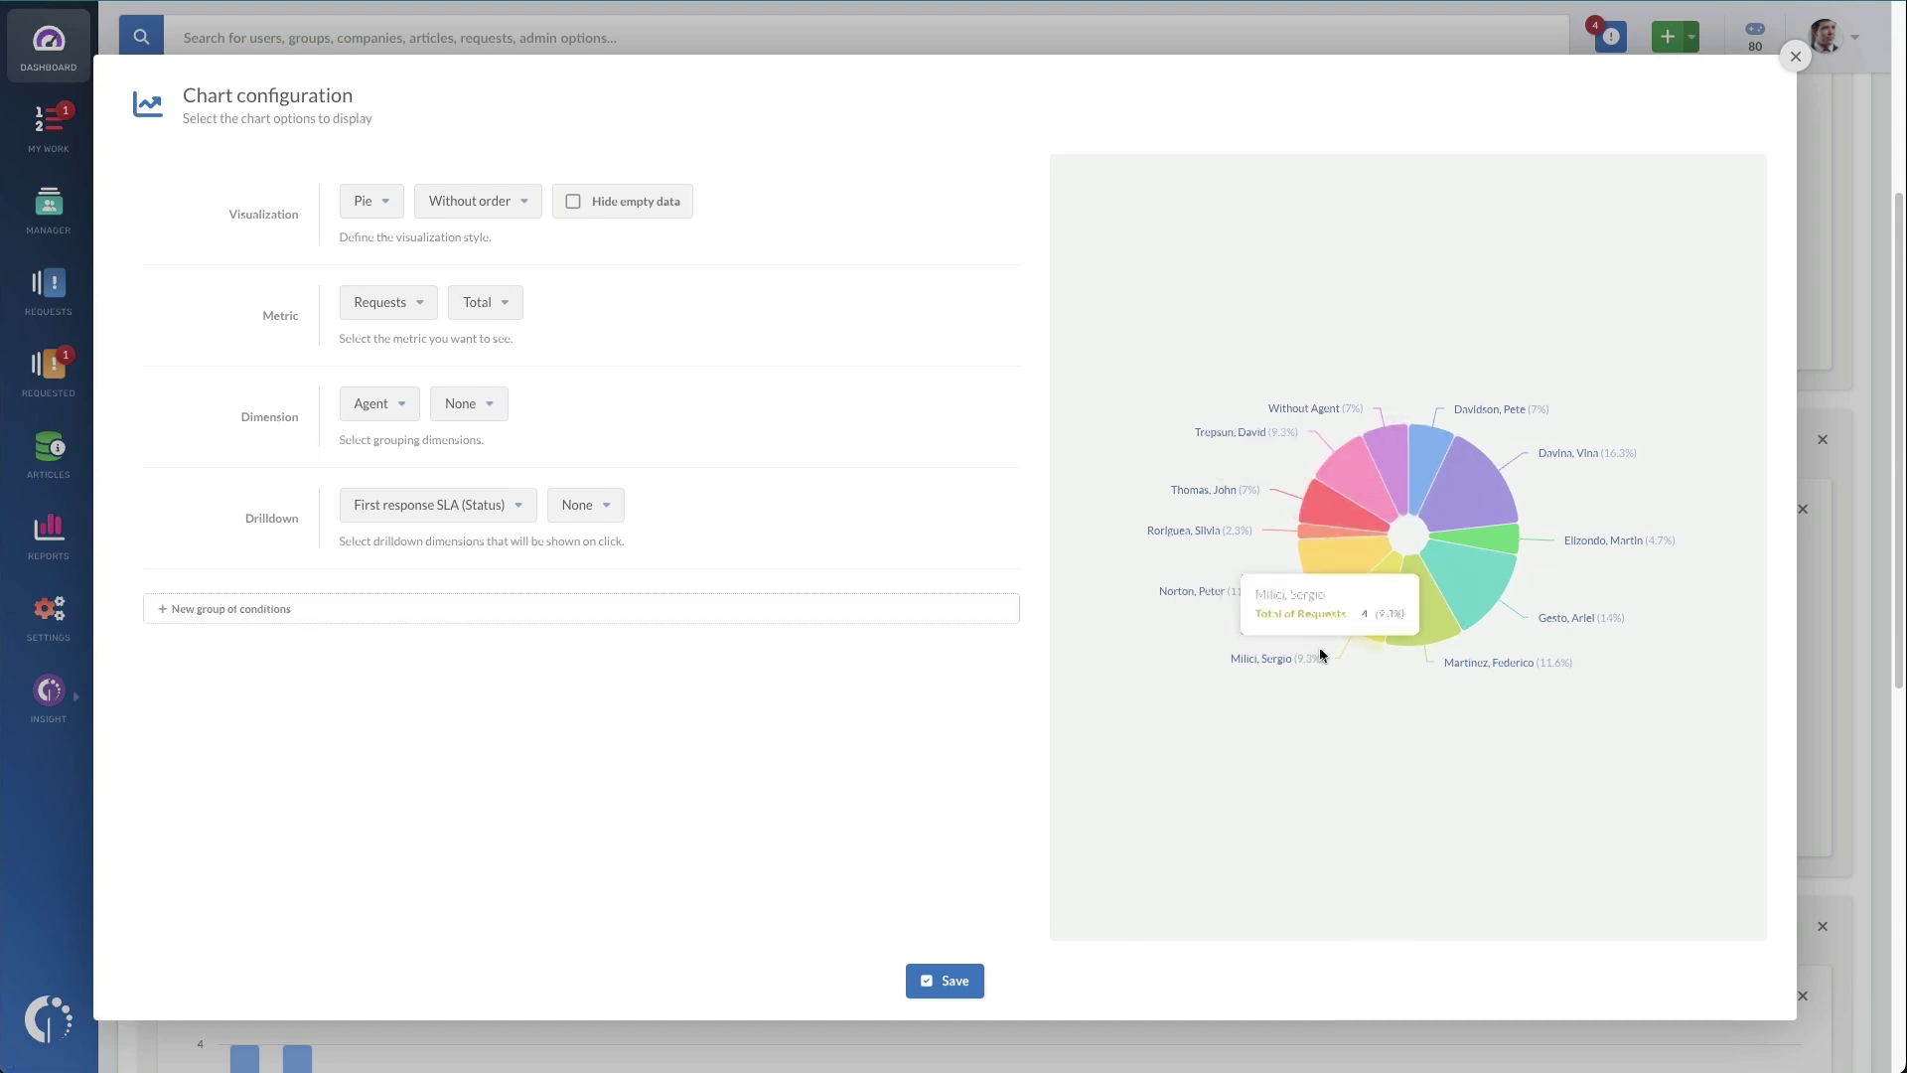
{"action": "left_click", "coordinate": [487, 612]}
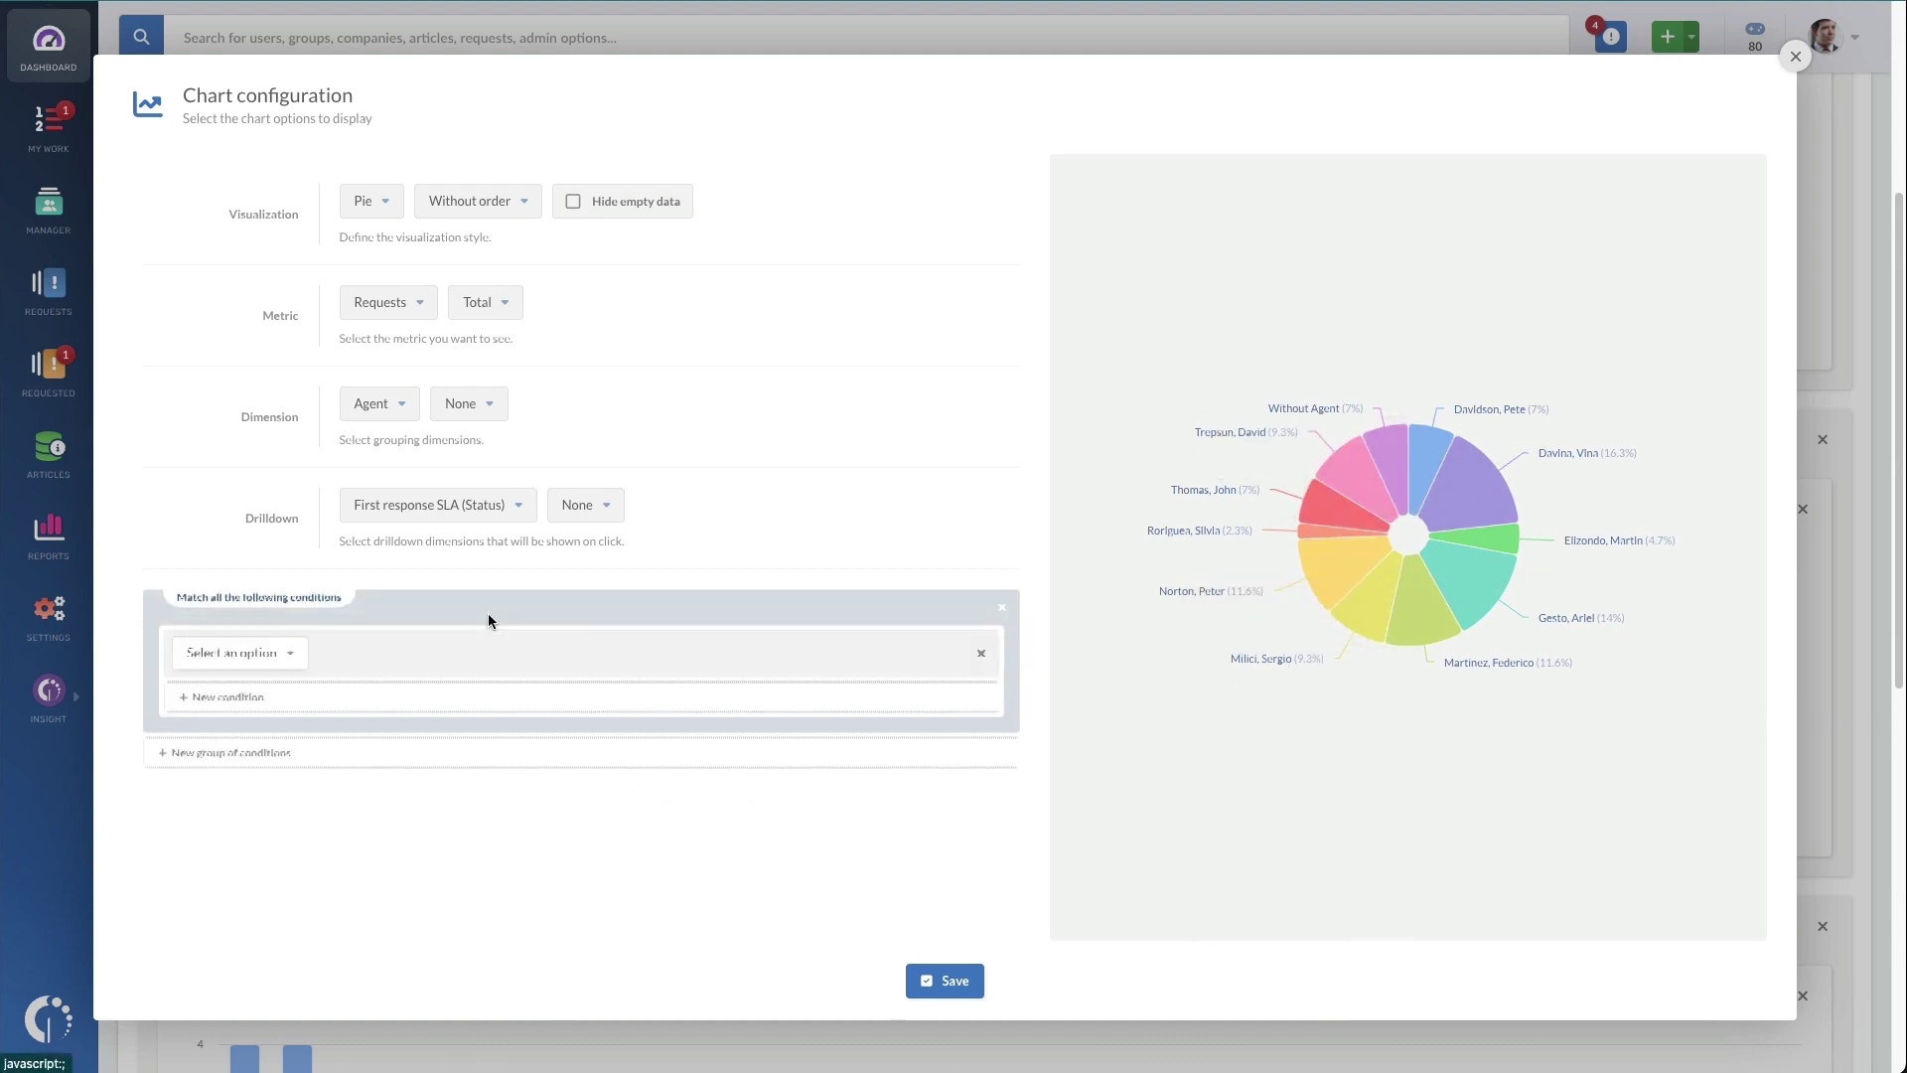
{"action": "left_click", "coordinate": [256, 655]}
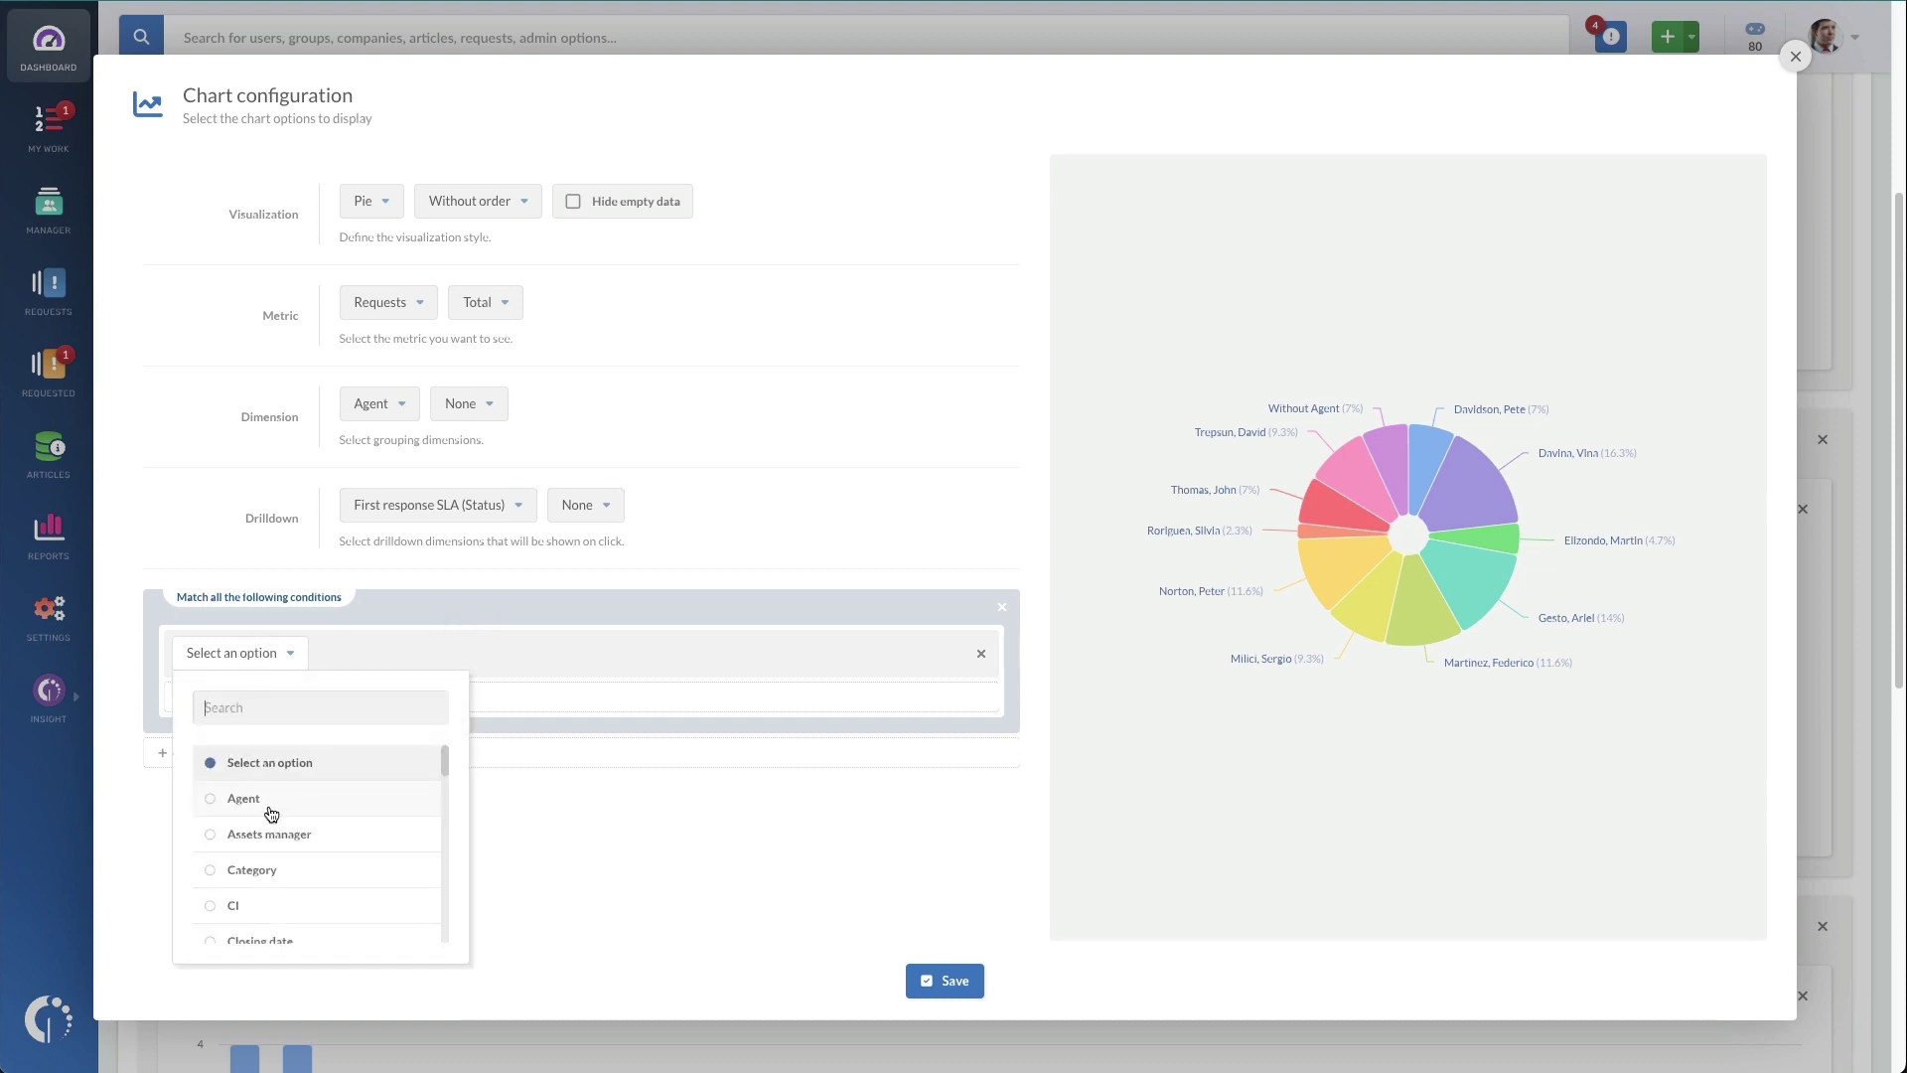
{"action": "scroll", "coordinate": [270, 815], "scroll_direction": "down", "scroll_amount": 3}
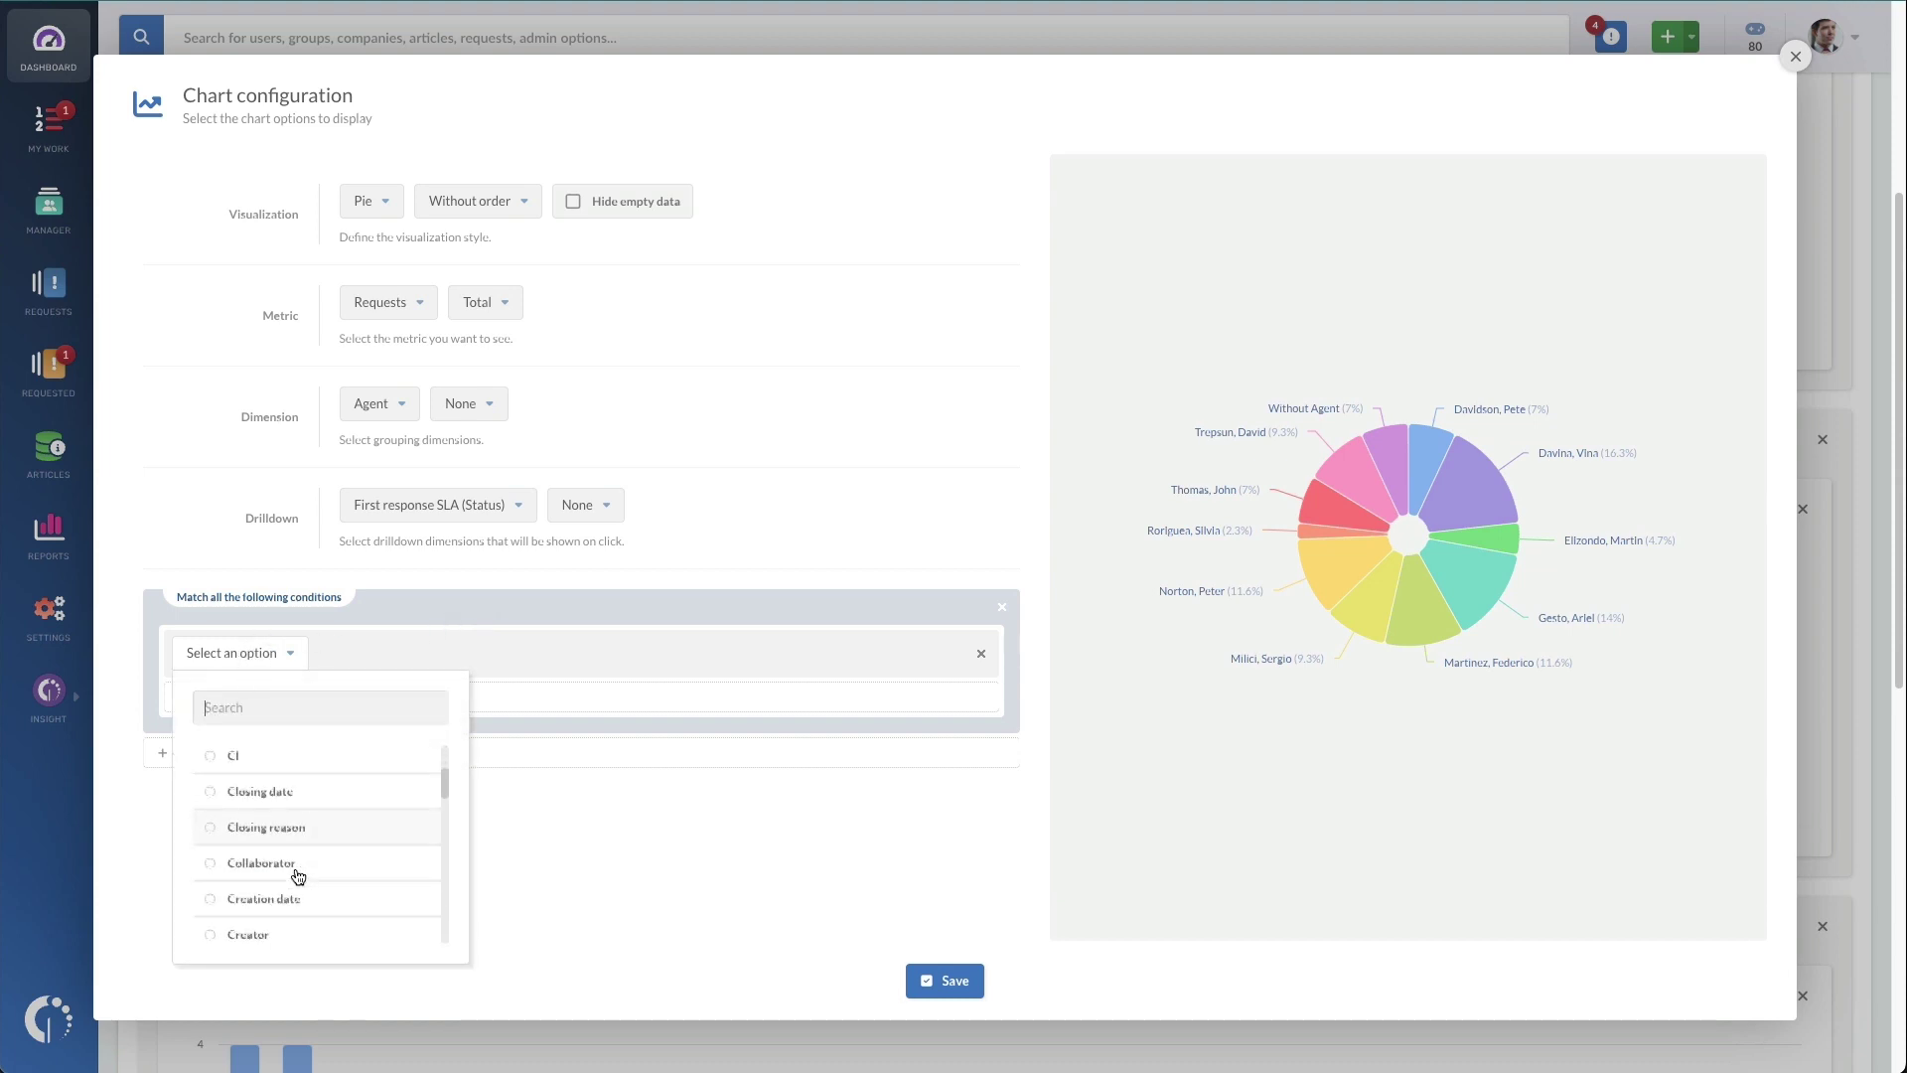
{"action": "scroll", "coordinate": [298, 876], "scroll_direction": "down", "scroll_amount": 1}
{"action": "left_click", "coordinate": [296, 852]}
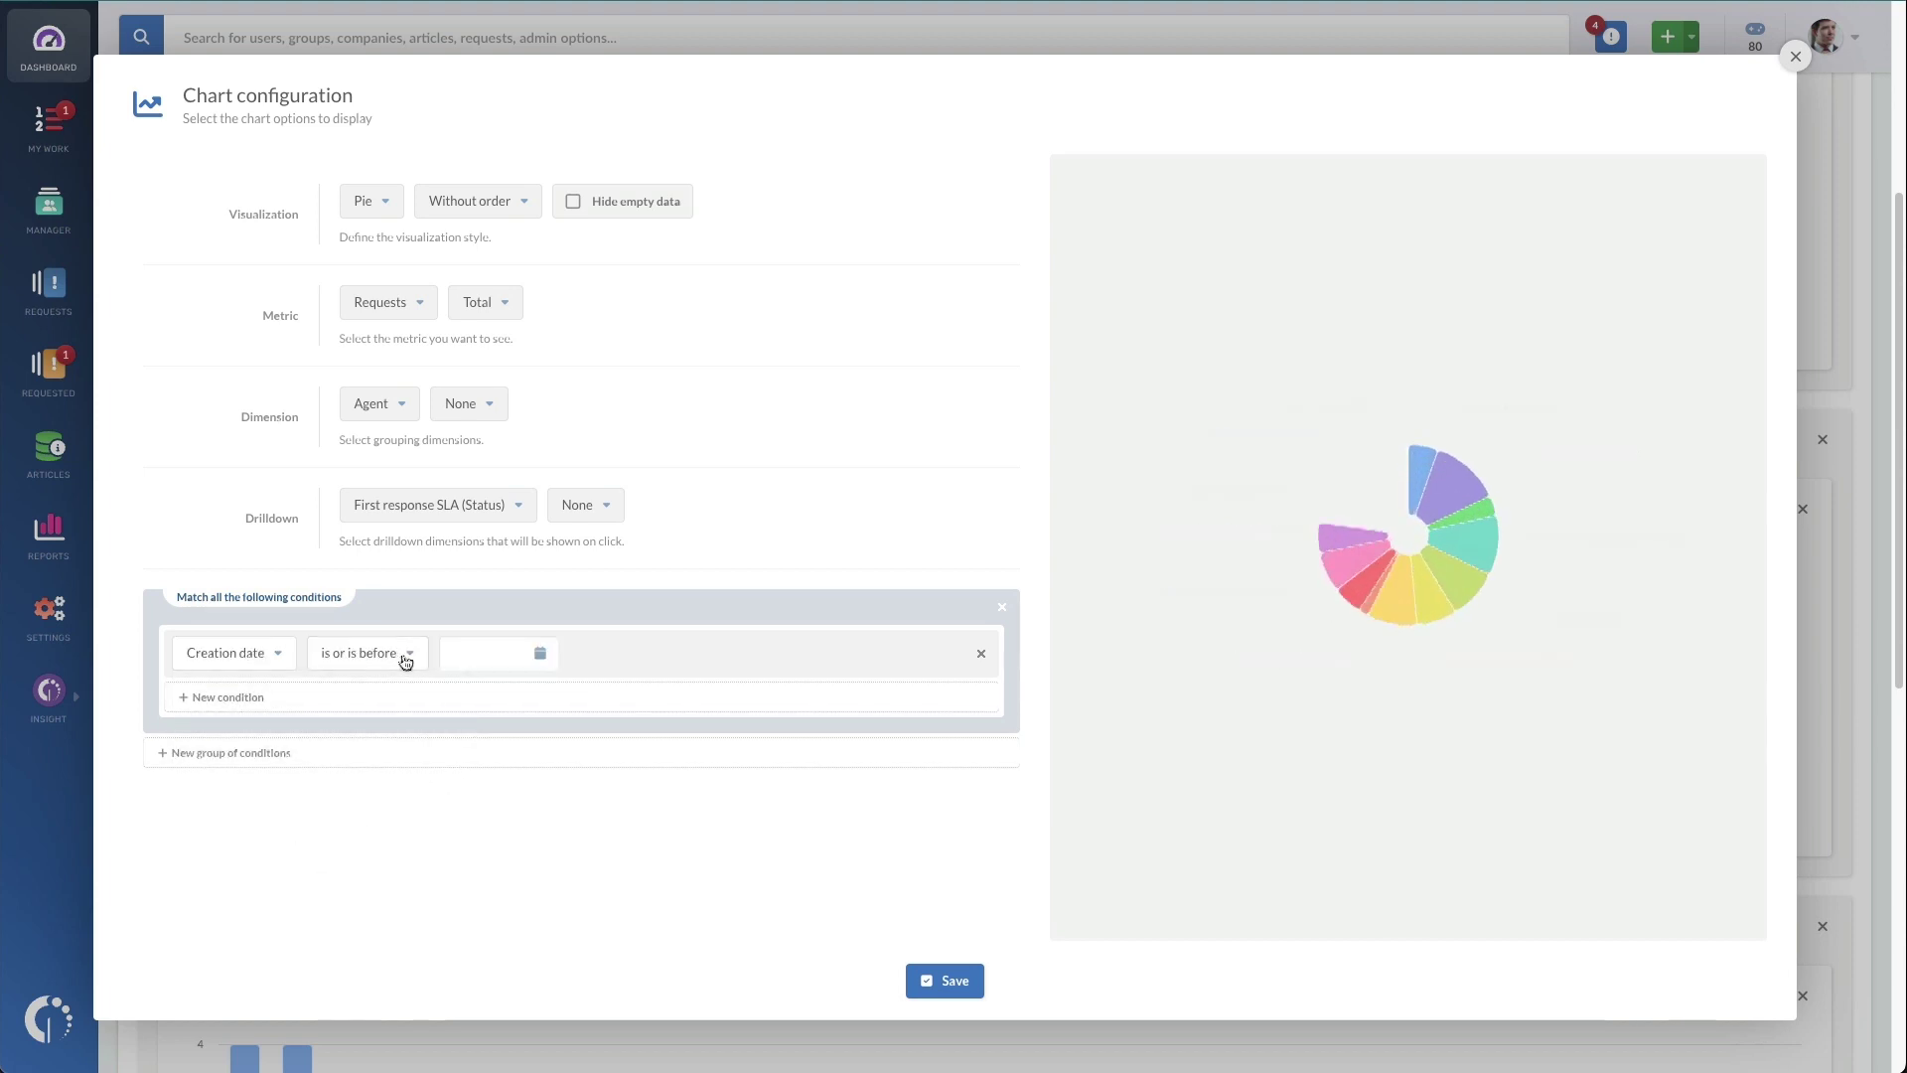
{"action": "left_click", "coordinate": [543, 658]}
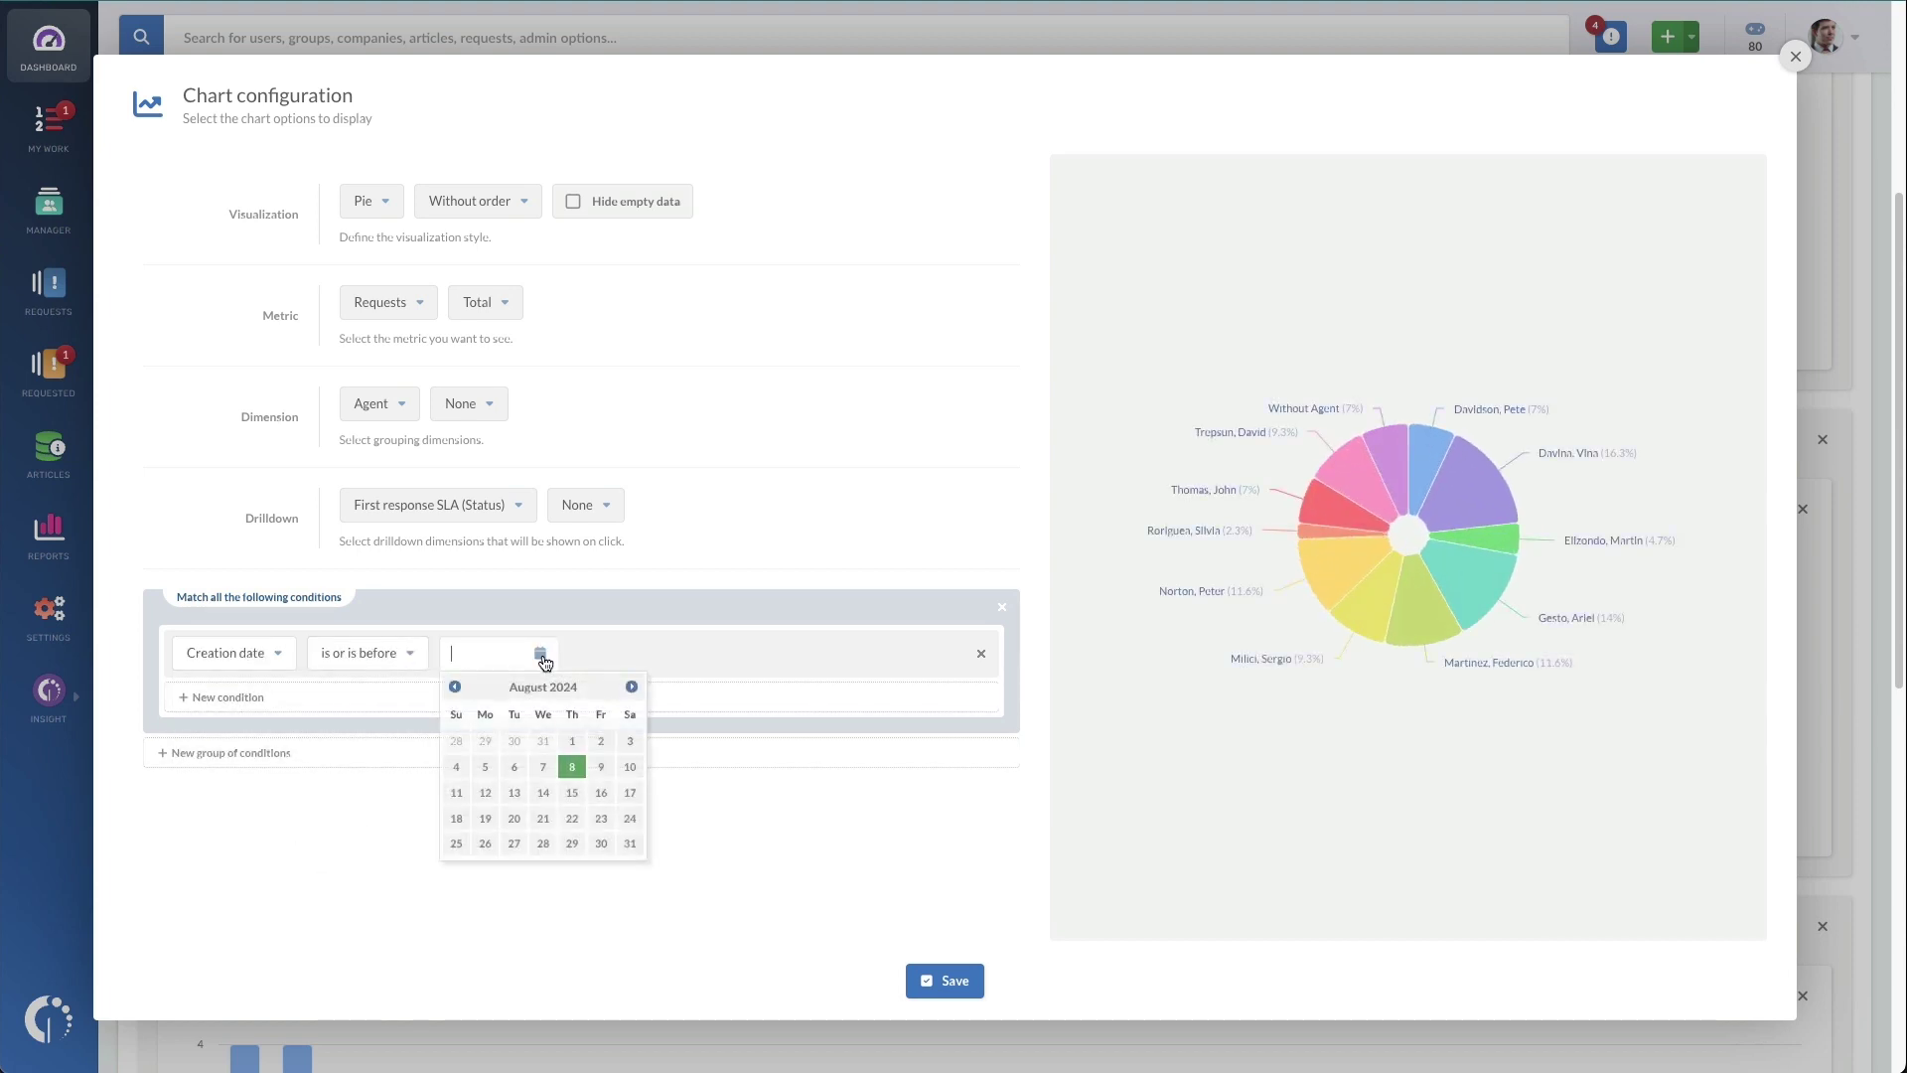
{"action": "left_click", "coordinate": [455, 688]}
{"action": "left_click", "coordinate": [455, 686]}
{"action": "left_click", "coordinate": [455, 686]}
{"action": "left_click", "coordinate": [455, 686]}
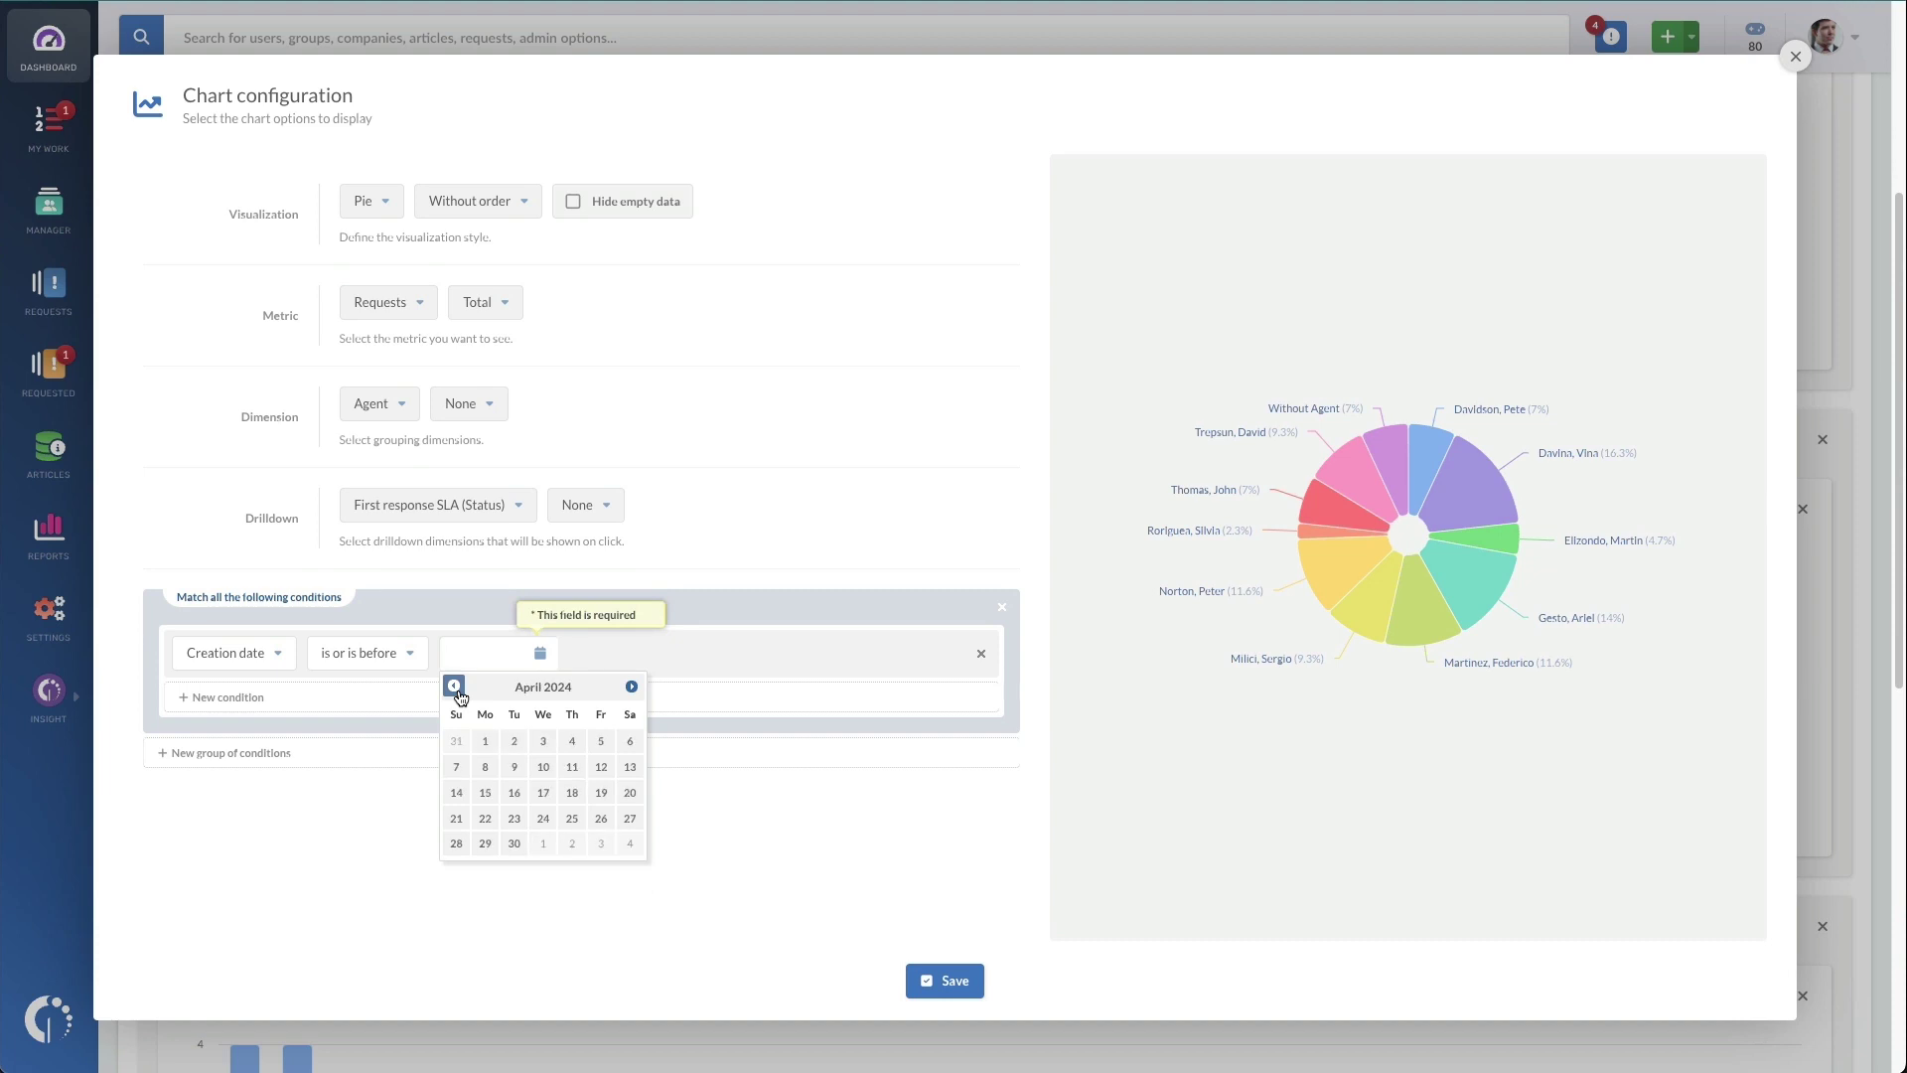
{"action": "left_click", "coordinate": [455, 686]}
{"action": "left_click", "coordinate": [455, 686]}
{"action": "left_click", "coordinate": [455, 686]}
{"action": "left_click", "coordinate": [484, 740]}
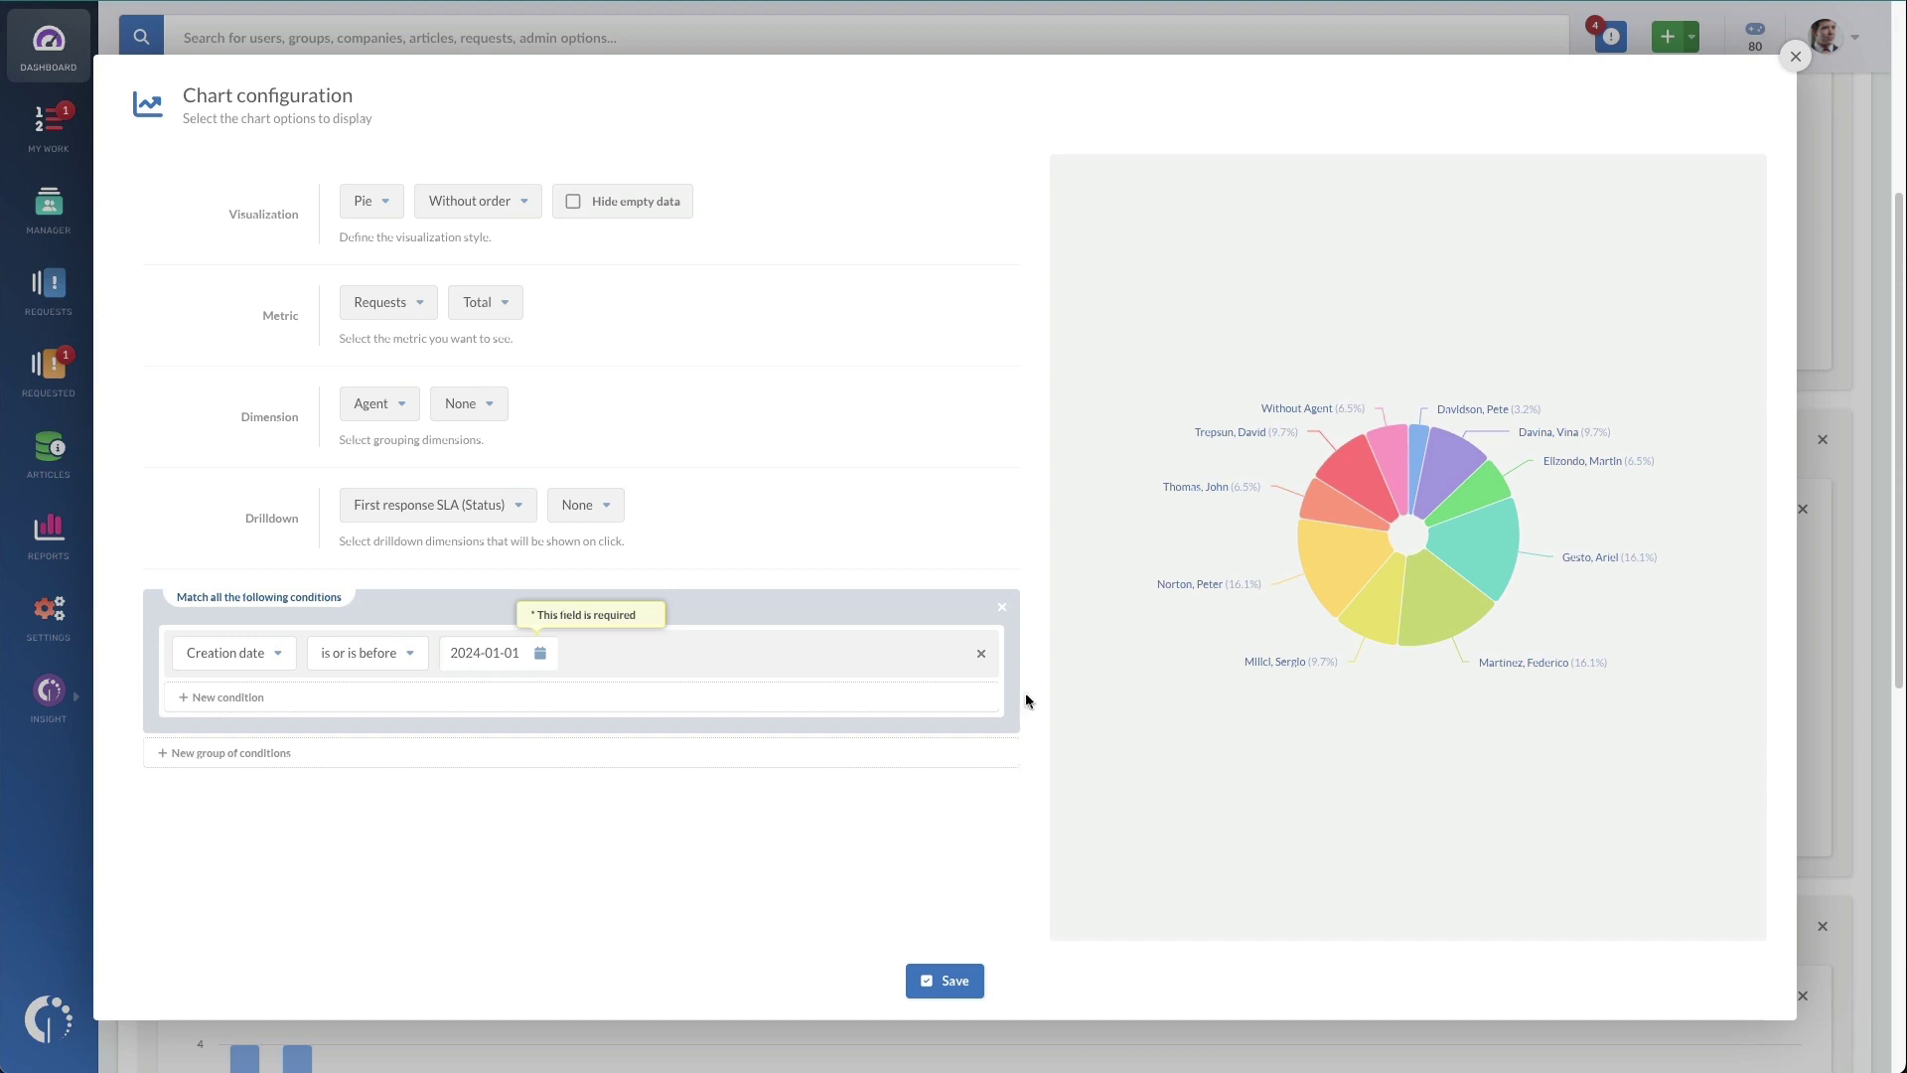
Step: Delete the Creation date condition and its group, then save the widget to the dashboard
{"action": "left_click", "coordinate": [981, 655]}
{"action": "left_click", "coordinate": [1003, 611]}
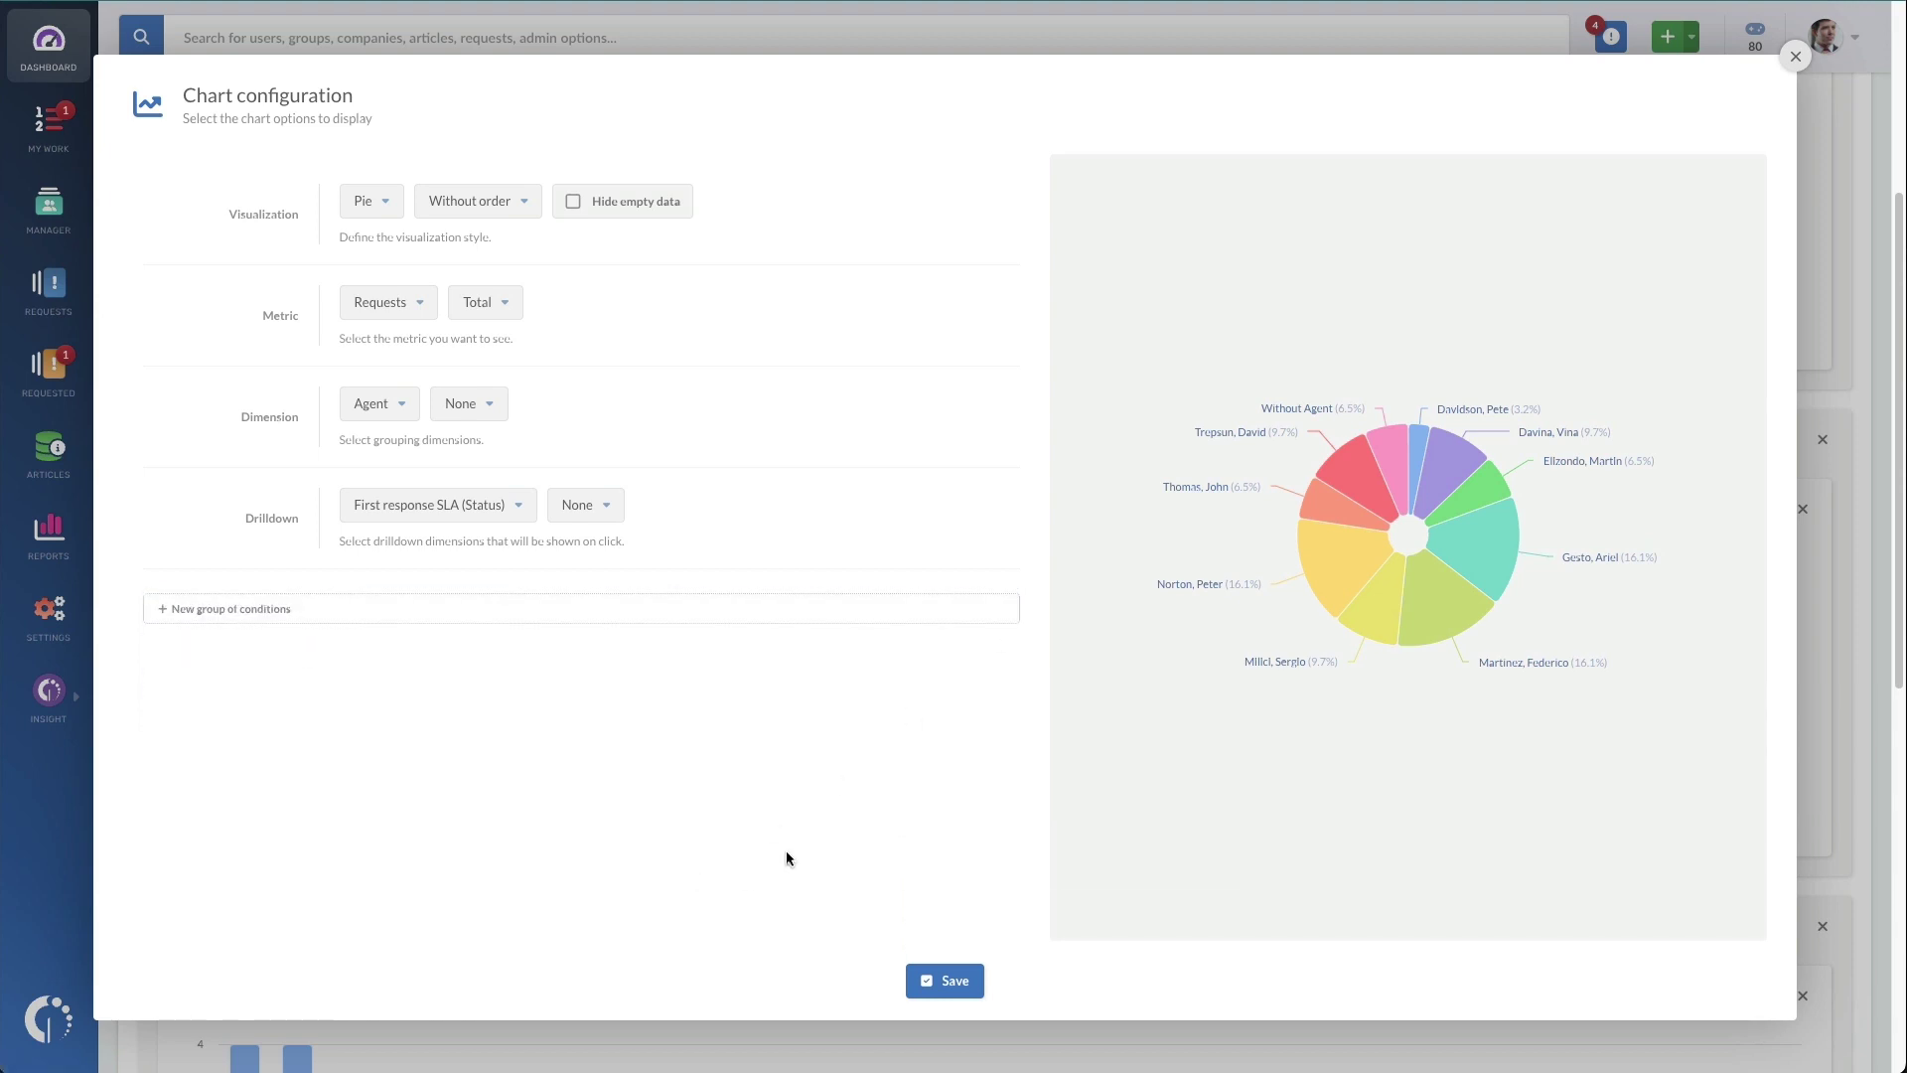
{"action": "left_click", "coordinate": [955, 987]}
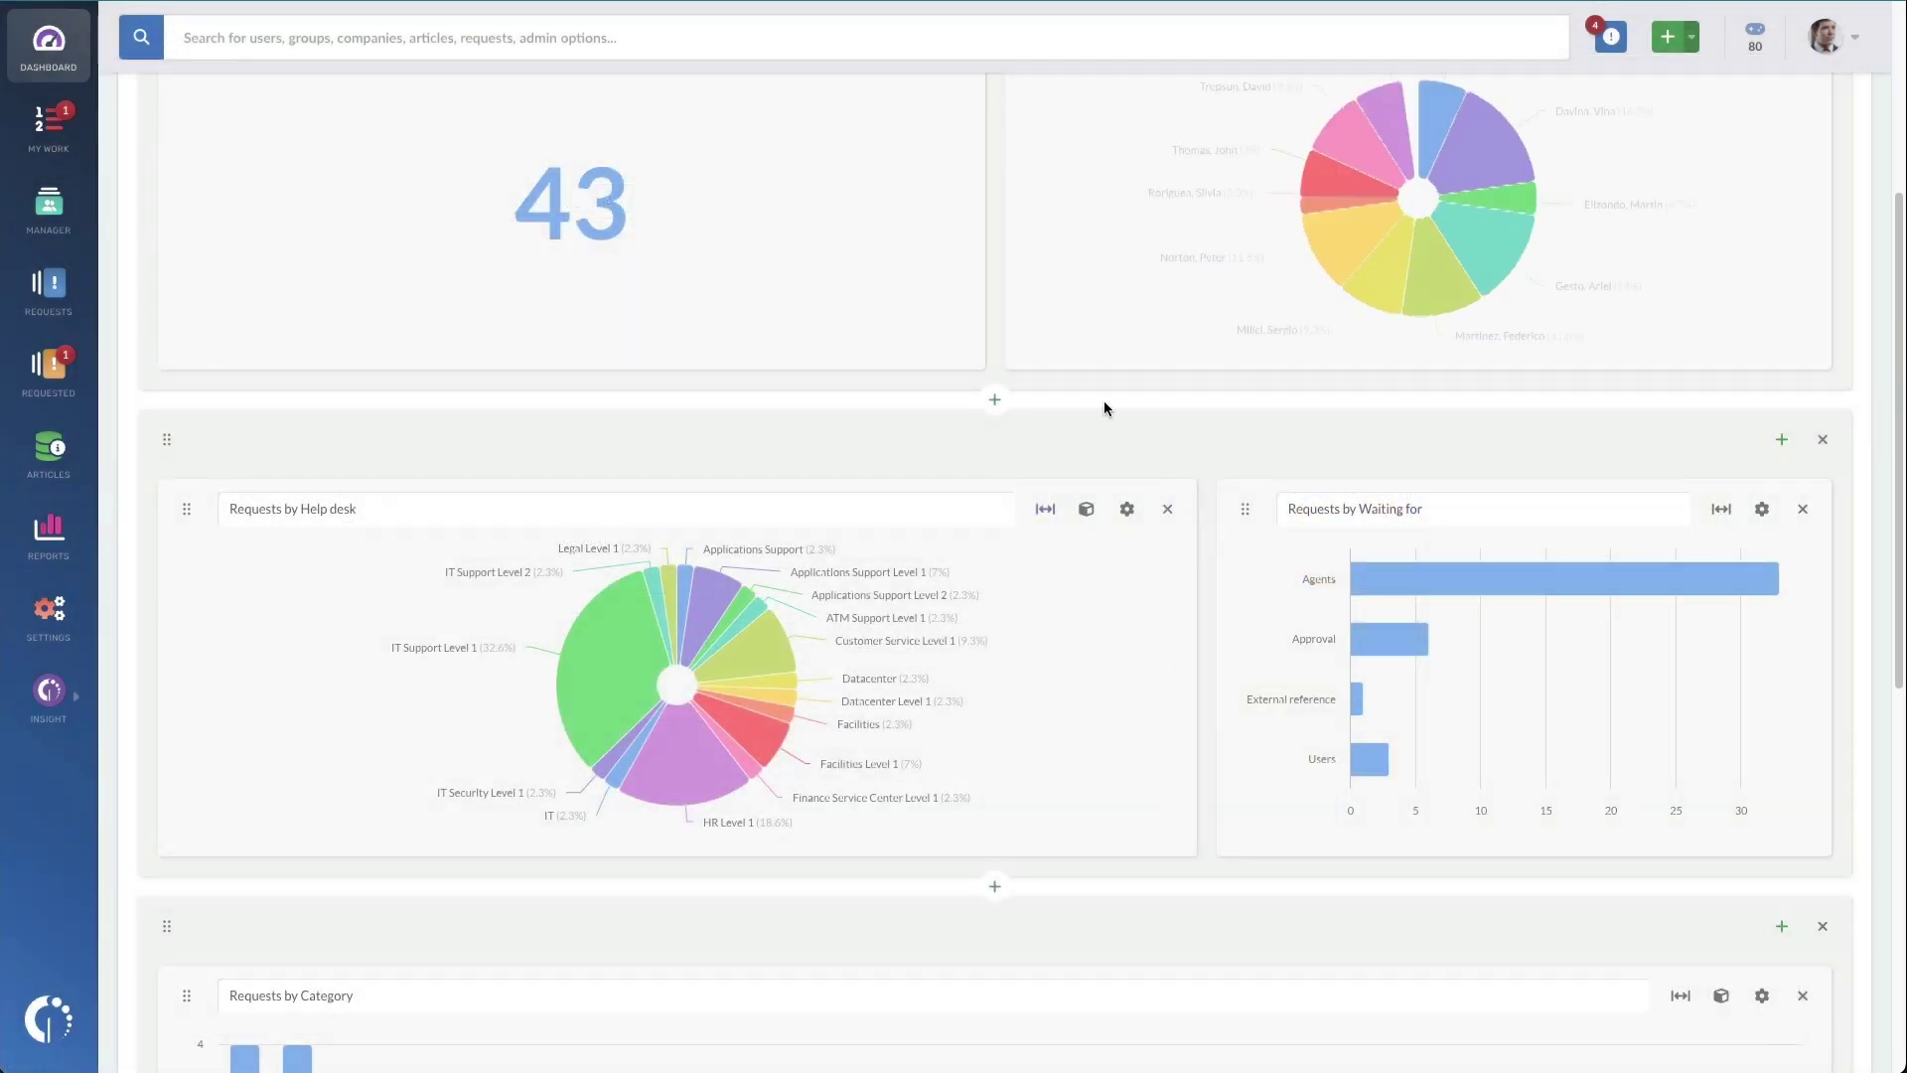
Step: Drill into one agent's slice to show its Expired 66.7% / Correct 33.3% first response SLA split
{"action": "scroll", "coordinate": [1102, 407], "scroll_direction": "up", "scroll_amount": 2}
{"action": "scroll", "coordinate": [1102, 414], "scroll_direction": "up", "scroll_amount": 2}
{"action": "mouse_move", "coordinate": [1196, 542]}
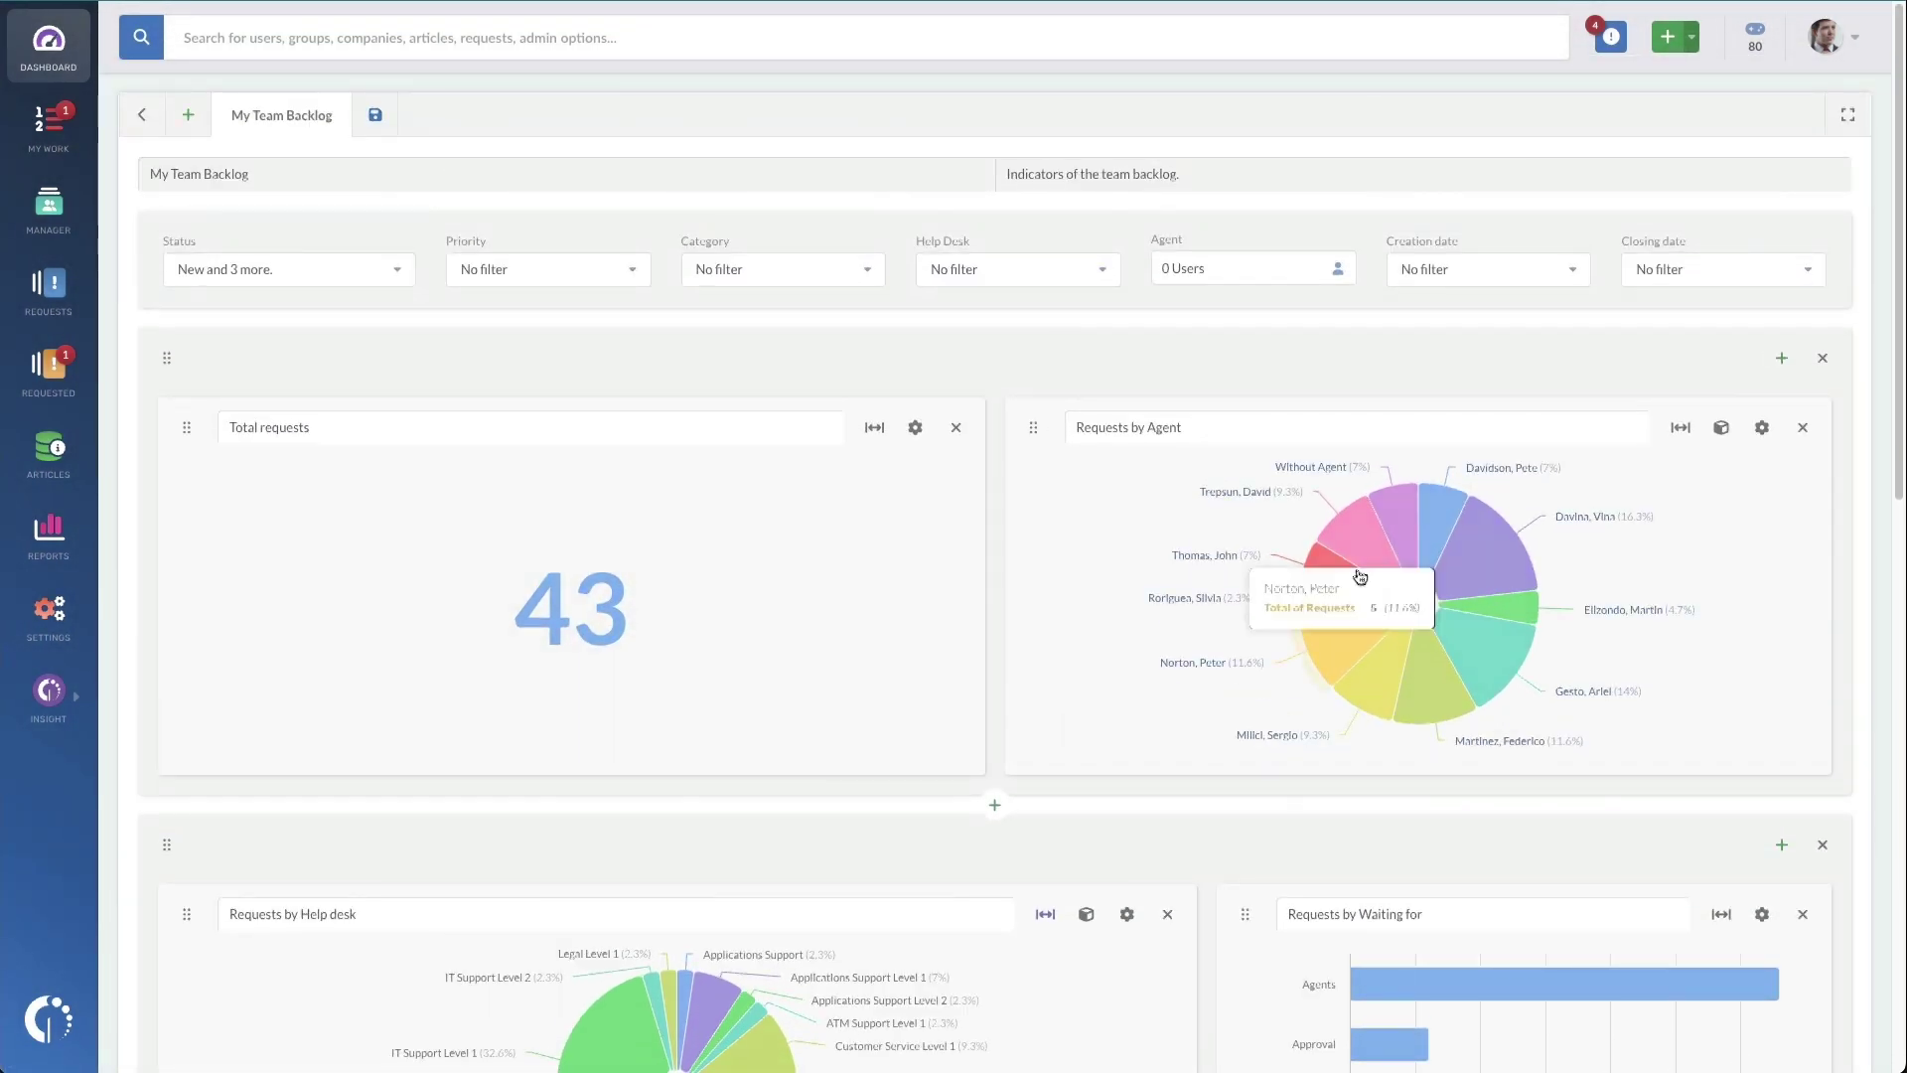
{"action": "mouse_move", "coordinate": [1468, 558]}
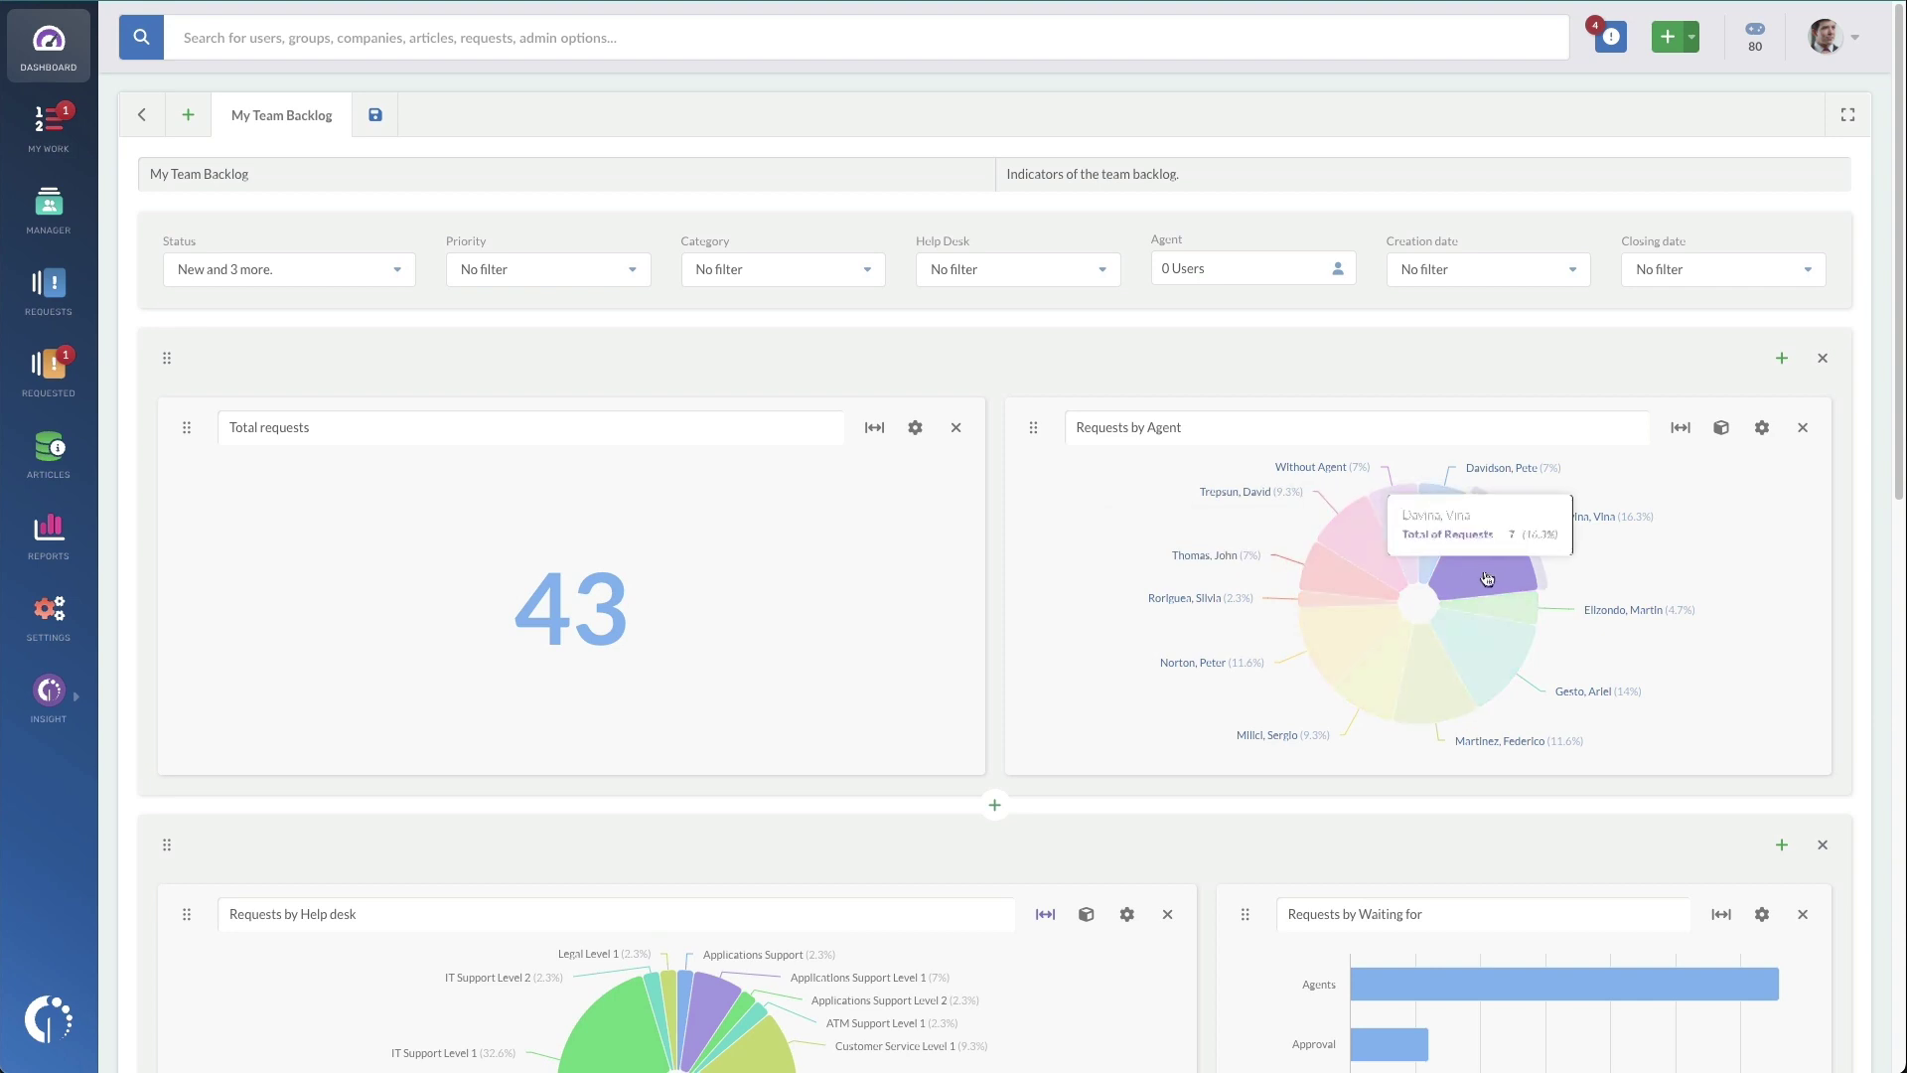
{"action": "mouse_move", "coordinate": [1438, 519]}
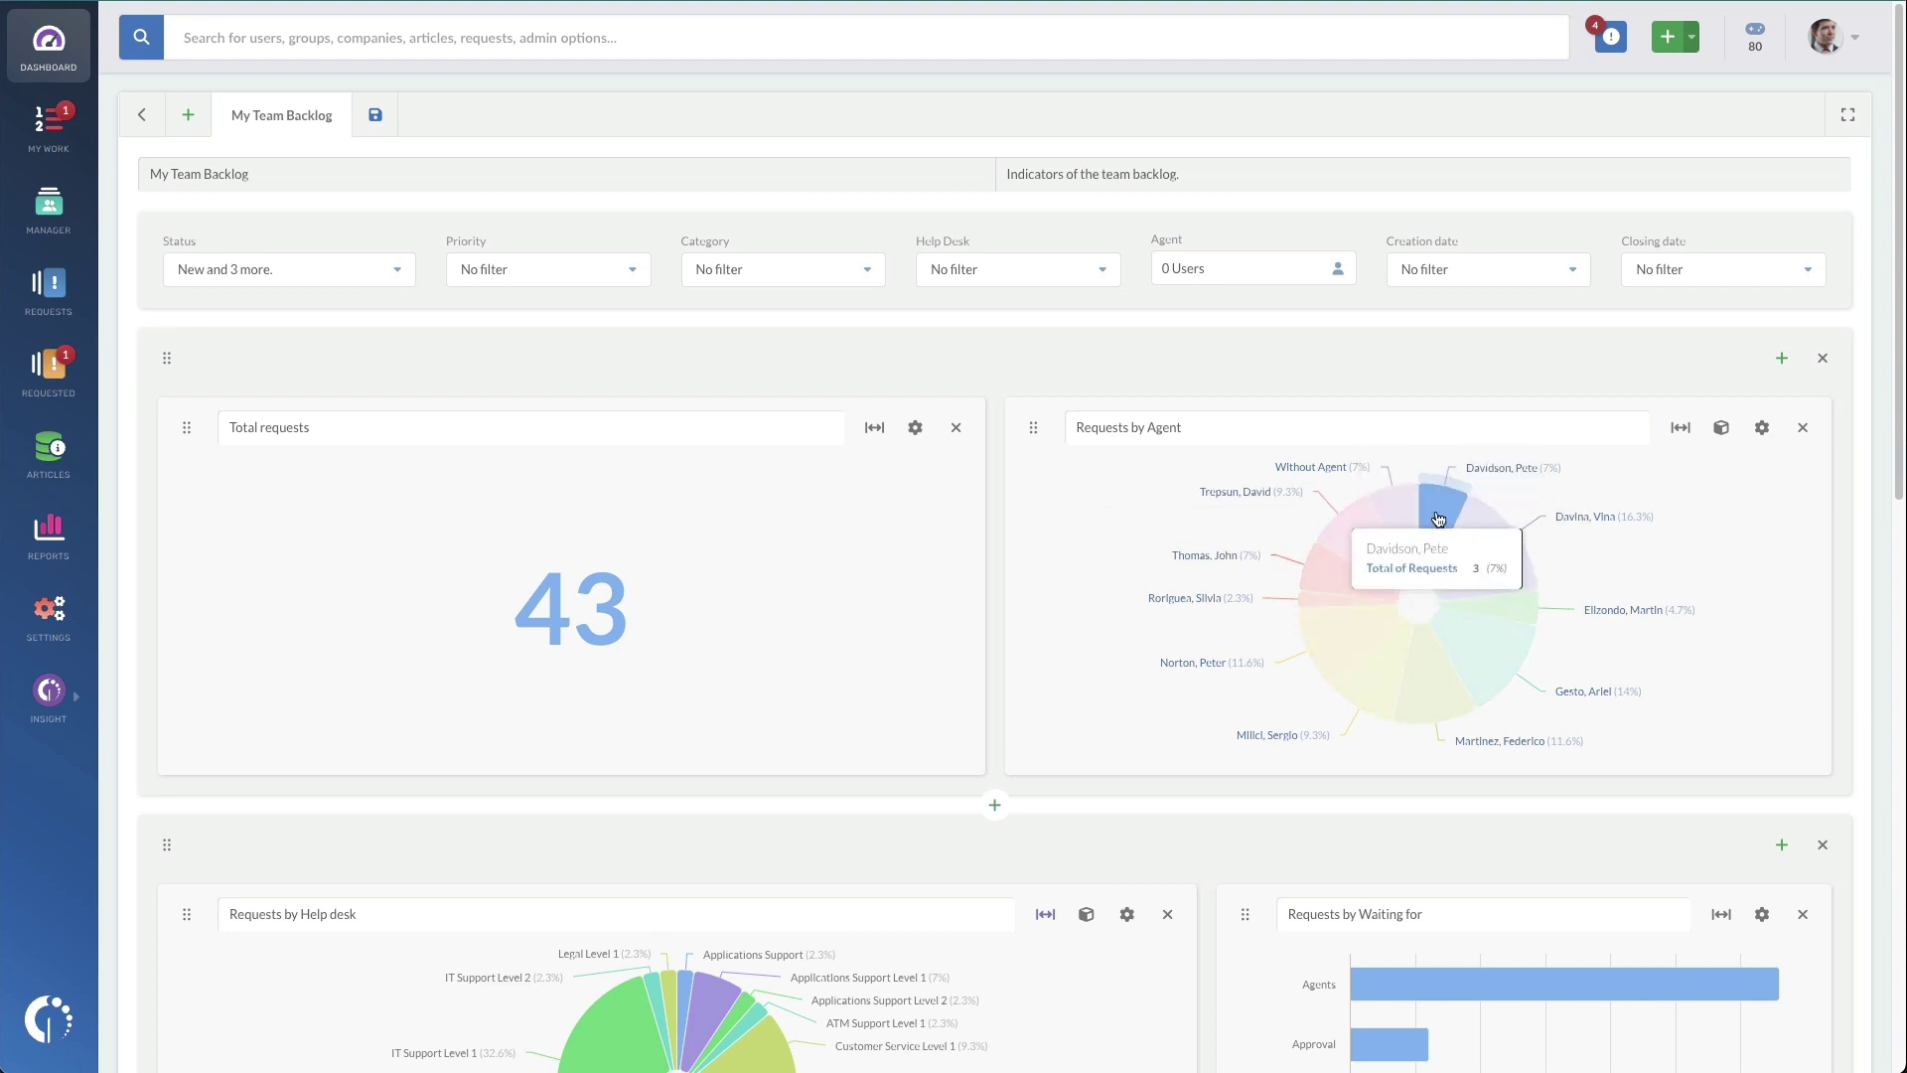
{"action": "left_click", "coordinate": [1438, 518]}
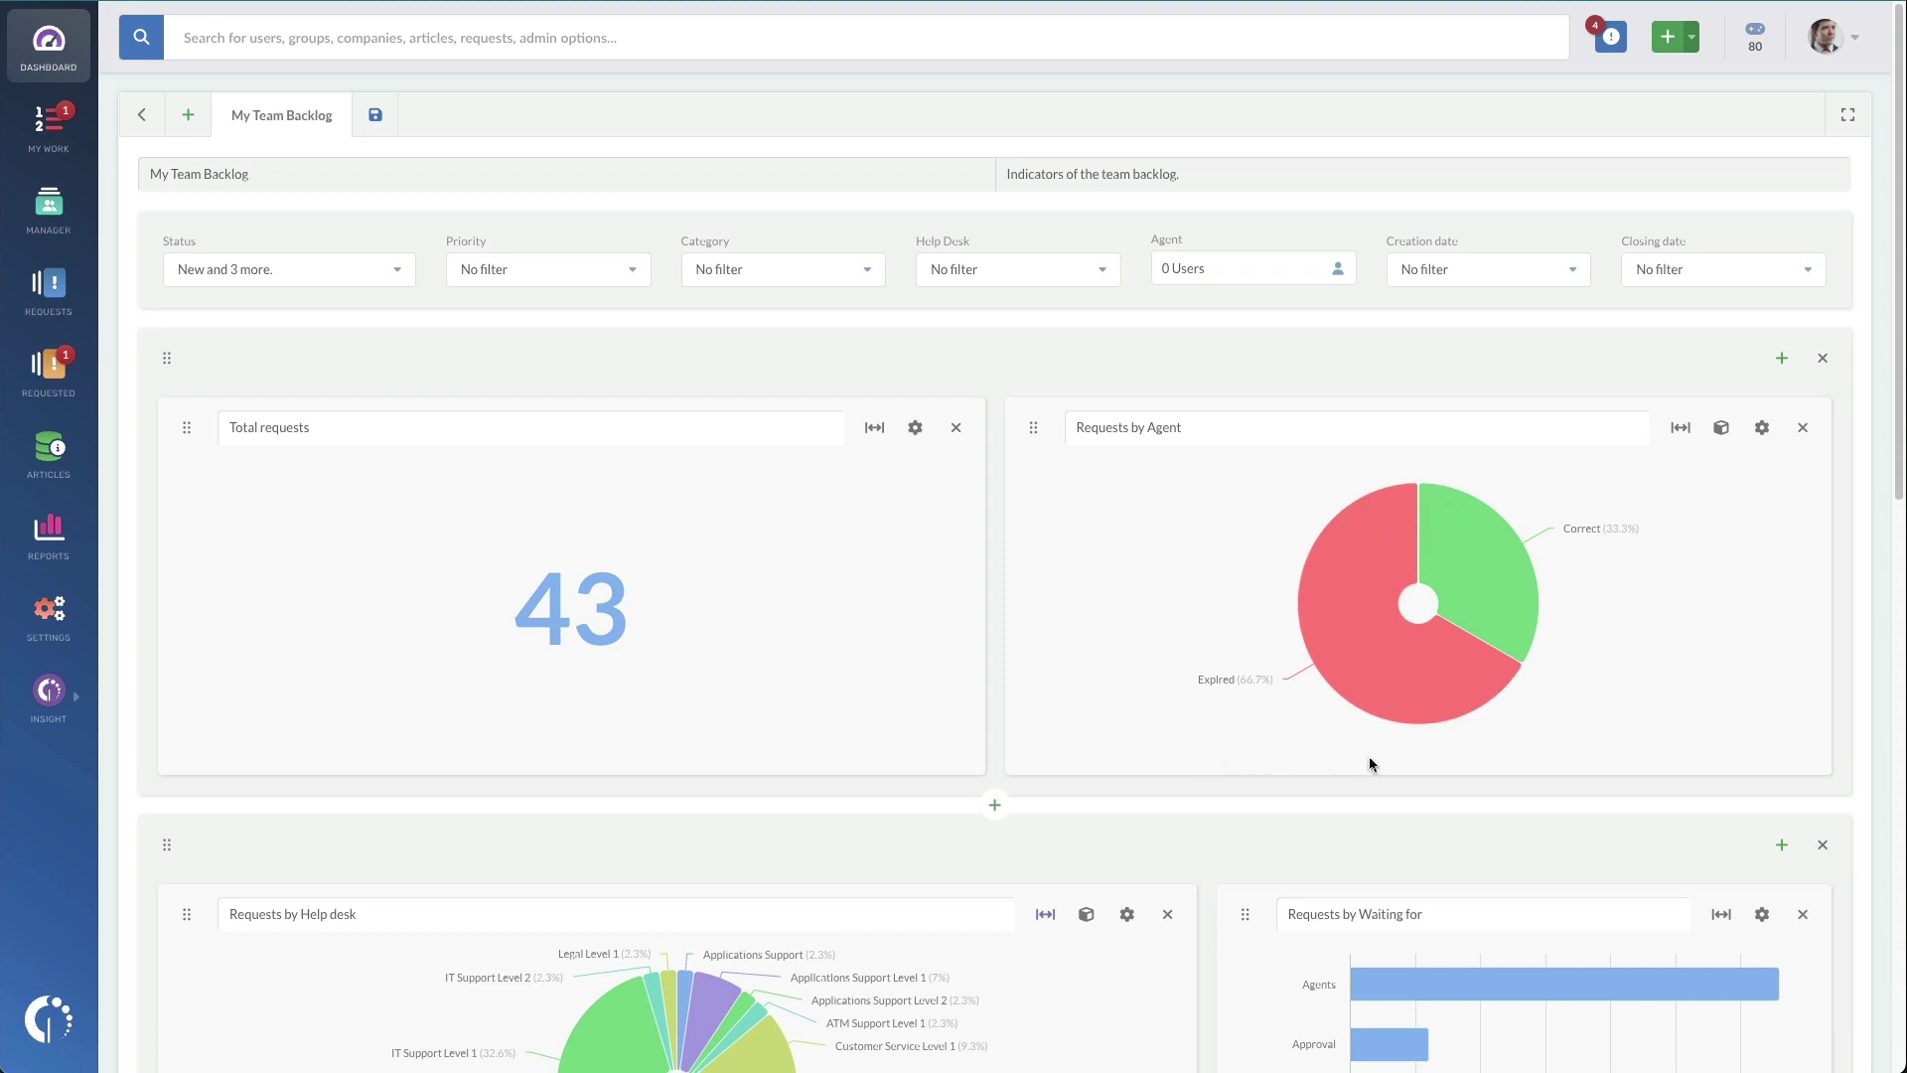
Step: Save the My Team Backlog dashboard and leave edit mode
{"action": "mouse_move", "coordinate": [1505, 594]}
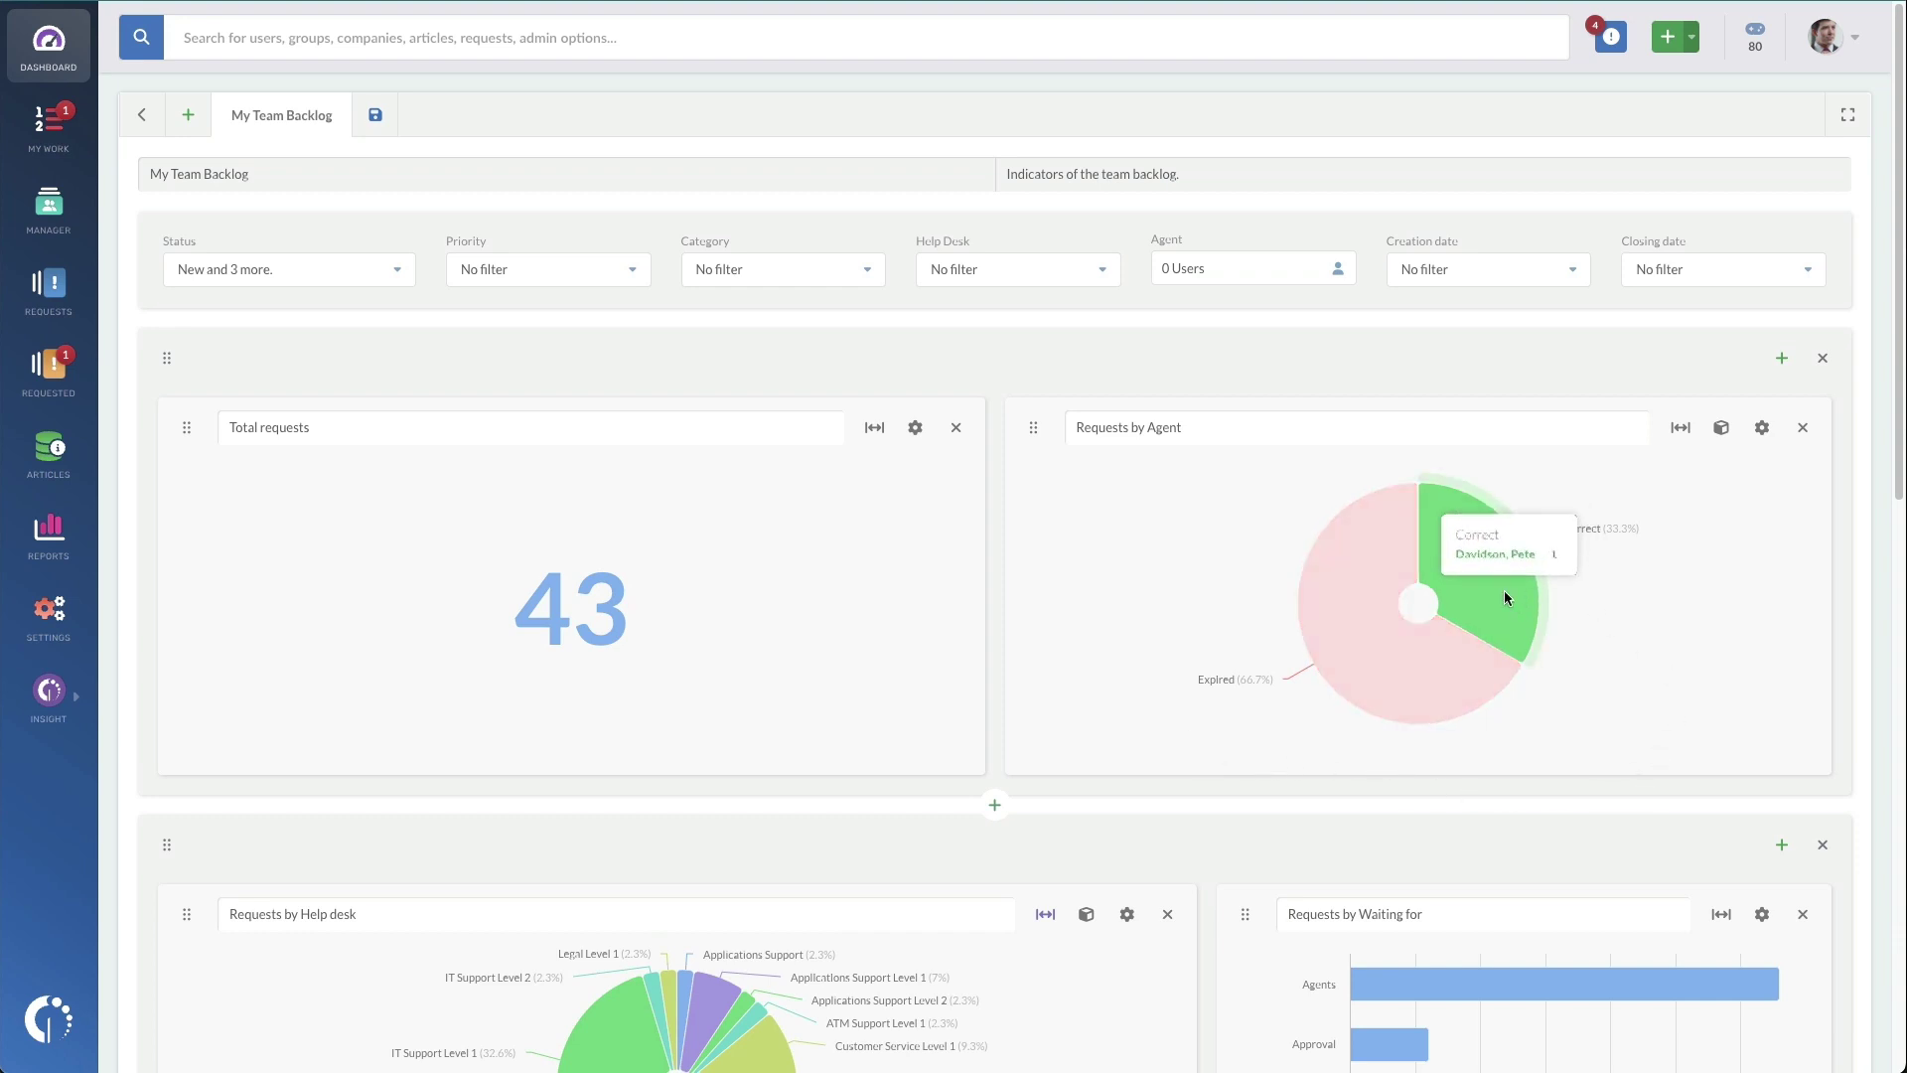
{"action": "mouse_move", "coordinate": [1411, 681]}
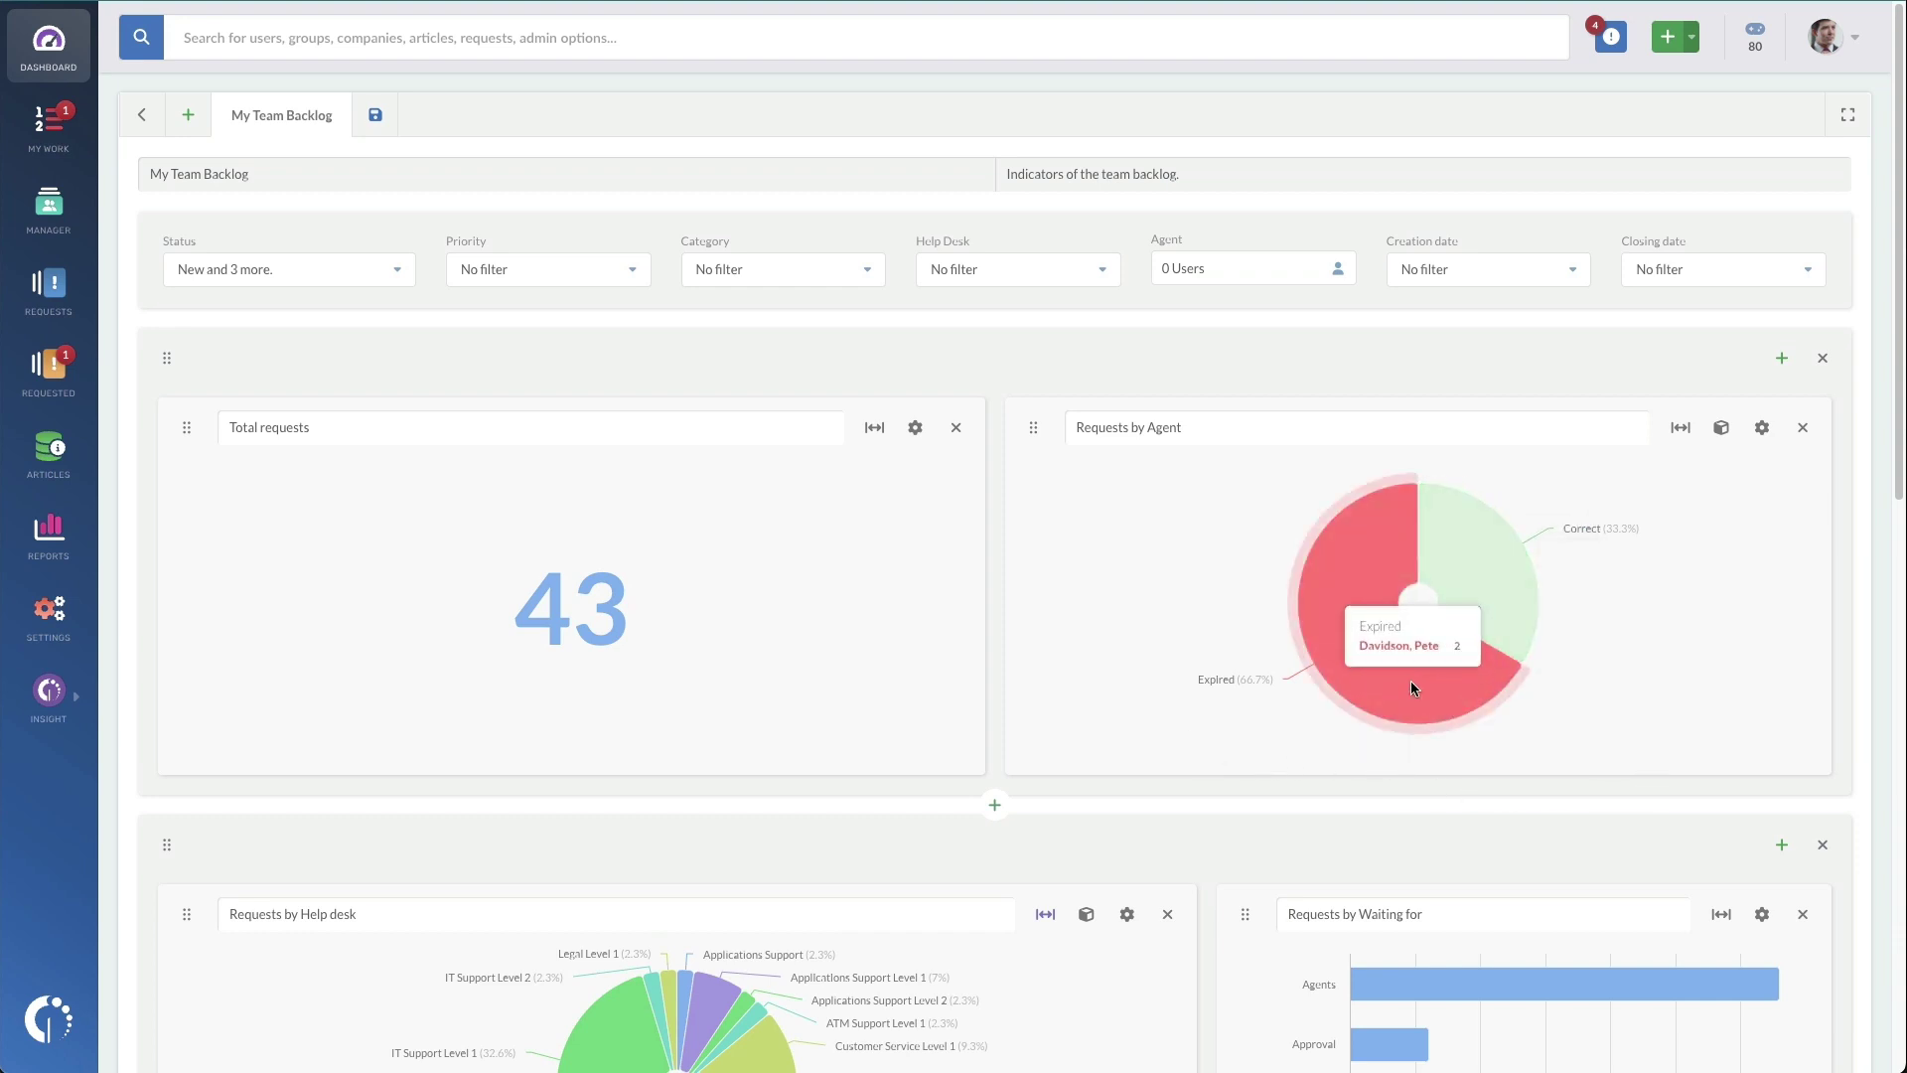
{"action": "left_click", "coordinate": [375, 116]}
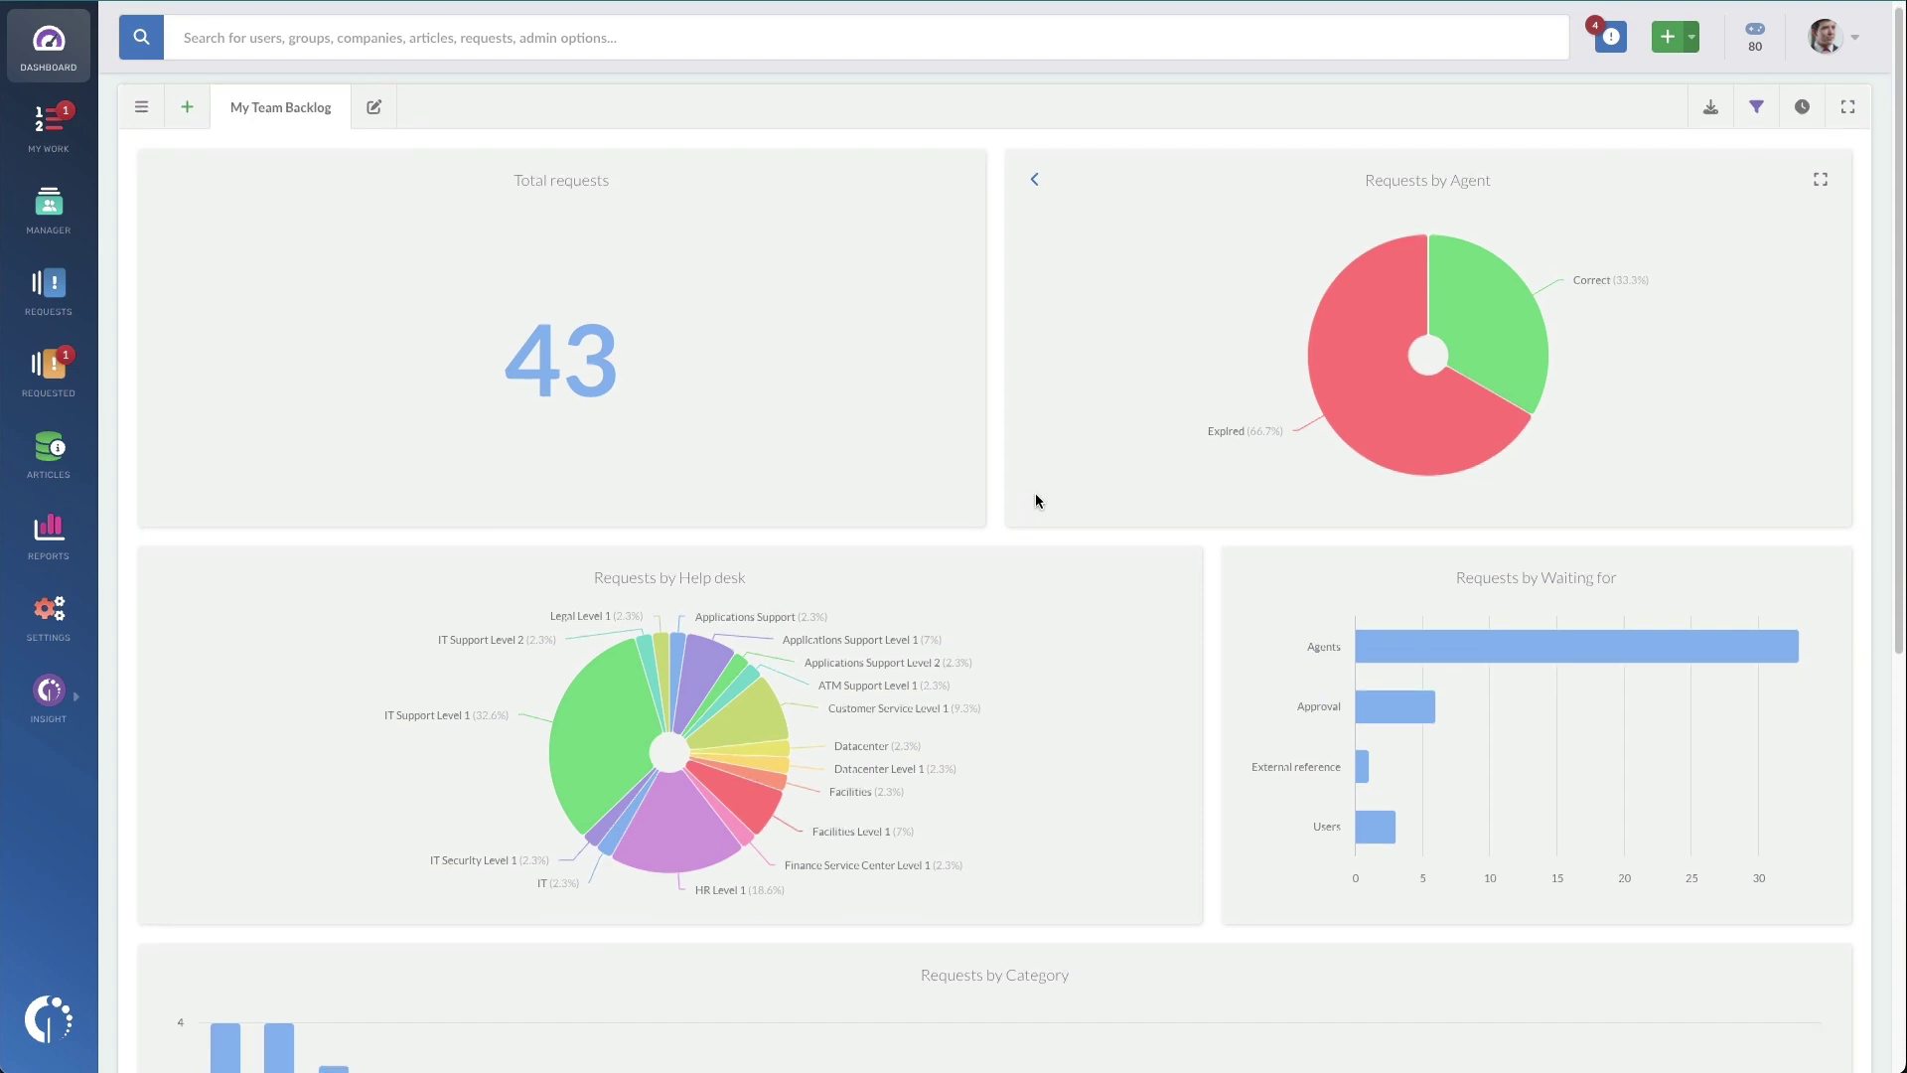
{"action": "scroll", "coordinate": [1041, 487], "scroll_direction": "down", "scroll_amount": 1}
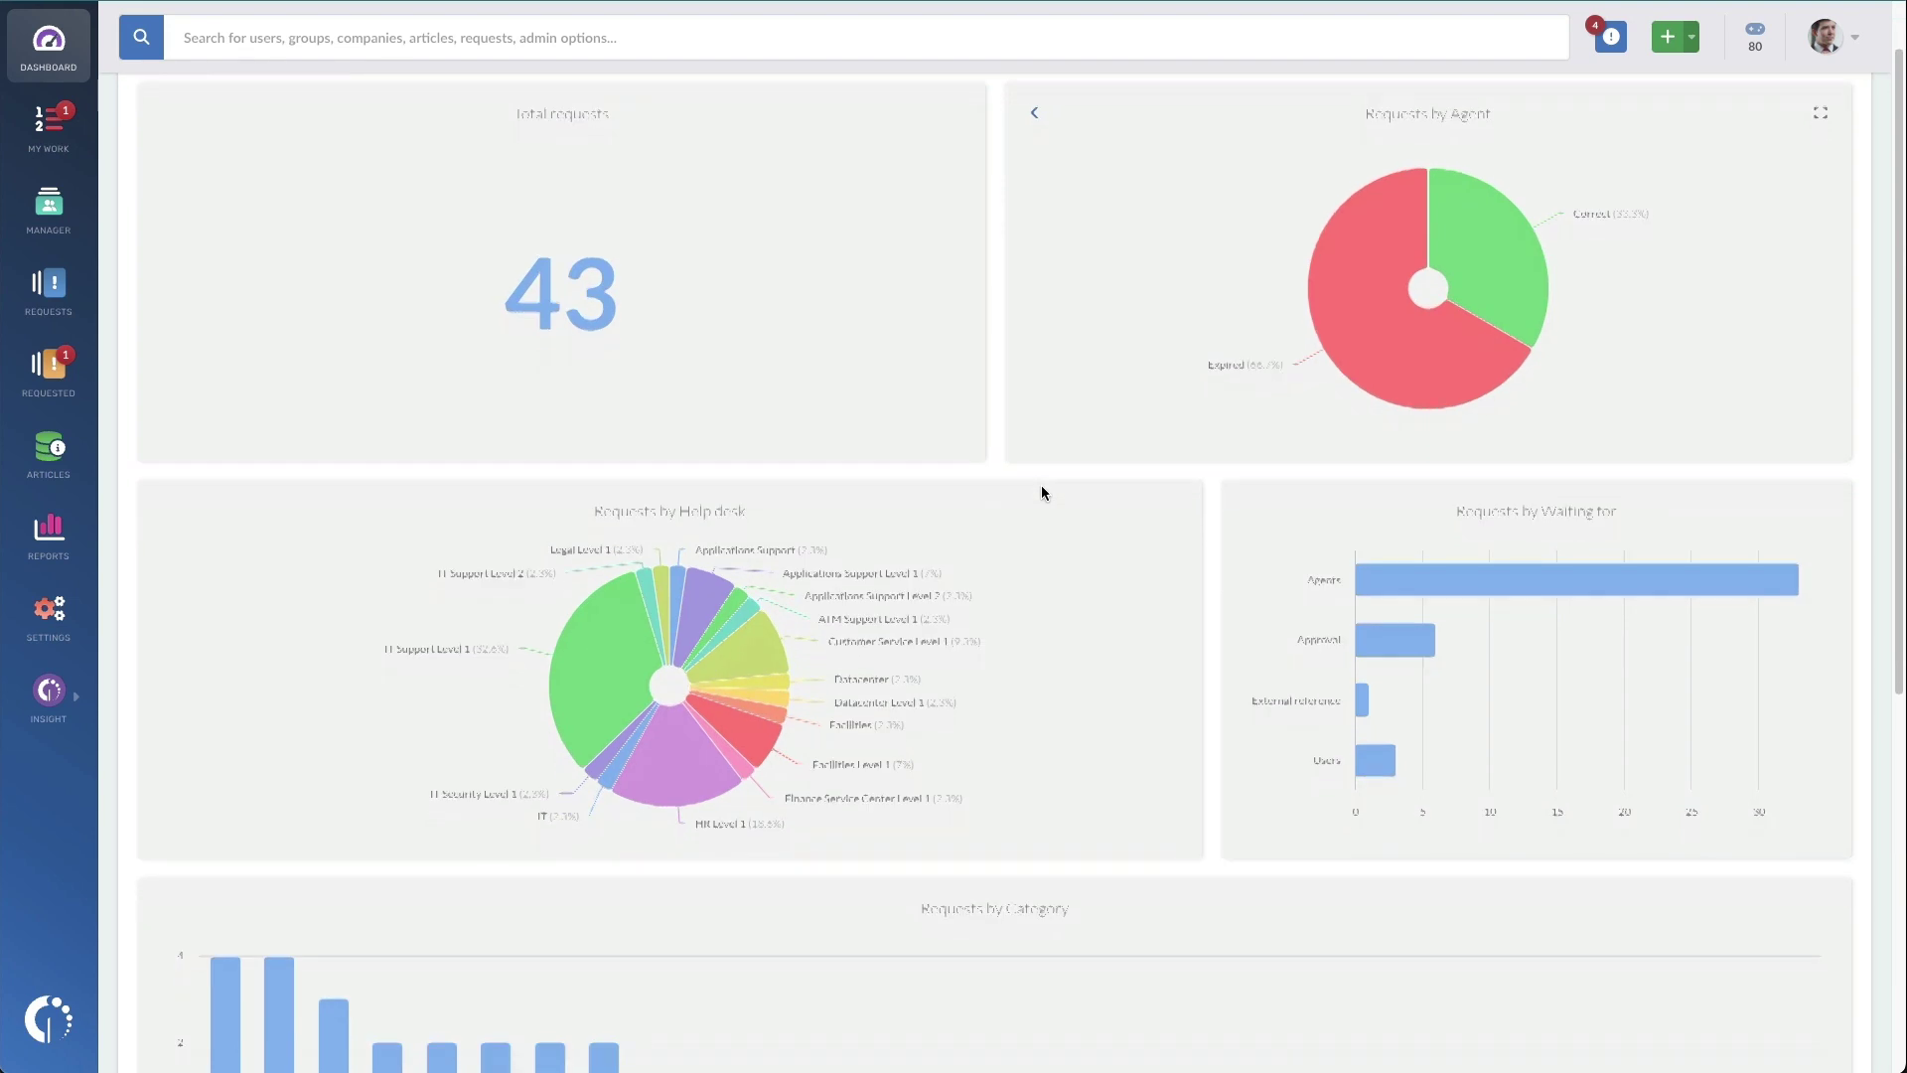
{"action": "scroll", "coordinate": [1041, 491], "scroll_direction": "down", "scroll_amount": 5}
{"action": "scroll", "coordinate": [1067, 468], "scroll_direction": "down", "scroll_amount": 1}
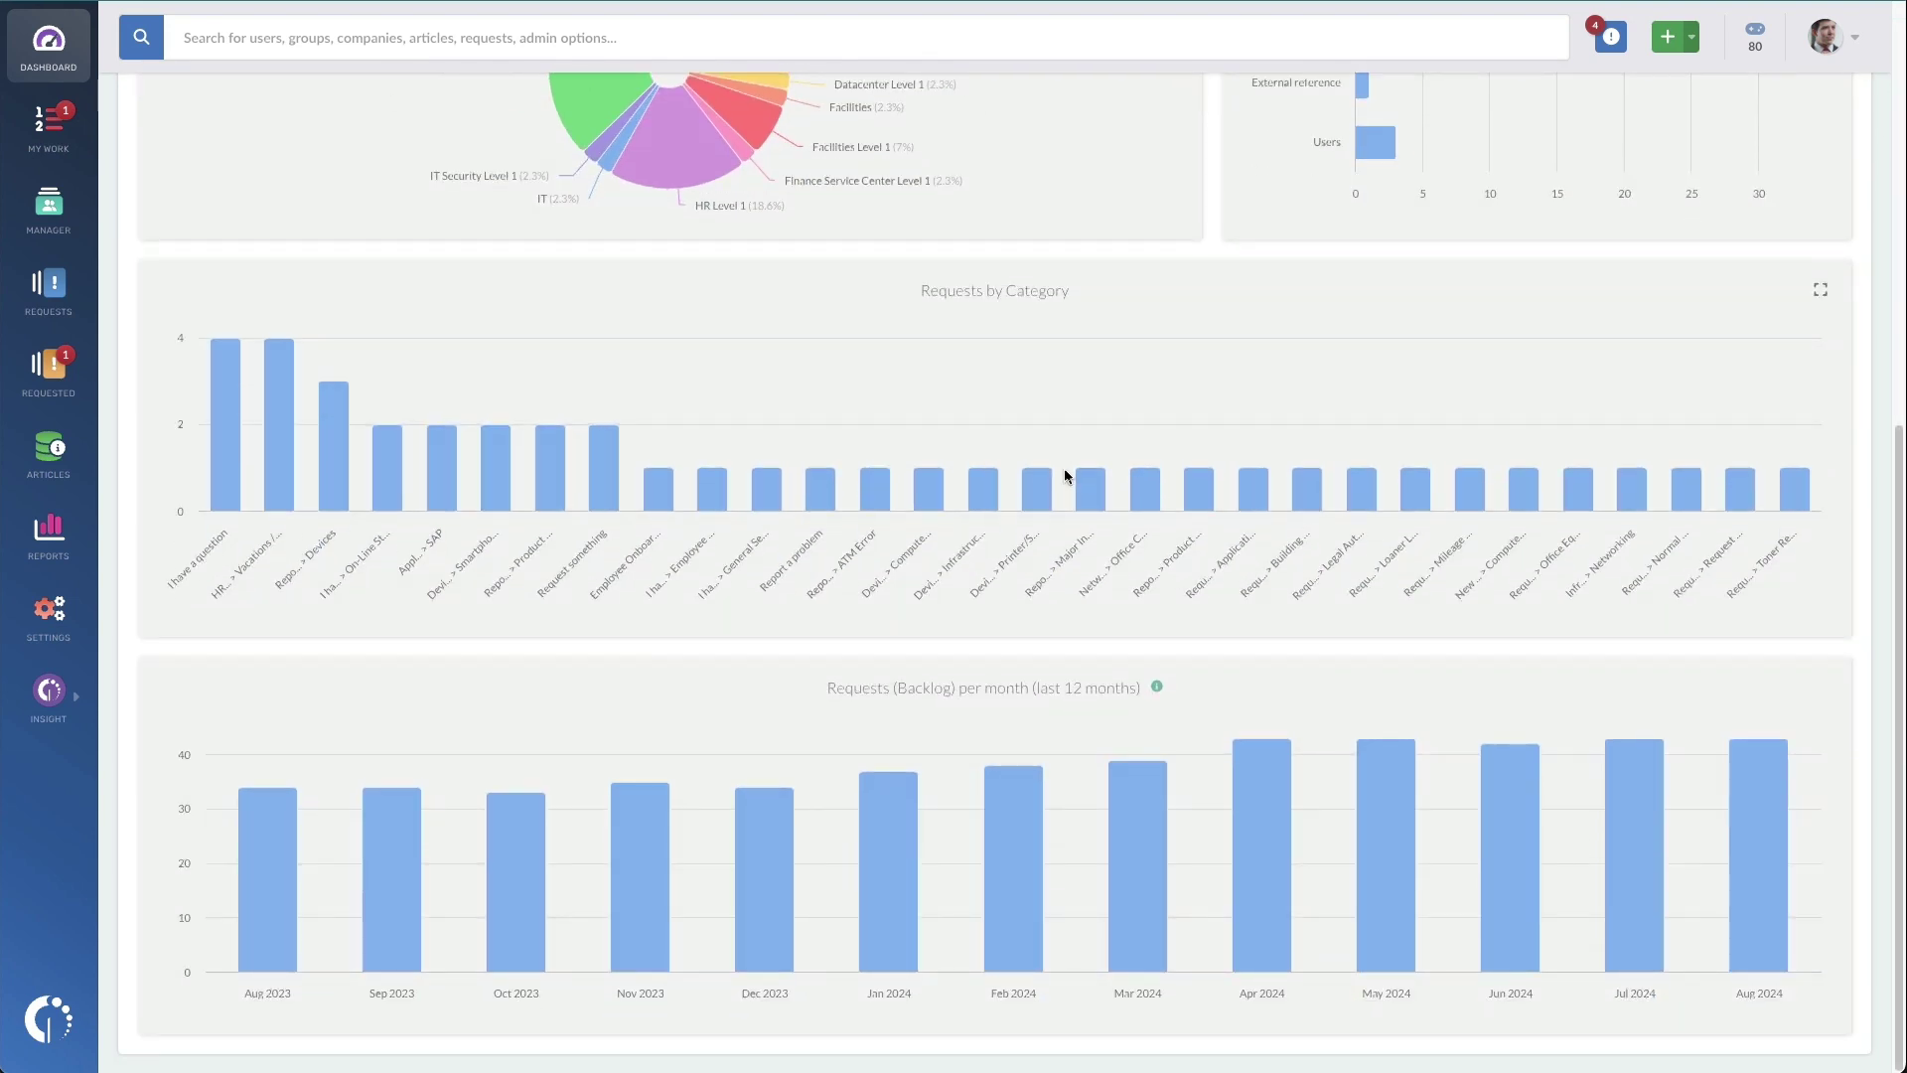
{"action": "left_click_drag", "start_coordinate": [953, 308], "coordinate": [1115, 298]}
{"action": "left_click", "coordinate": [1114, 300]}
{"action": "left_click_drag", "start_coordinate": [786, 694], "coordinate": [1290, 719]}
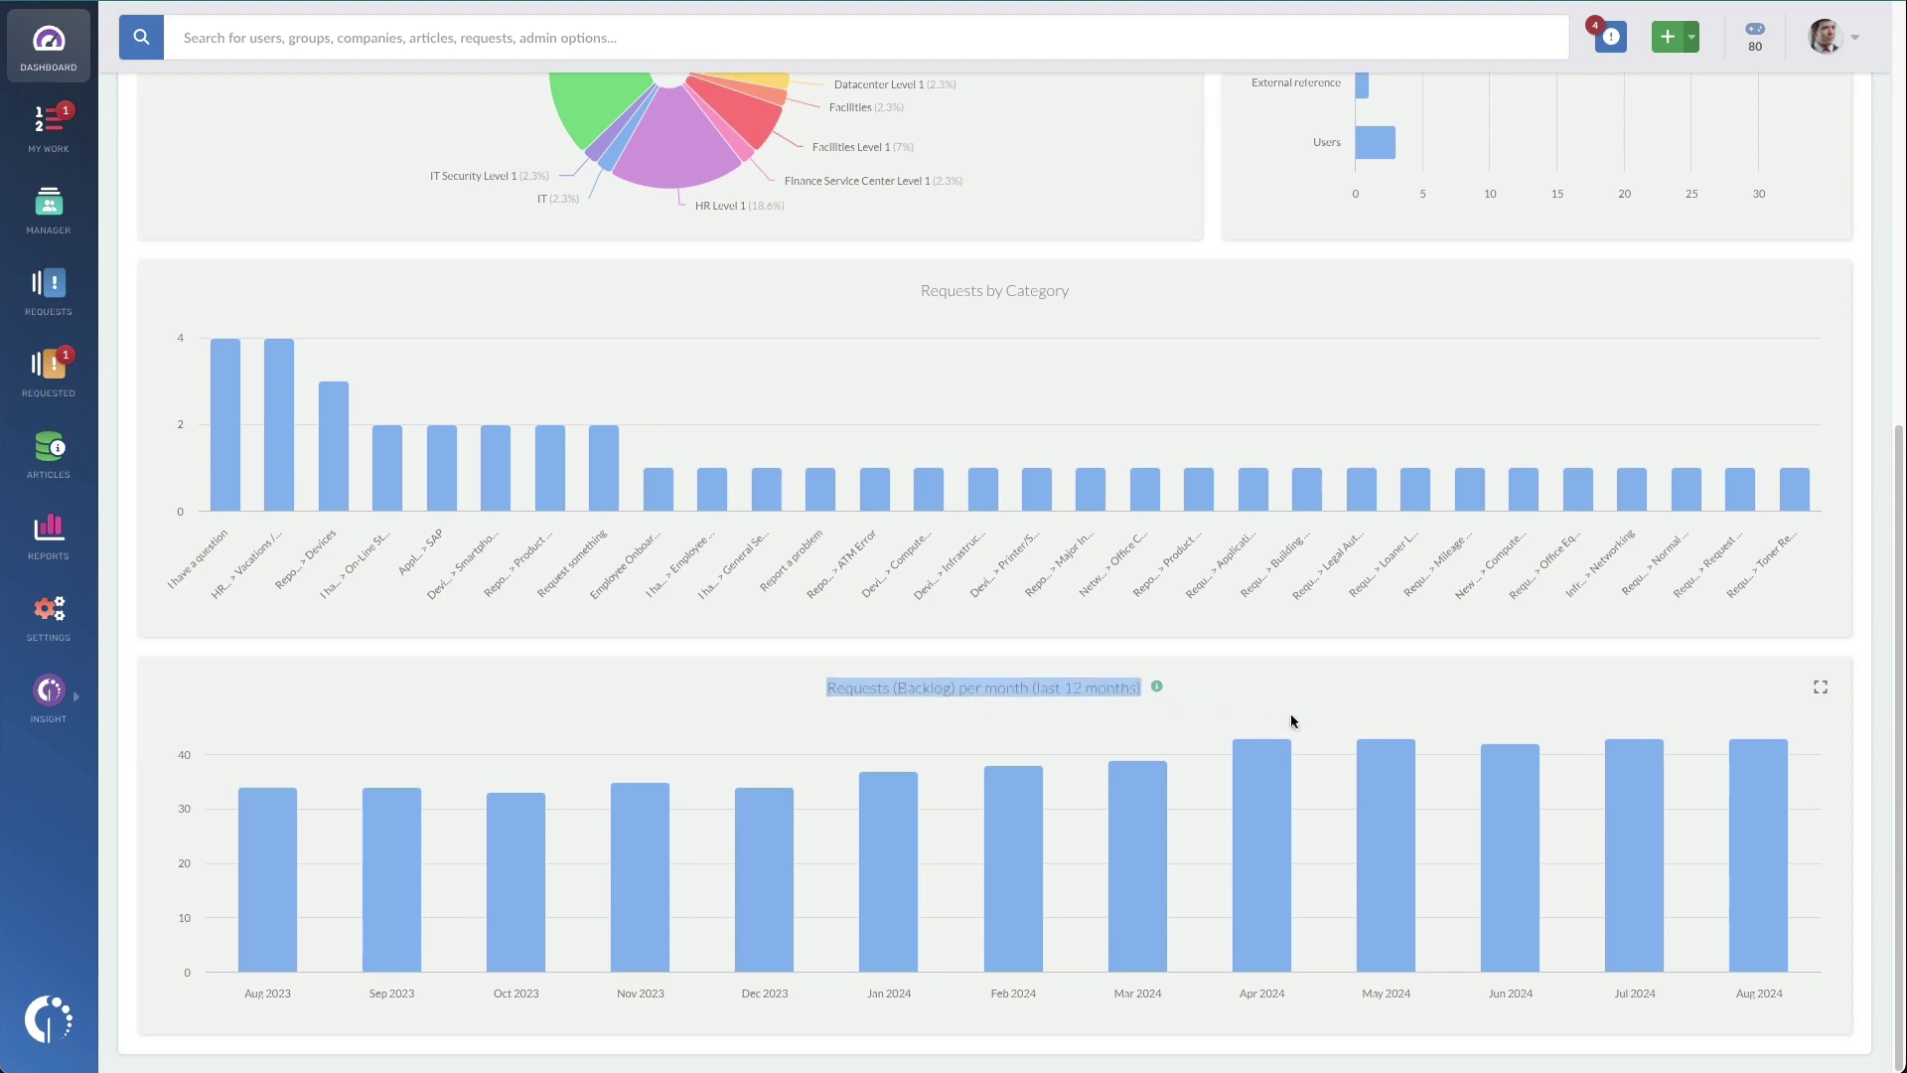
{"action": "left_click", "coordinate": [1307, 714]}
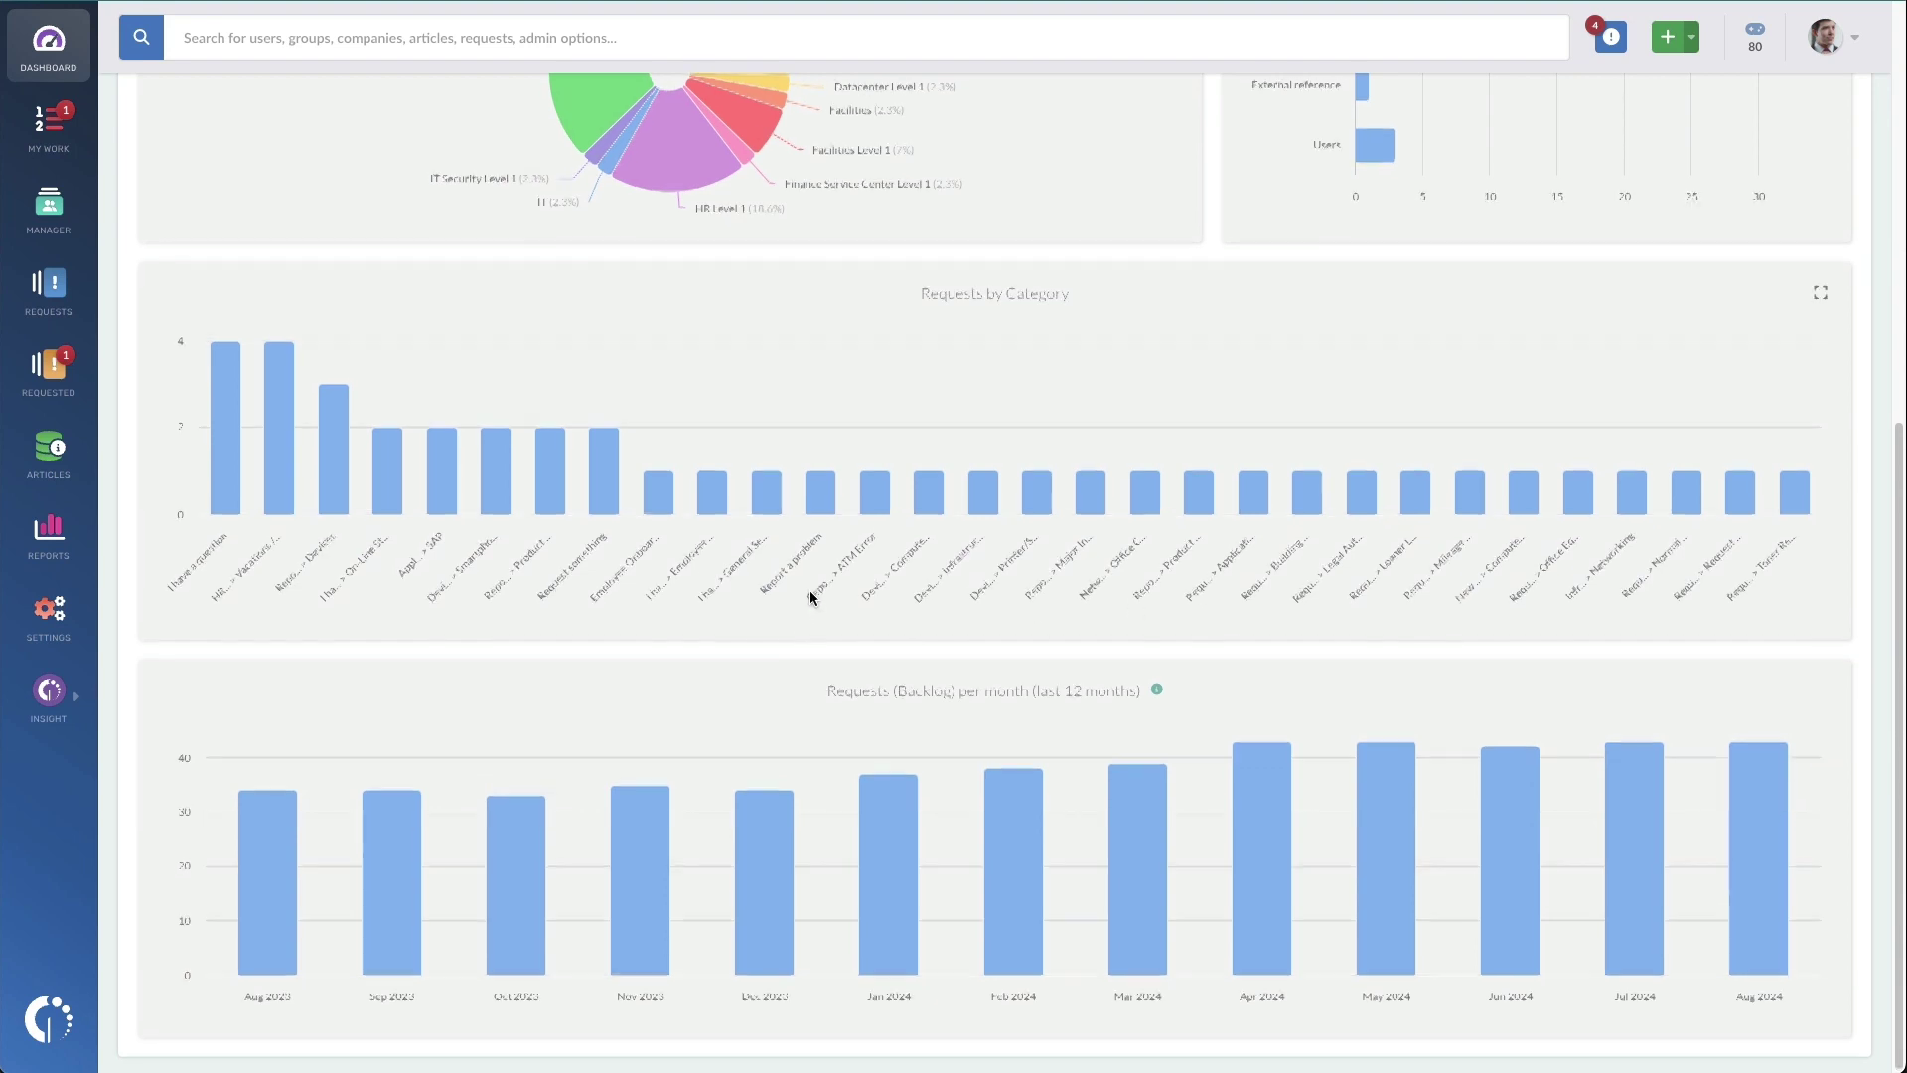
{"action": "scroll", "coordinate": [810, 596], "scroll_direction": "up", "scroll_amount": 6}
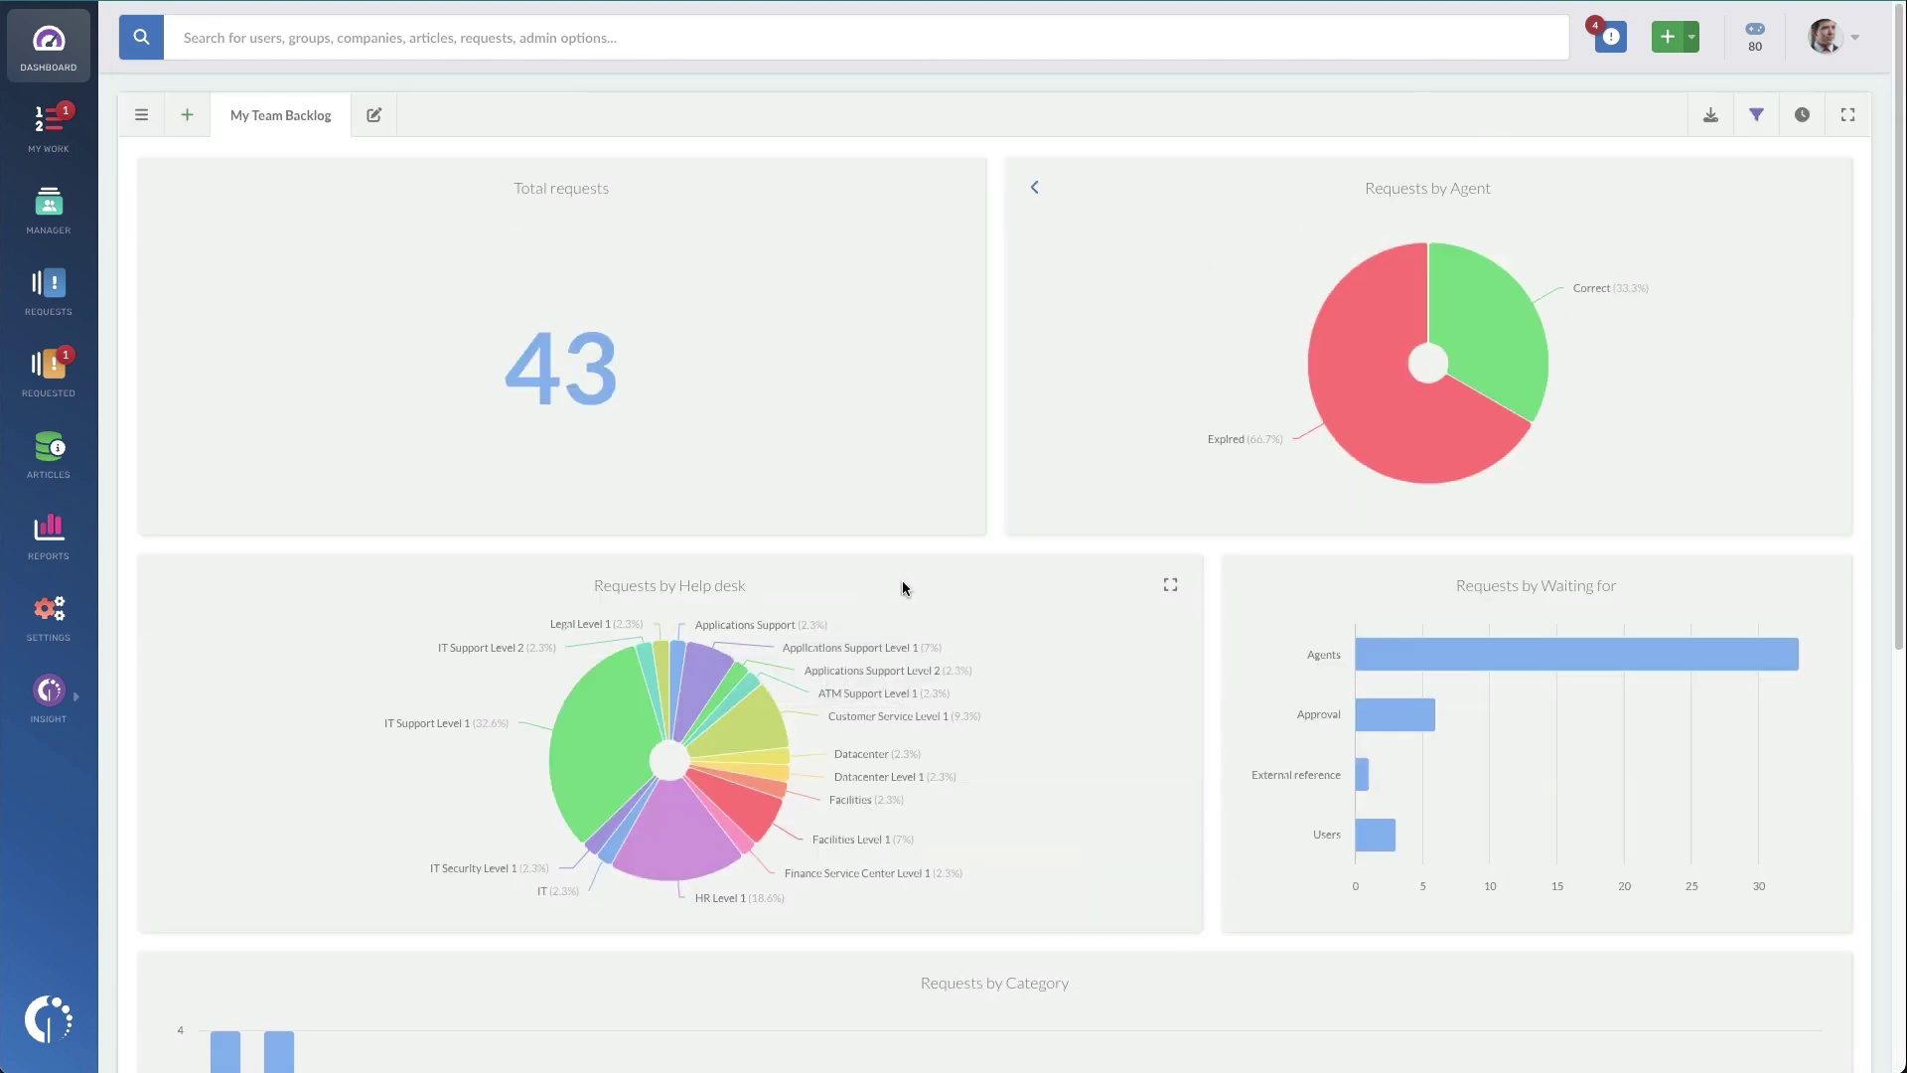